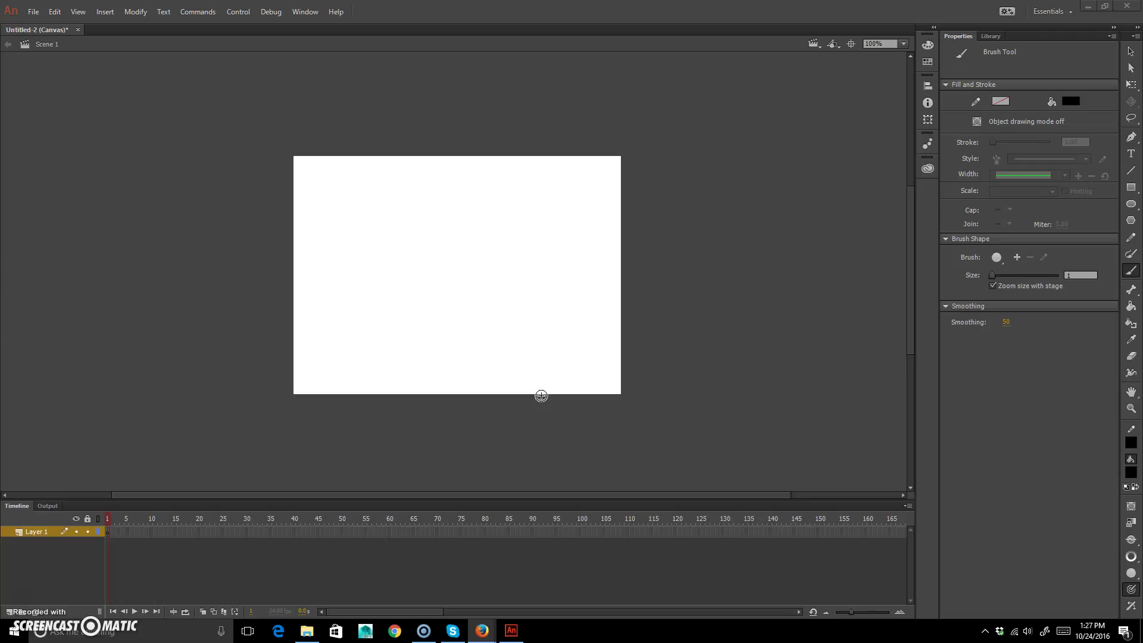
- Close the untitled document without saving its changes and create a new HTML5 Canvas document
{"action": "left_click", "coordinate": [77, 30]}
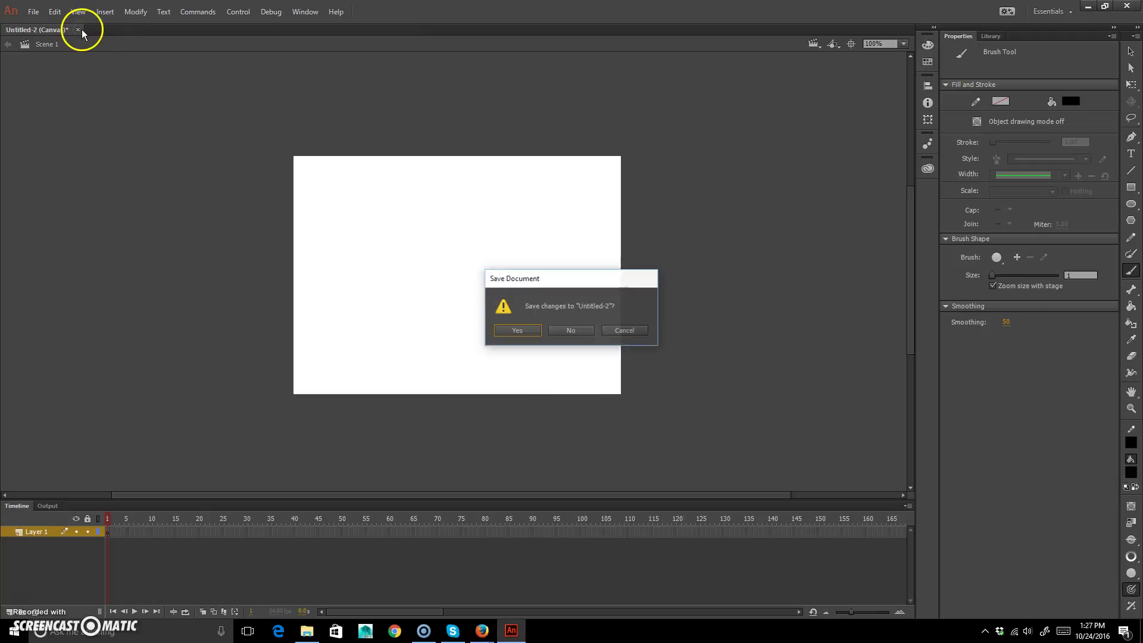
{"action": "left_click", "coordinate": [581, 335]}
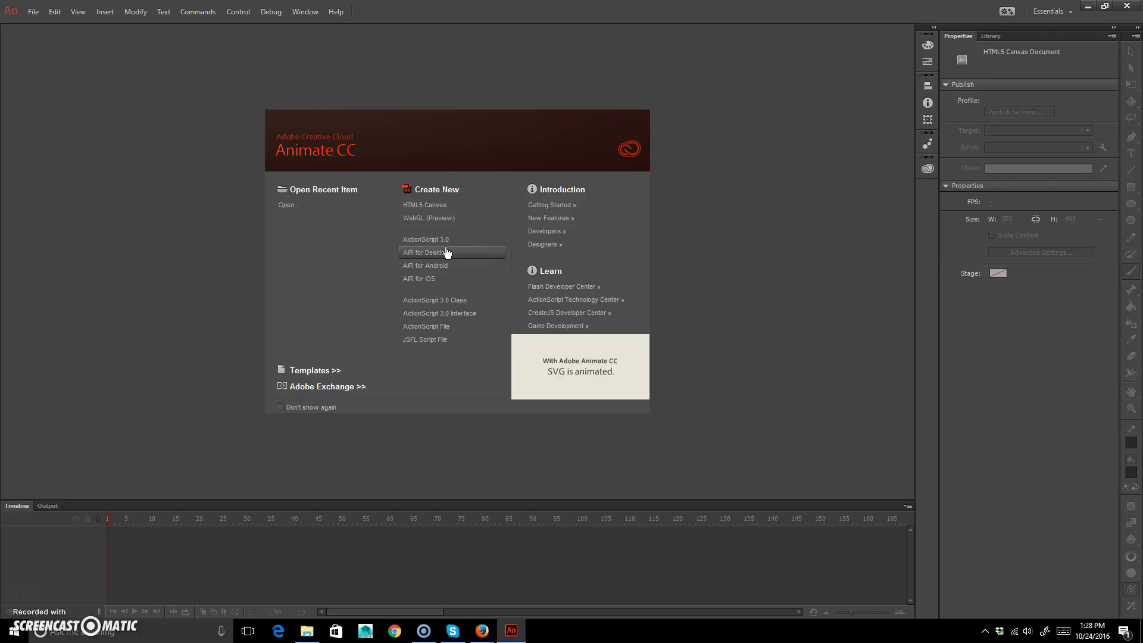
{"action": "left_click", "coordinate": [365, 148]}
{"action": "left_click", "coordinate": [451, 207]}
{"action": "left_click", "coordinate": [423, 206]}
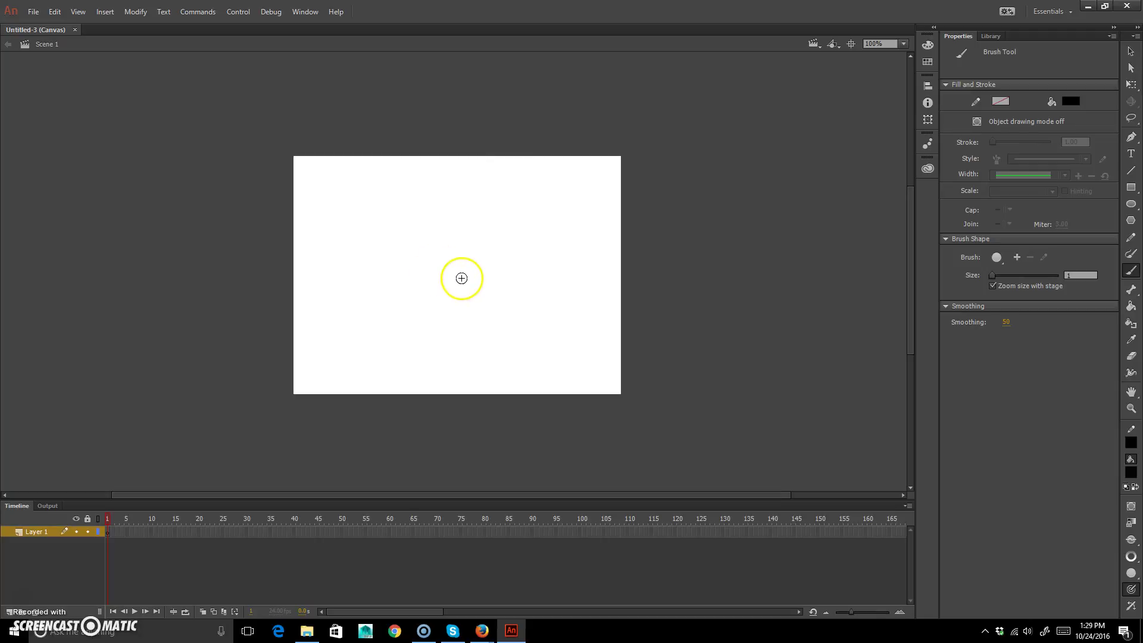
- Set the document's frame rate to 15 FPS
{"action": "left_click", "coordinate": [1130, 52]}
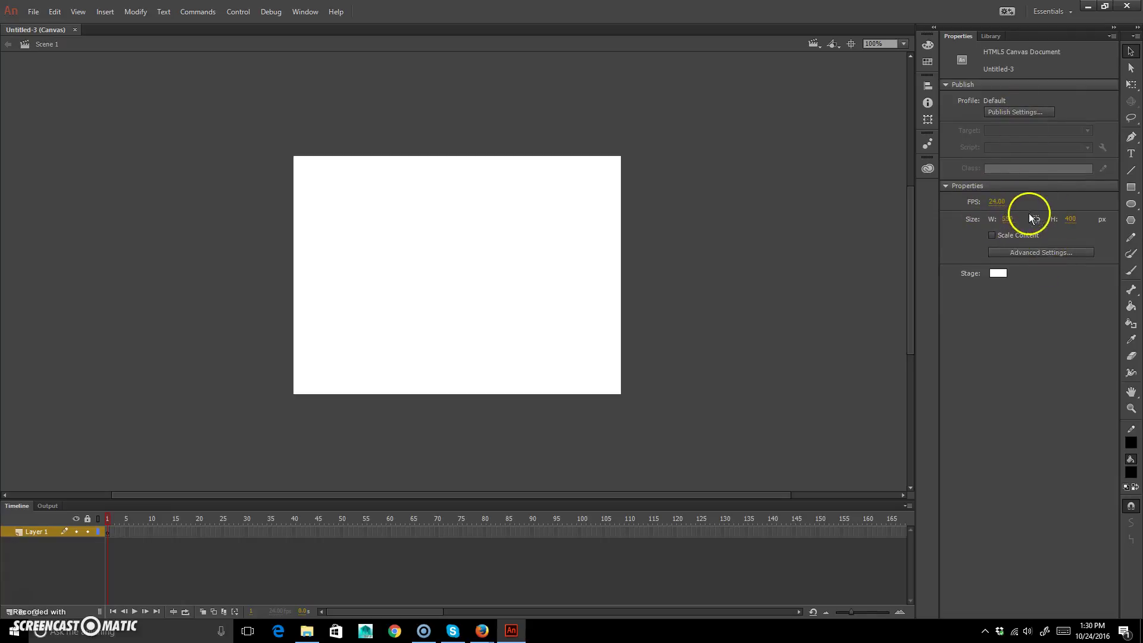
{"action": "mouse_move", "coordinate": [1009, 197]}
{"action": "left_mouse_down"}
{"action": "mouse_move", "coordinate": [995, 178]}
{"action": "mouse_move", "coordinate": [1002, 203]}
{"action": "left_mouse_up"}
{"action": "left_click", "coordinate": [1002, 203]}
{"action": "type", "text": "15"}
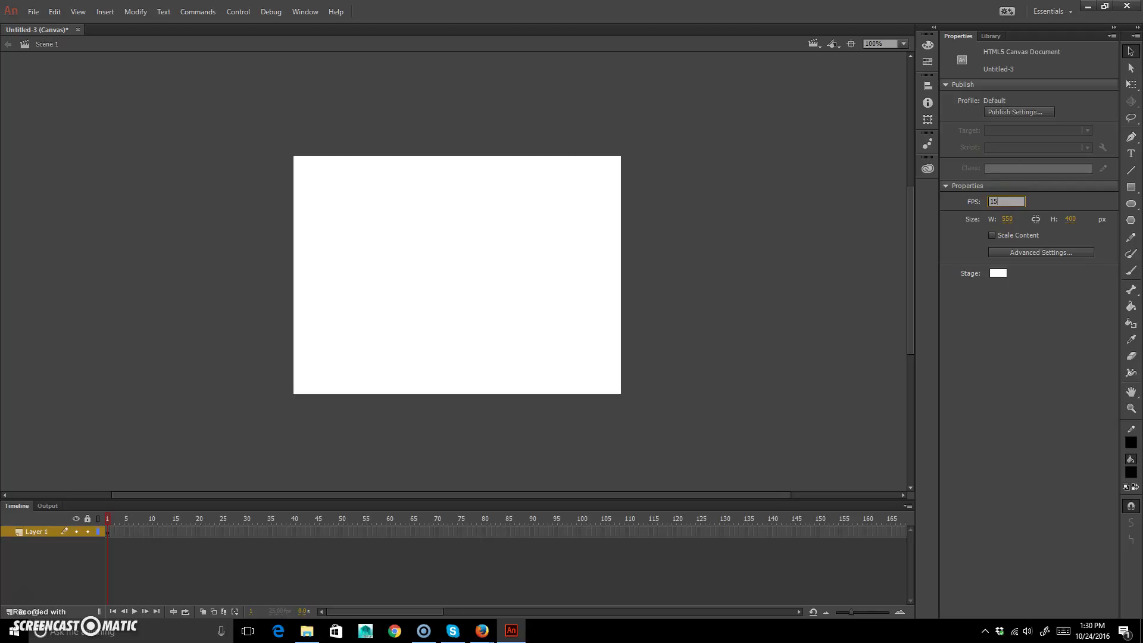
{"action": "key", "text": "Return"}
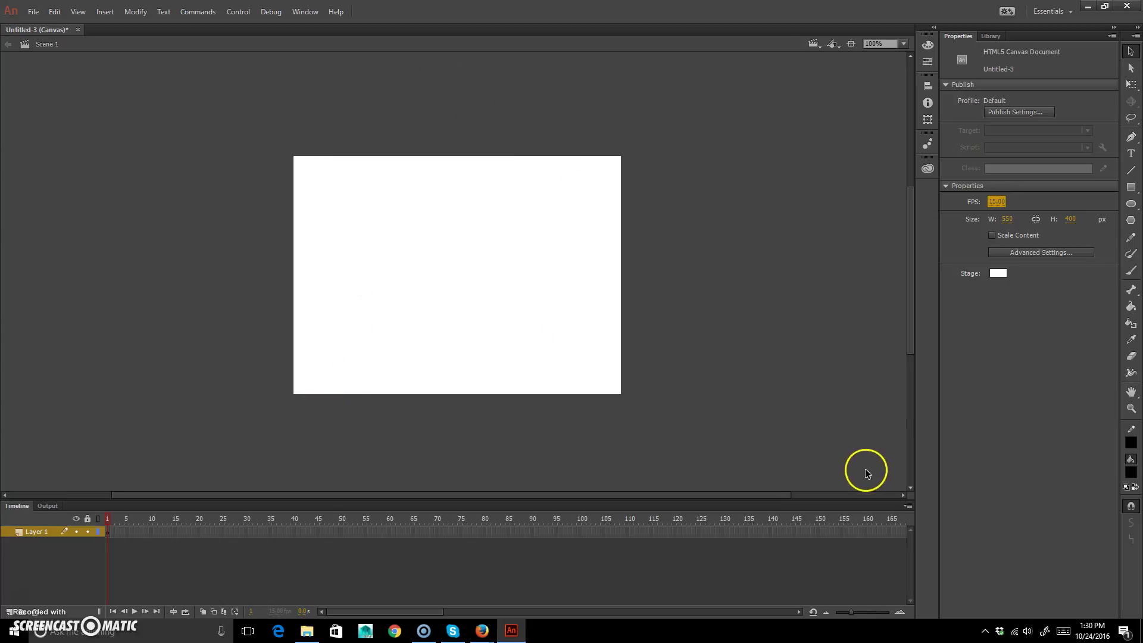
- Set the stage size to 500 px wide by 500 px high
{"action": "left_click_drag", "start_coordinate": [1005, 219], "coordinate": [1053, 219]}
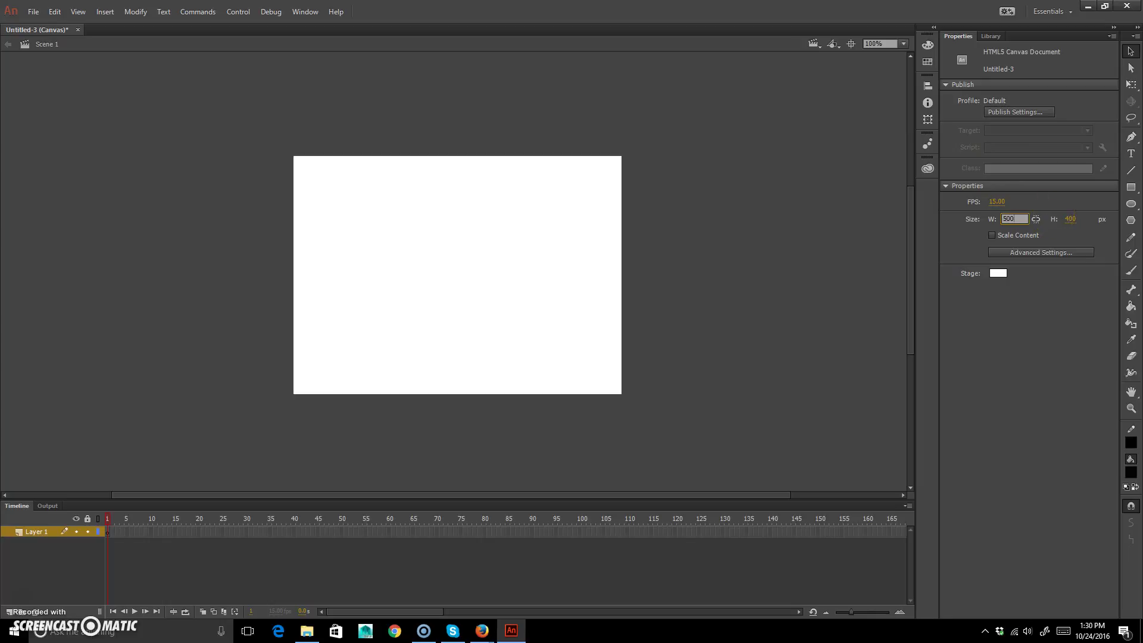
{"action": "key", "text": "Tab"}
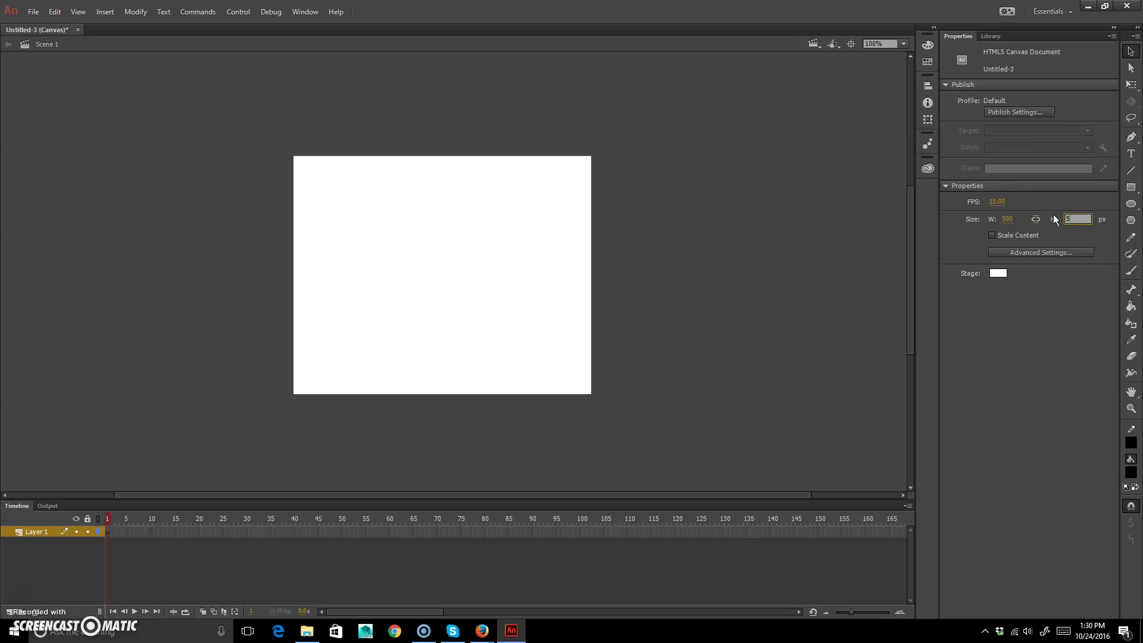
{"action": "type", "text": "500"}
{"action": "key", "text": "Return"}
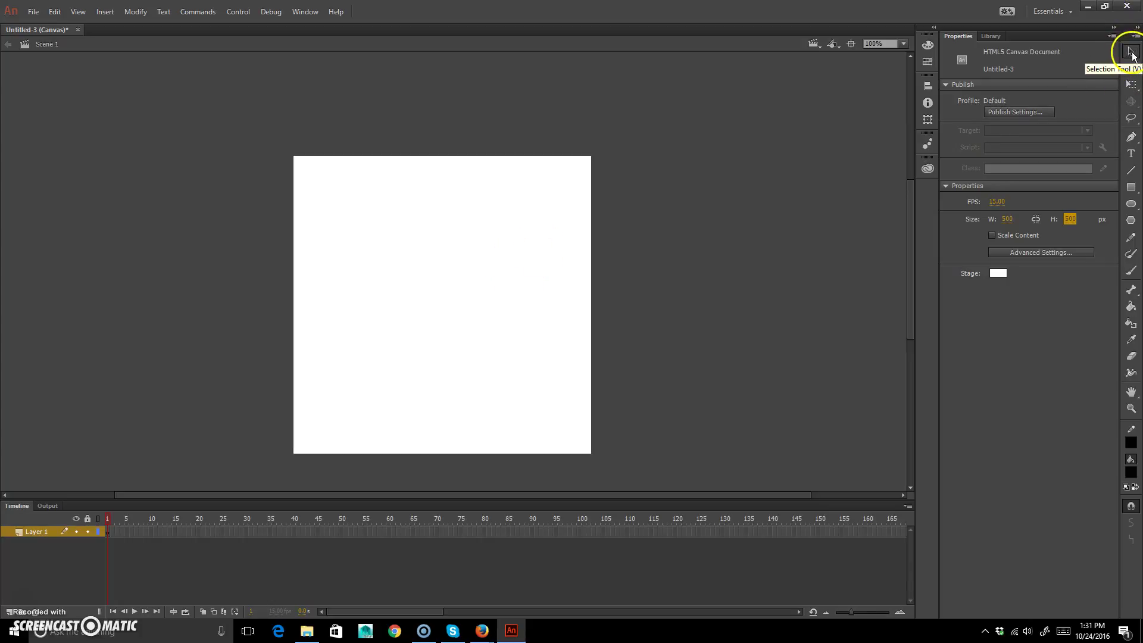
- Draw a black rectangle in the middle of the stage and skew it by moving its two right corner points with Subselection
{"action": "left_click", "coordinate": [1132, 189]}
{"action": "left_click_drag", "start_coordinate": [370, 360], "coordinate": [536, 231]}
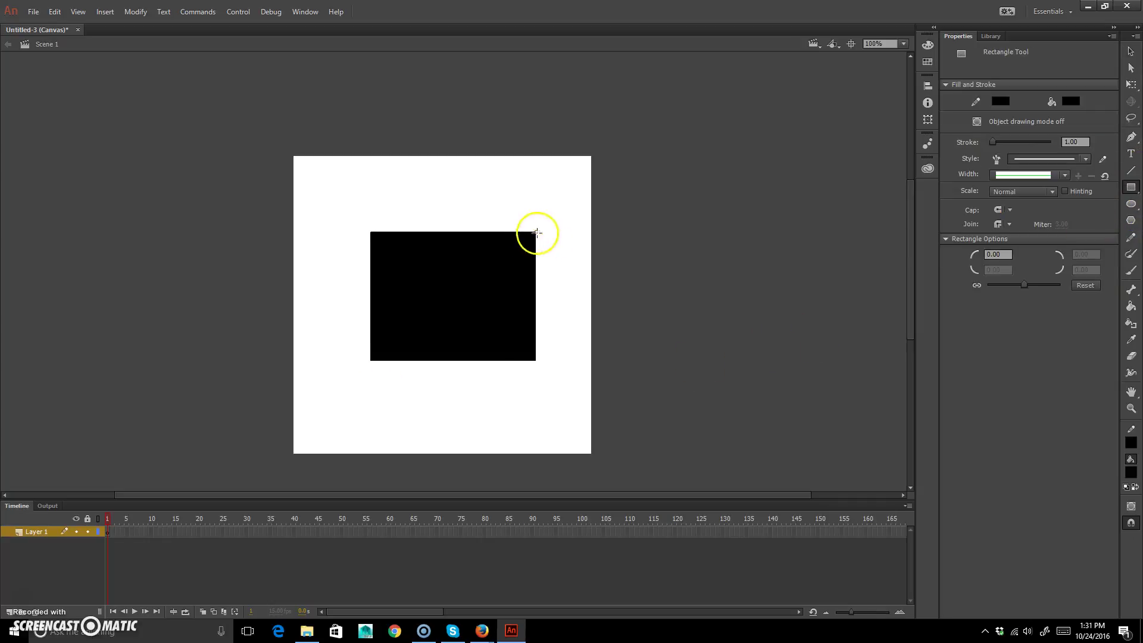
{"action": "left_click", "coordinate": [1131, 68]}
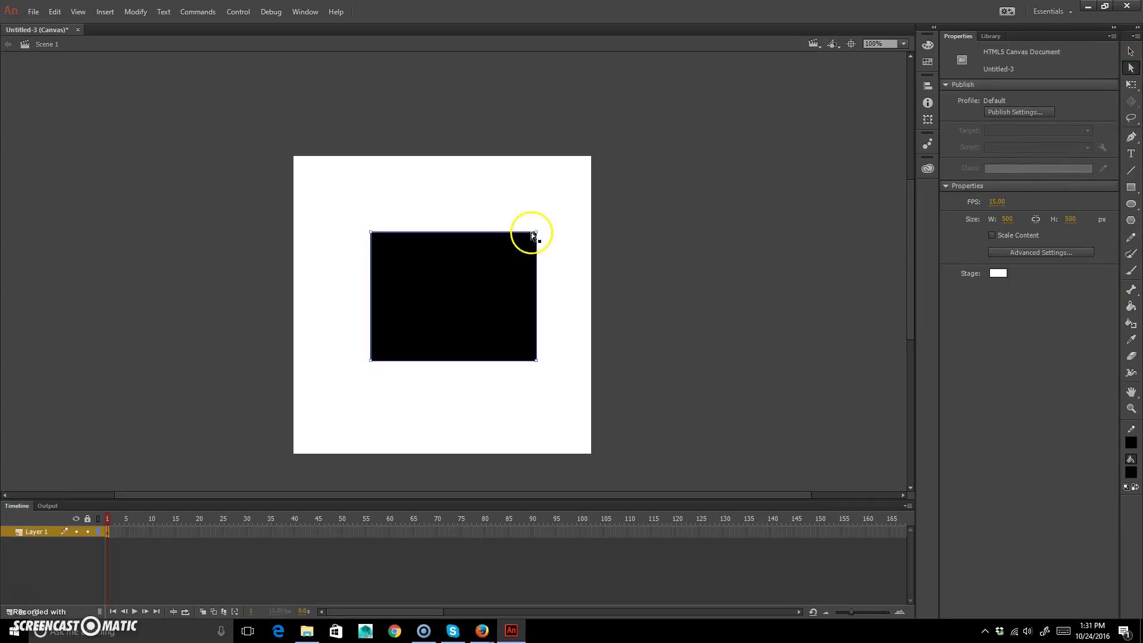
{"action": "left_click_drag", "start_coordinate": [535, 234], "coordinate": [502, 197]}
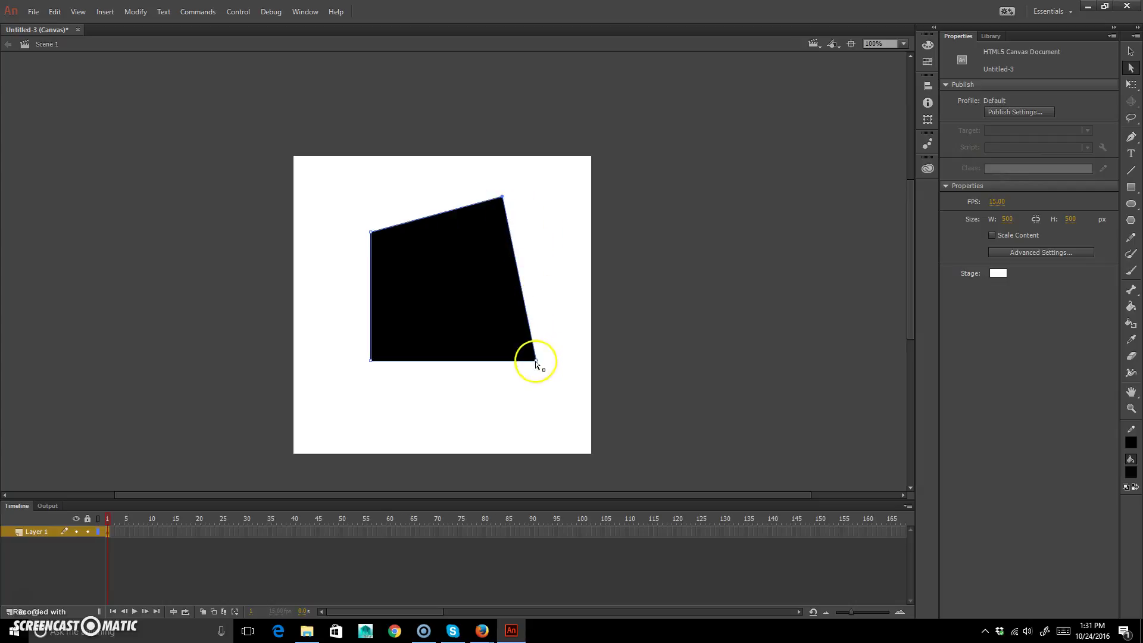
{"action": "left_click_drag", "start_coordinate": [536, 361], "coordinate": [559, 346]}
{"action": "left_click_drag", "start_coordinate": [536, 268], "coordinate": [528, 272]}
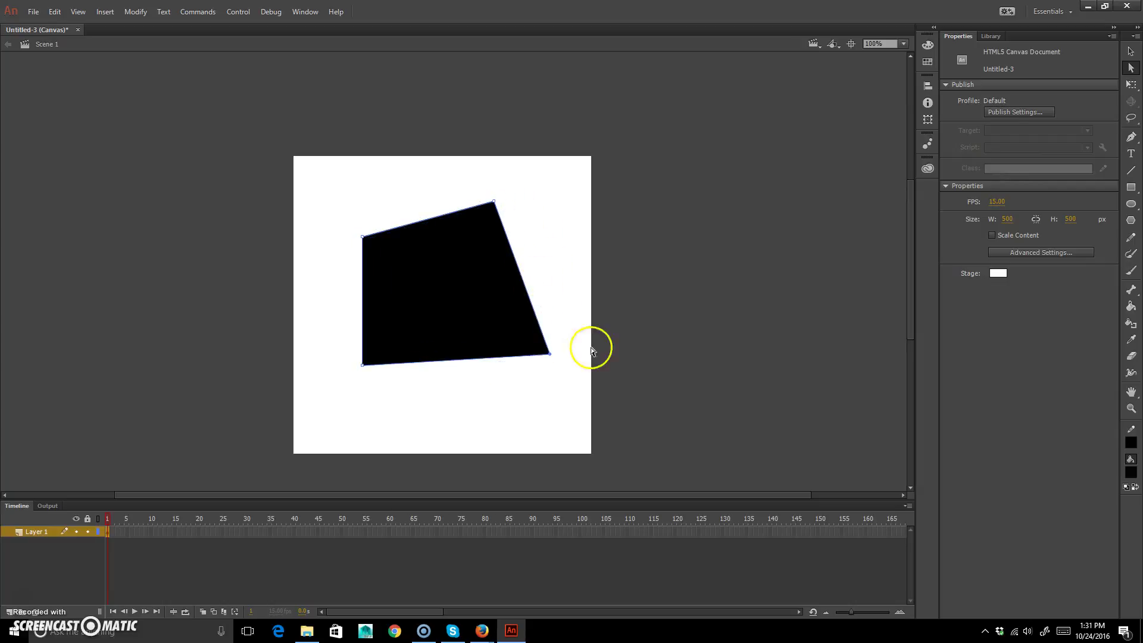
- Turn the black shape's upper-right corner into a smooth curve with the Pen tool
{"action": "left_click", "coordinate": [1130, 137]}
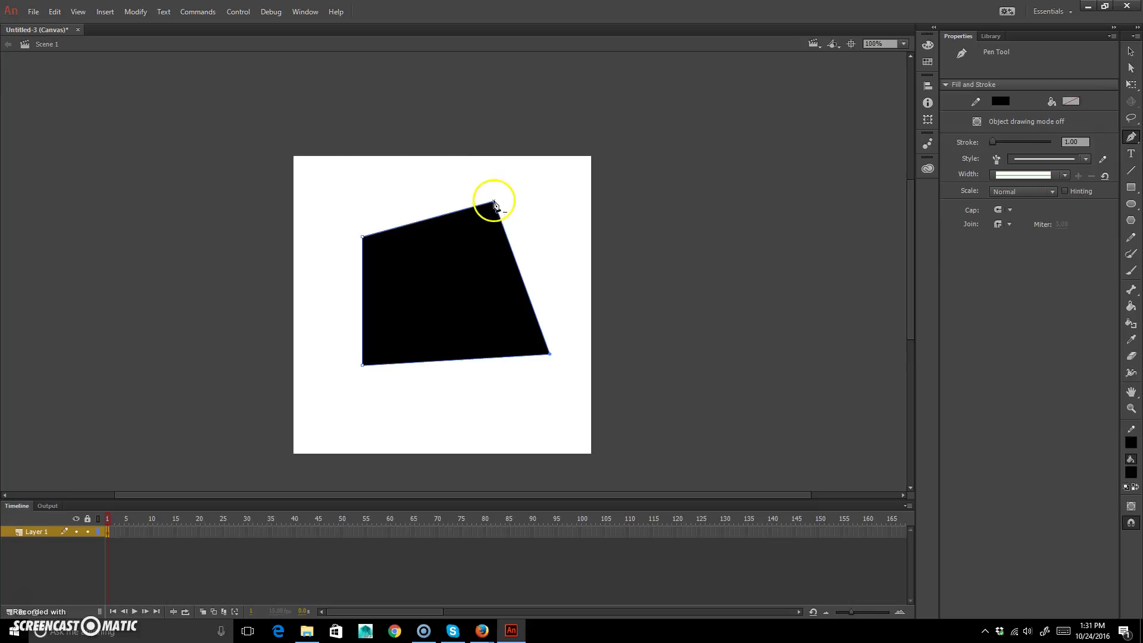
{"action": "left_click_drag", "start_coordinate": [493, 204], "coordinate": [475, 183]}
{"action": "left_click", "coordinate": [1130, 68]}
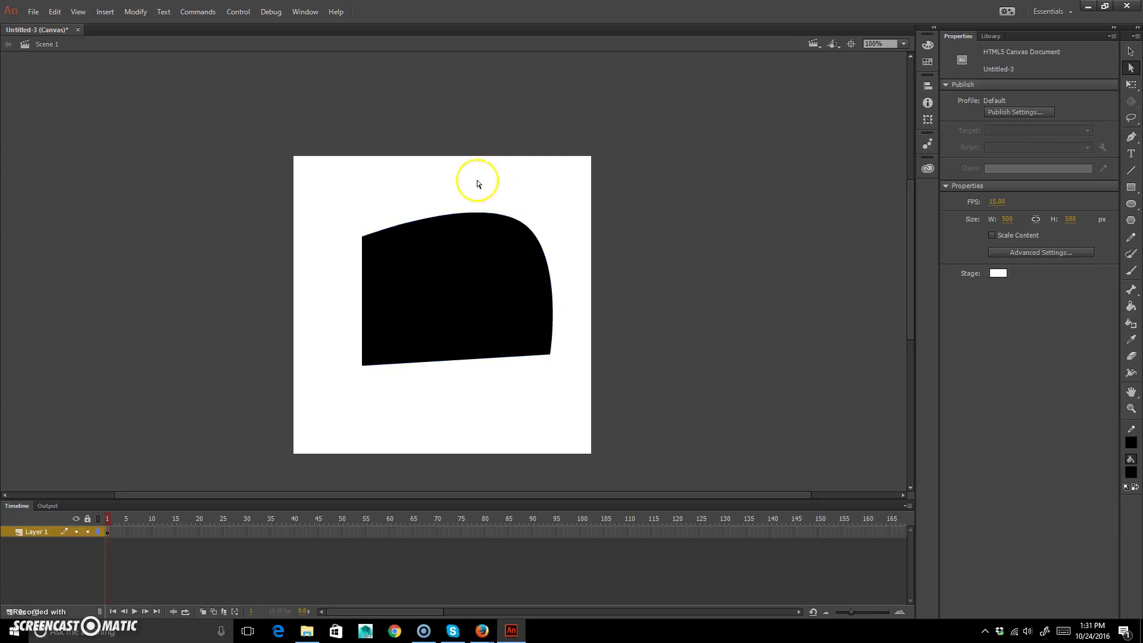
- Bend the black shape's left and bottom edges outward and pull its lower-left corner further out with the Selection tool
{"action": "left_click", "coordinate": [1131, 53]}
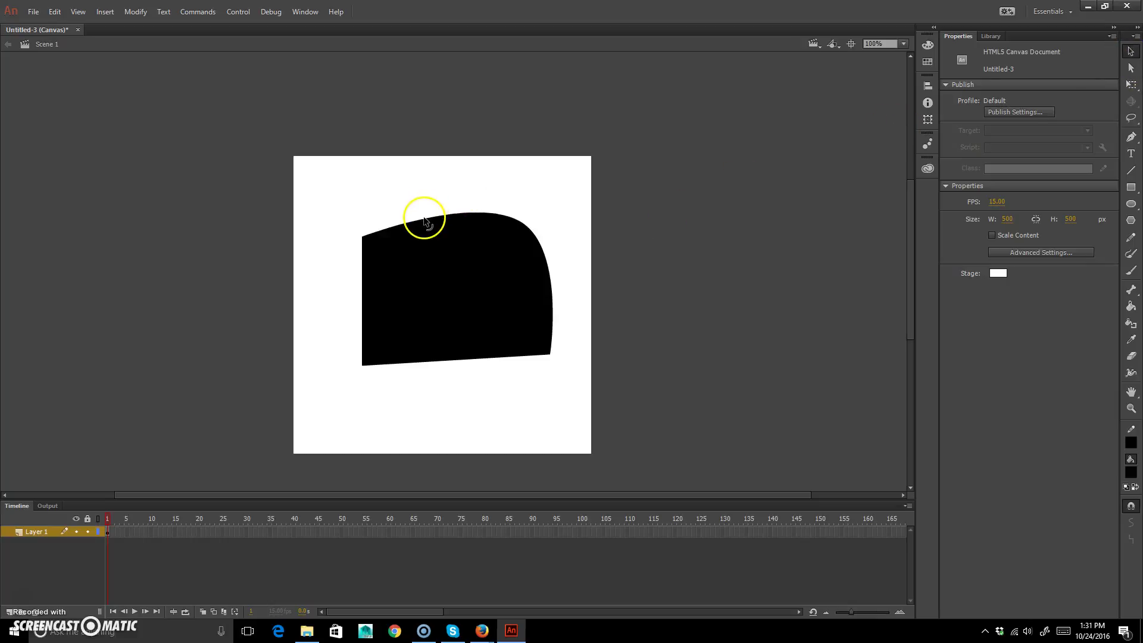
{"action": "left_click_drag", "start_coordinate": [363, 319], "coordinate": [337, 339]}
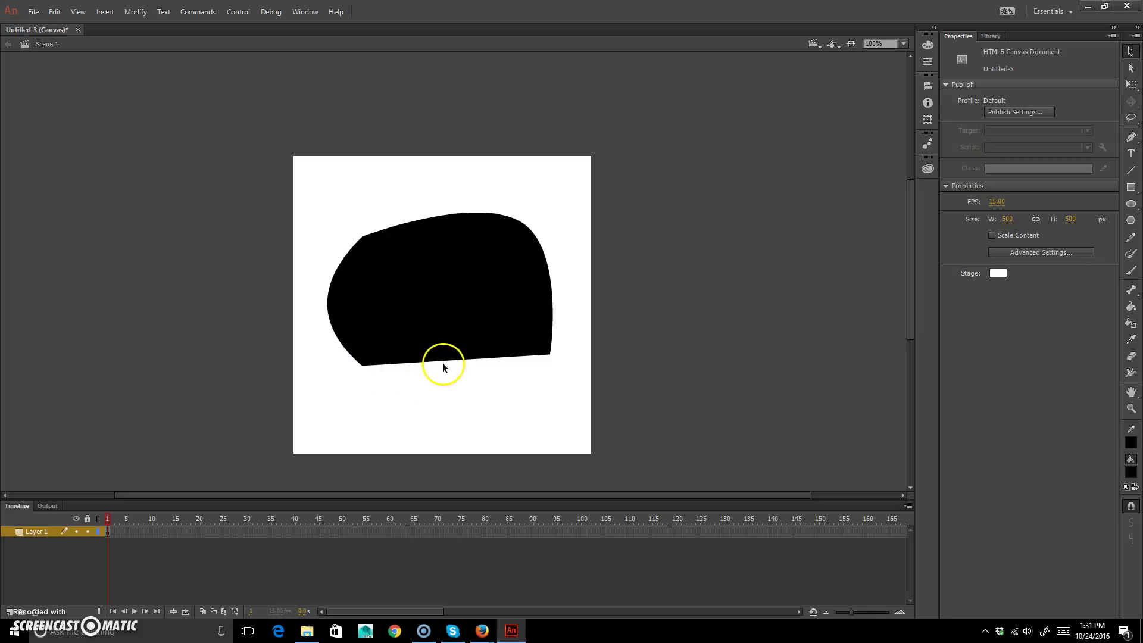
{"action": "left_click_drag", "start_coordinate": [445, 365], "coordinate": [449, 385]}
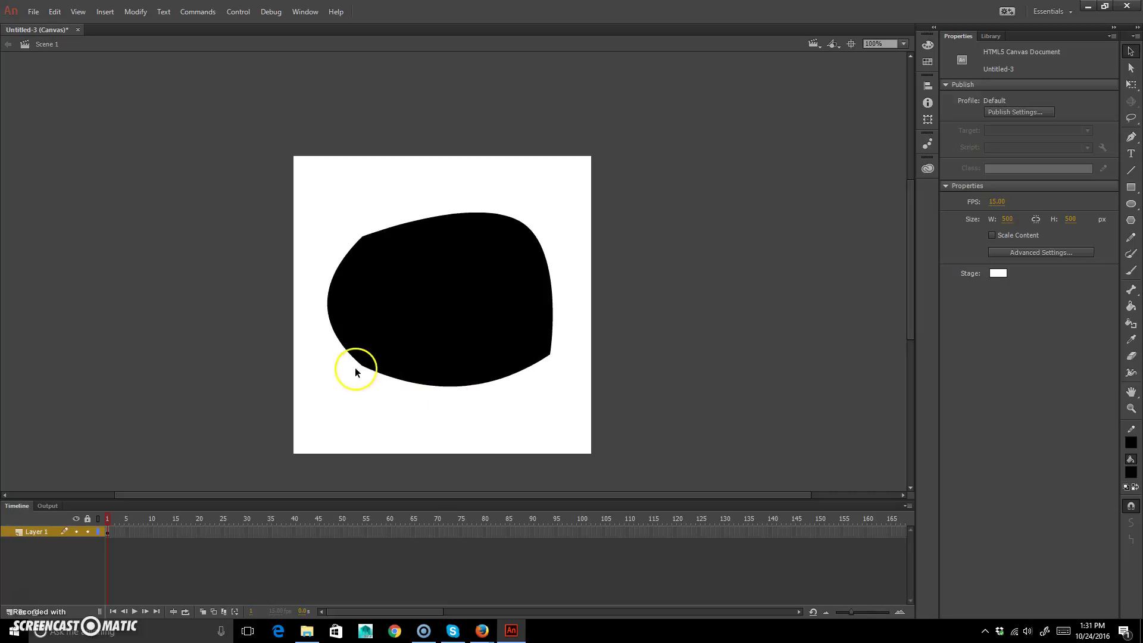
{"action": "mouse_move", "coordinate": [363, 369]}
{"action": "left_mouse_down"}
{"action": "mouse_move", "coordinate": [345, 401]}
{"action": "mouse_move", "coordinate": [345, 384]}
{"action": "left_mouse_up"}
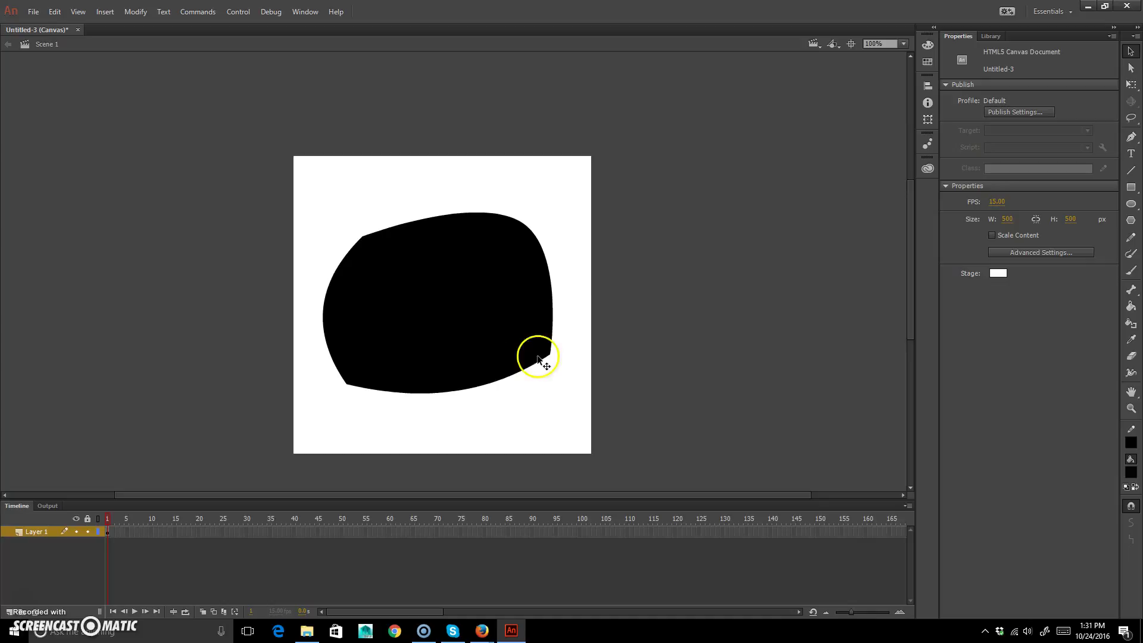
- Curve the black shape's bottom edge further down and pull its upper edge up into a rounded bulge
{"action": "left_click", "coordinate": [1131, 68]}
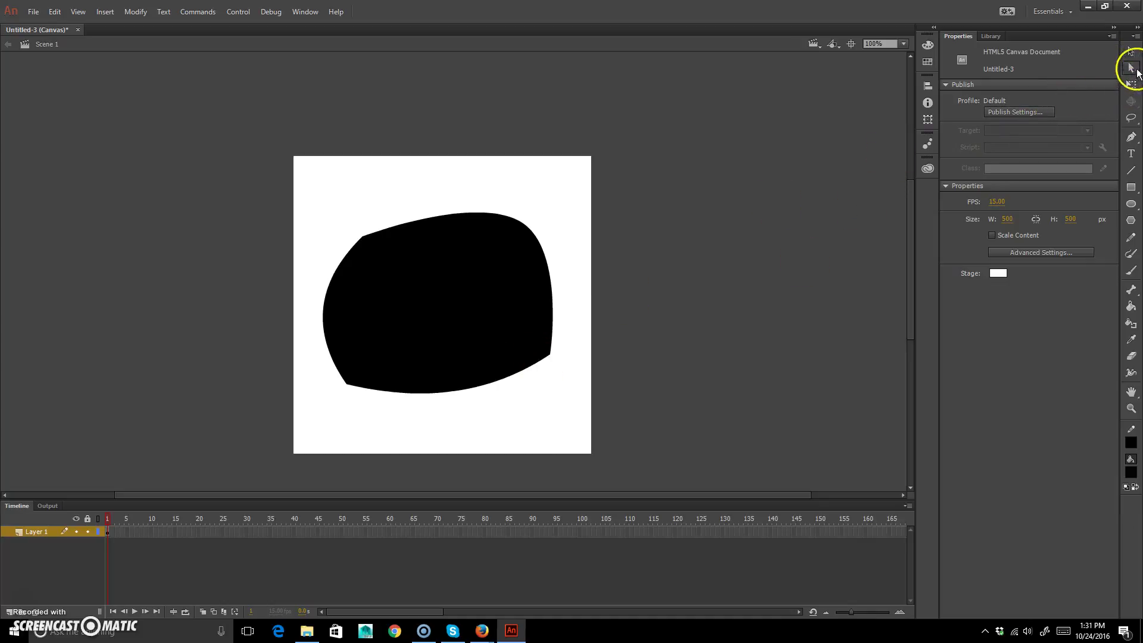
{"action": "left_click", "coordinate": [357, 381]}
{"action": "left_click_drag", "start_coordinate": [423, 403], "coordinate": [411, 429]}
{"action": "left_click", "coordinate": [1131, 51]}
{"action": "left_click_drag", "start_coordinate": [528, 240], "coordinate": [432, 170]}
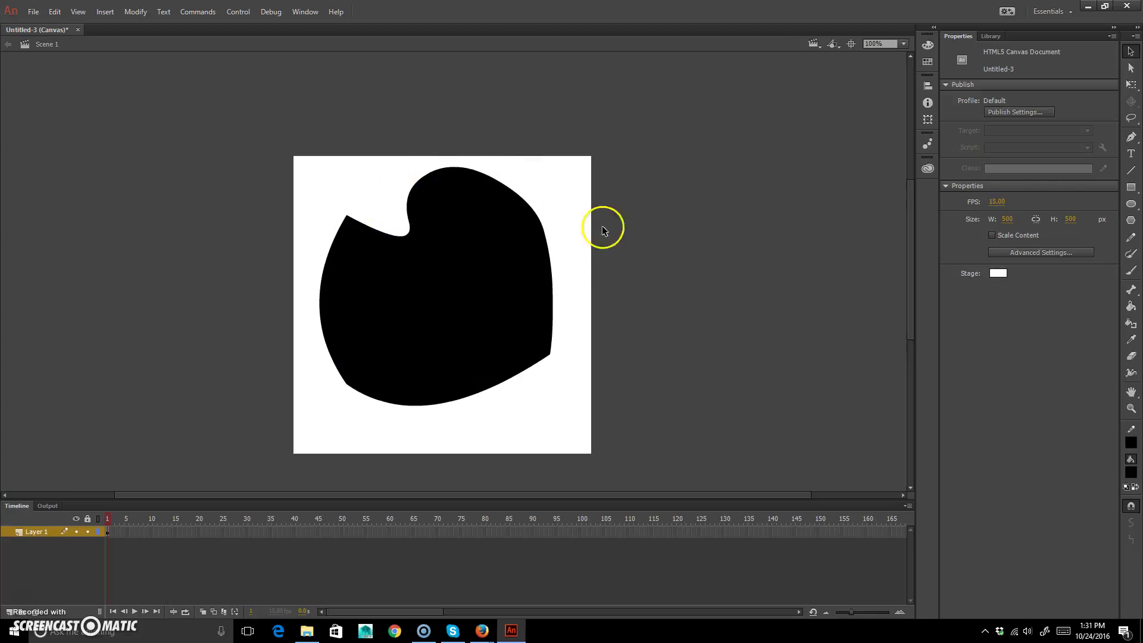
- Delete the black shape's fill and all of its outline segments to empty the stage
{"action": "left_click", "coordinate": [505, 277]}
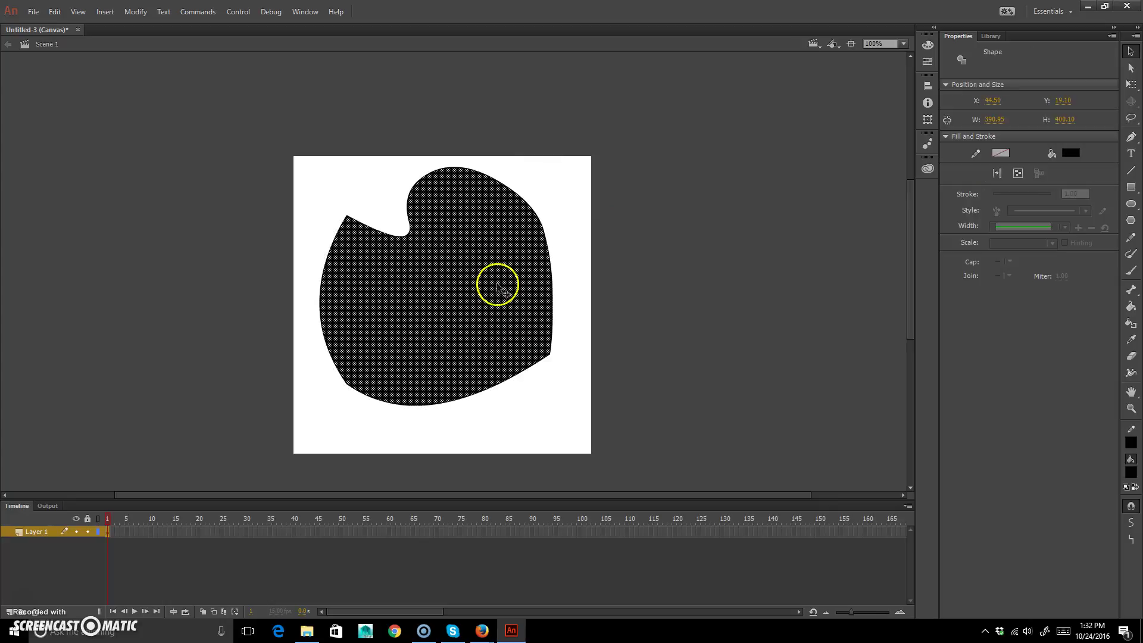
{"action": "key", "text": "Delete"}
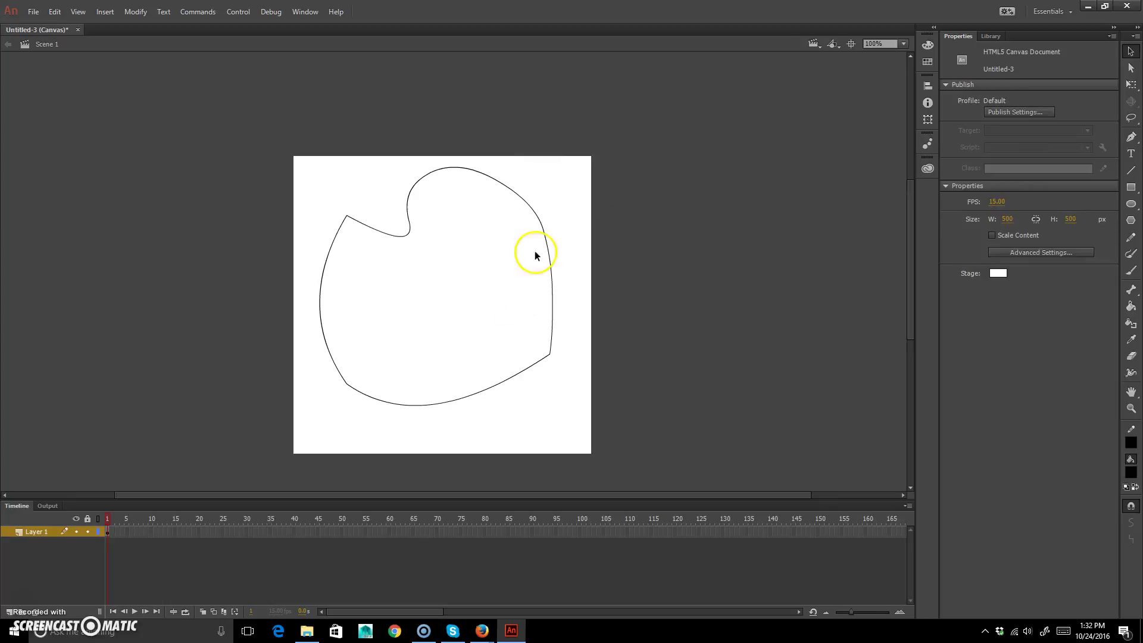
{"action": "key", "text": "ctrl+z"}
{"action": "left_click", "coordinate": [534, 202]}
{"action": "mouse_move", "coordinate": [534, 201]}
{"action": "left_mouse_down"}
{"action": "mouse_move", "coordinate": [579, 256]}
{"action": "mouse_move", "coordinate": [583, 317]}
{"action": "mouse_move", "coordinate": [560, 234]}
{"action": "mouse_move", "coordinate": [568, 241]}
{"action": "mouse_move", "coordinate": [508, 240]}
{"action": "left_mouse_up"}
{"action": "key", "text": "Delete"}
{"action": "double_click", "coordinate": [540, 362]}
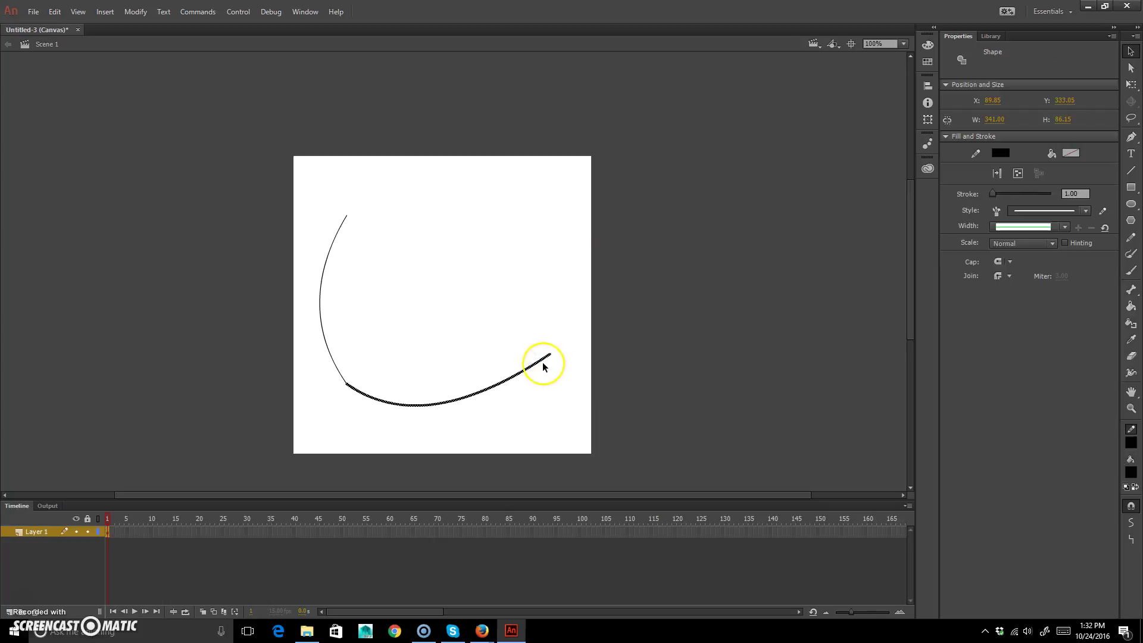
{"action": "key", "text": "Delete"}
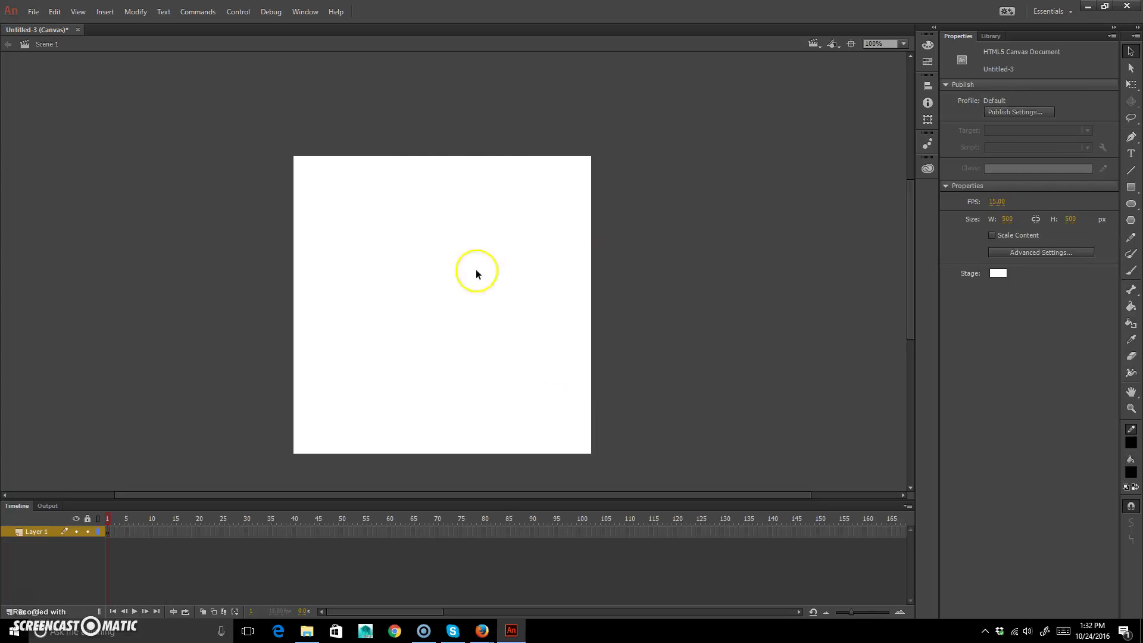
- Draw a square with a dark red fill and black outline near the middle of the stage
{"action": "left_click", "coordinate": [1130, 69]}
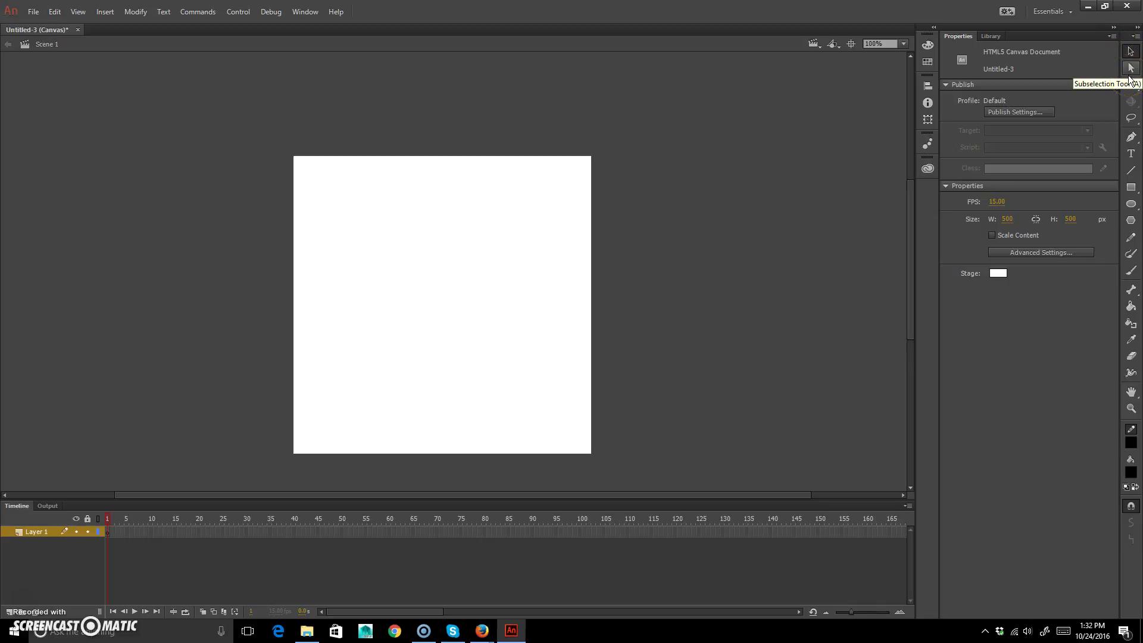
{"action": "left_click", "coordinate": [1130, 52]}
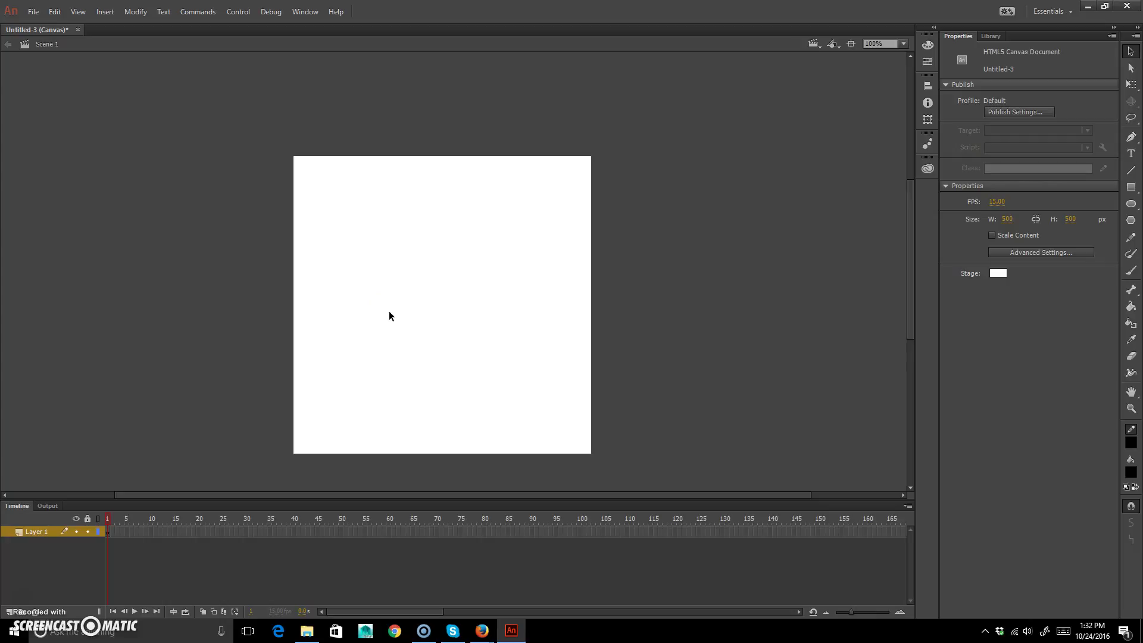
{"action": "left_click", "coordinate": [1132, 188]}
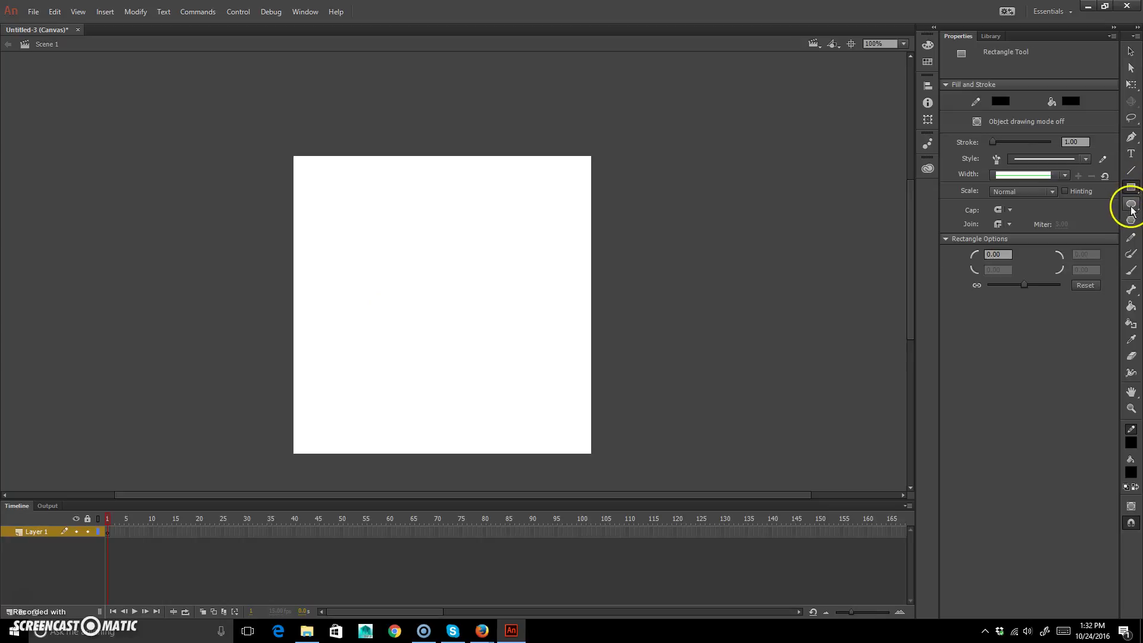
{"action": "left_click", "coordinate": [1066, 101]}
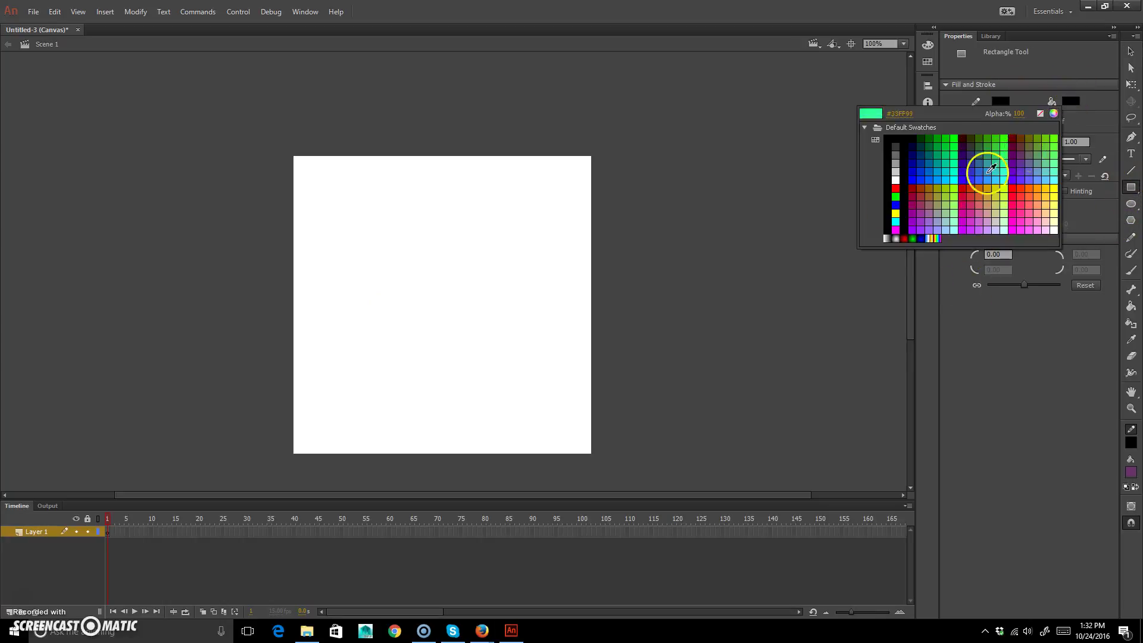
{"action": "left_click", "coordinate": [909, 186]}
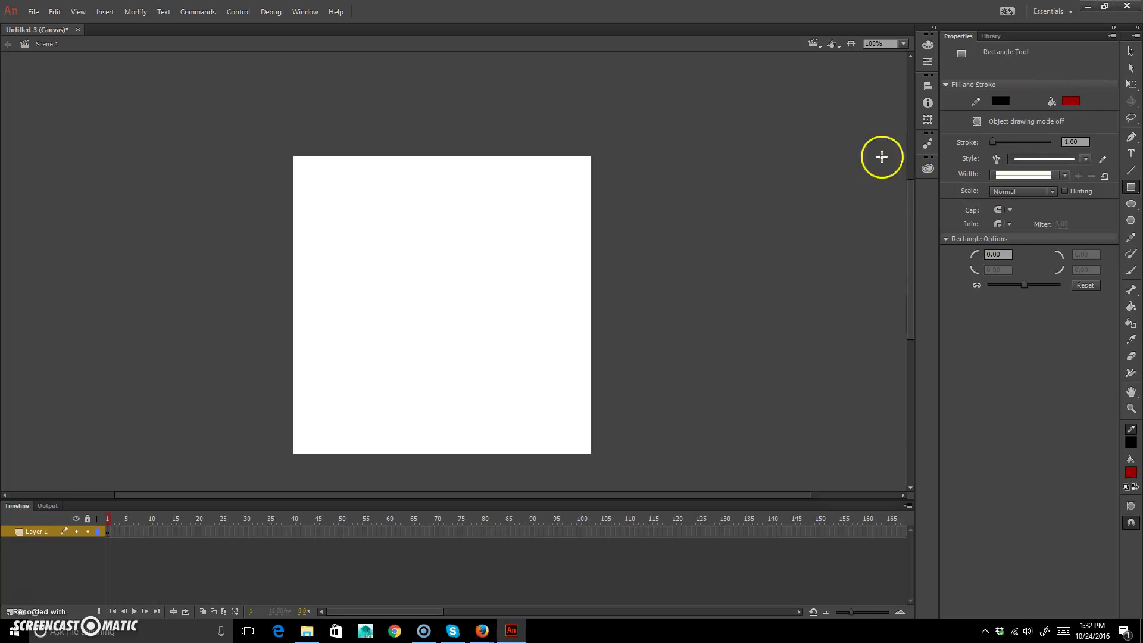
{"action": "left_click_drag", "start_coordinate": [393, 360], "coordinate": [526, 228]}
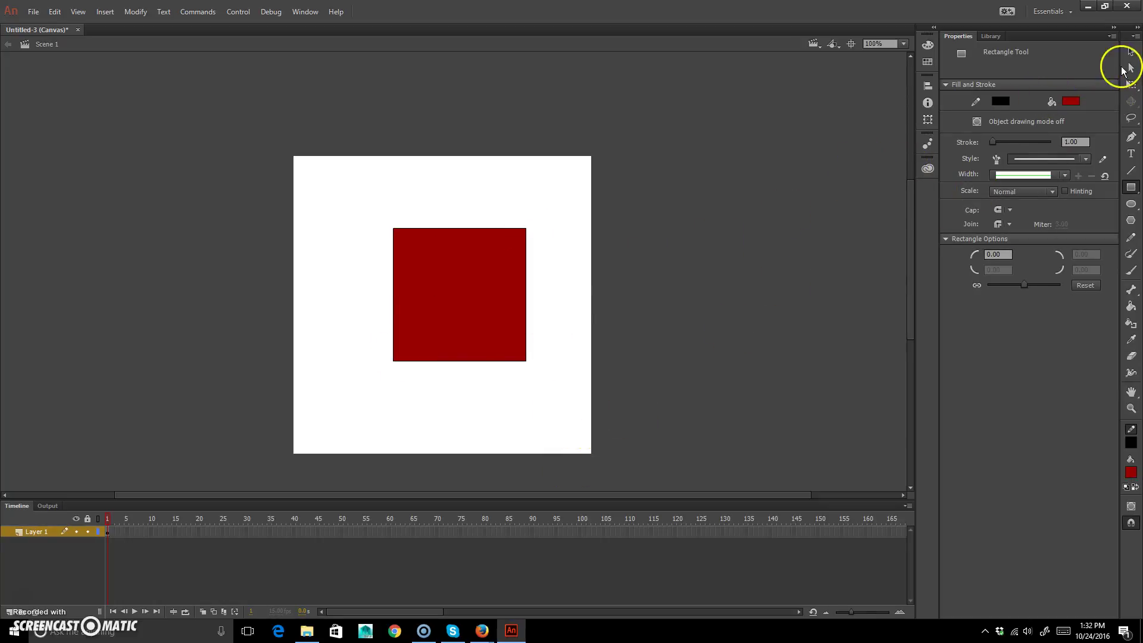
- Scale, rotate and distort the red square with Free Transform into a tilted, tapered quadrilateral about 359 by 411 px
{"action": "left_click", "coordinate": [1133, 85]}
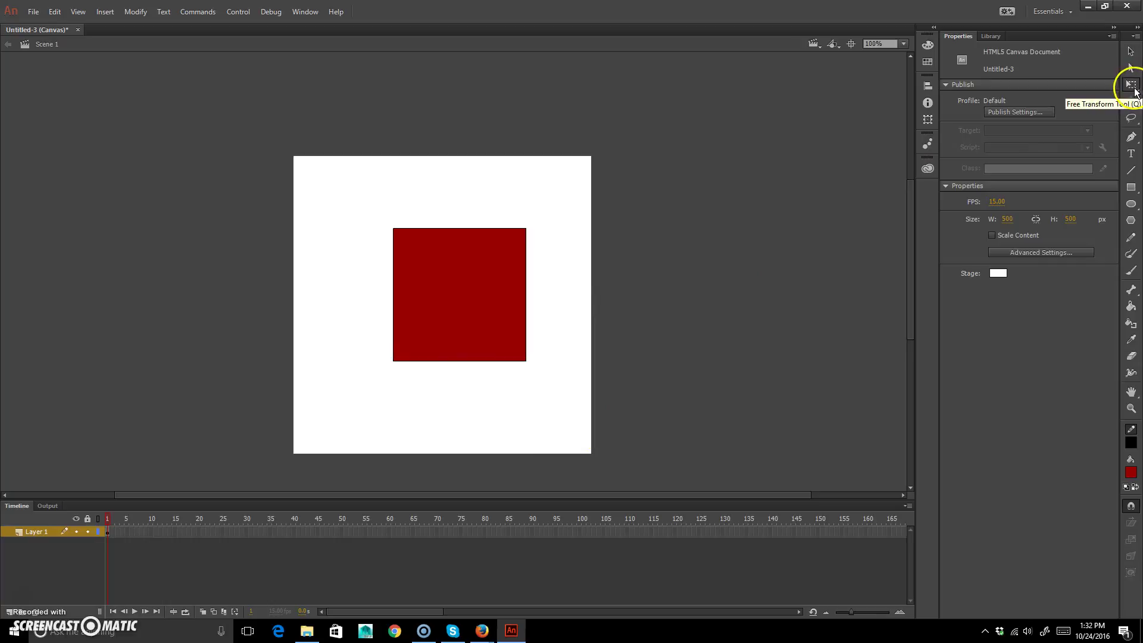
{"action": "left_click", "coordinate": [465, 276]}
{"action": "left_click_drag", "start_coordinate": [558, 186], "coordinate": [365, 375]}
{"action": "left_click_drag", "start_coordinate": [526, 228], "coordinate": [558, 193]}
{"action": "left_click_drag", "start_coordinate": [442, 395], "coordinate": [463, 416]}
{"action": "left_click_drag", "start_coordinate": [362, 257], "coordinate": [312, 288]}
{"action": "left_click_drag", "start_coordinate": [653, 328], "coordinate": [629, 329]}
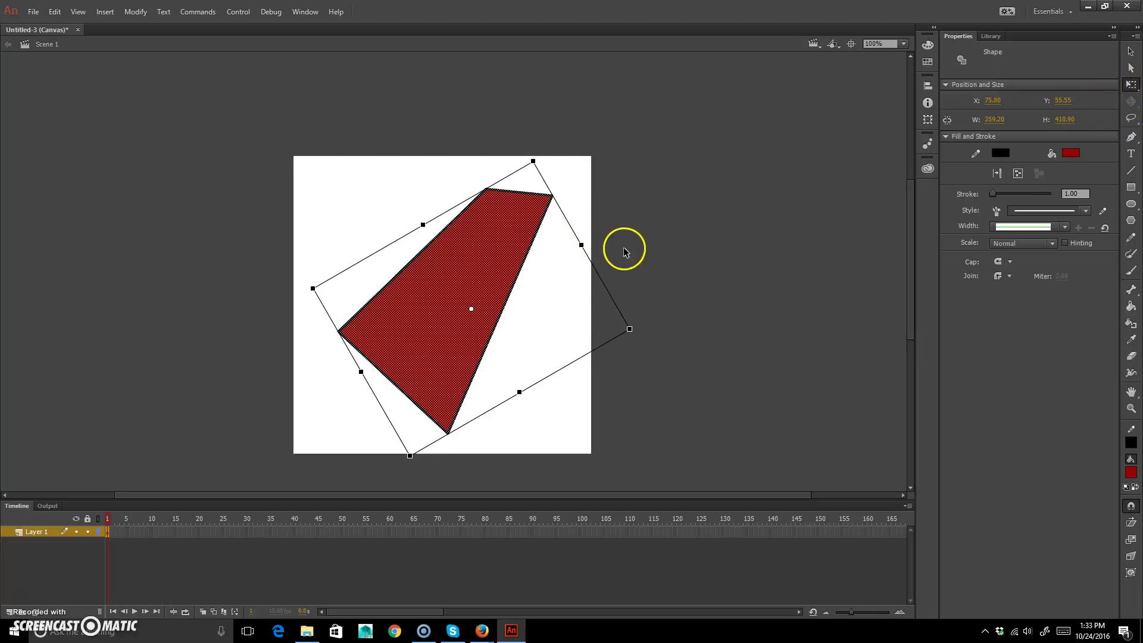
- Delete the tilted dark red quadrilateral together with its outline to empty the stage
{"action": "key", "text": "v"}
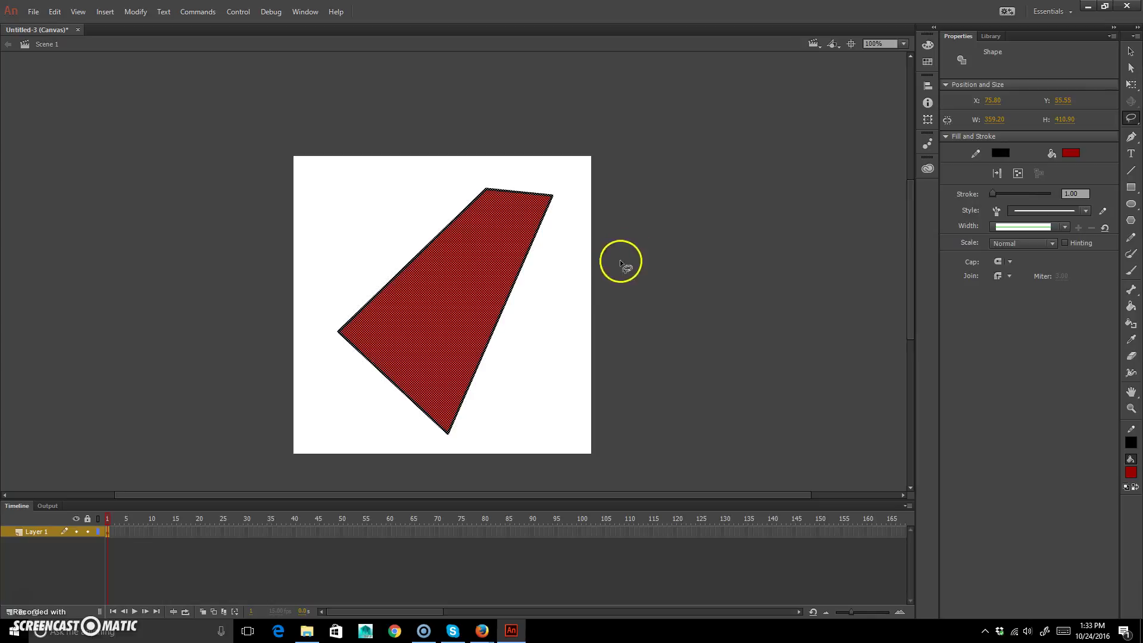
{"action": "left_click", "coordinate": [1132, 137]}
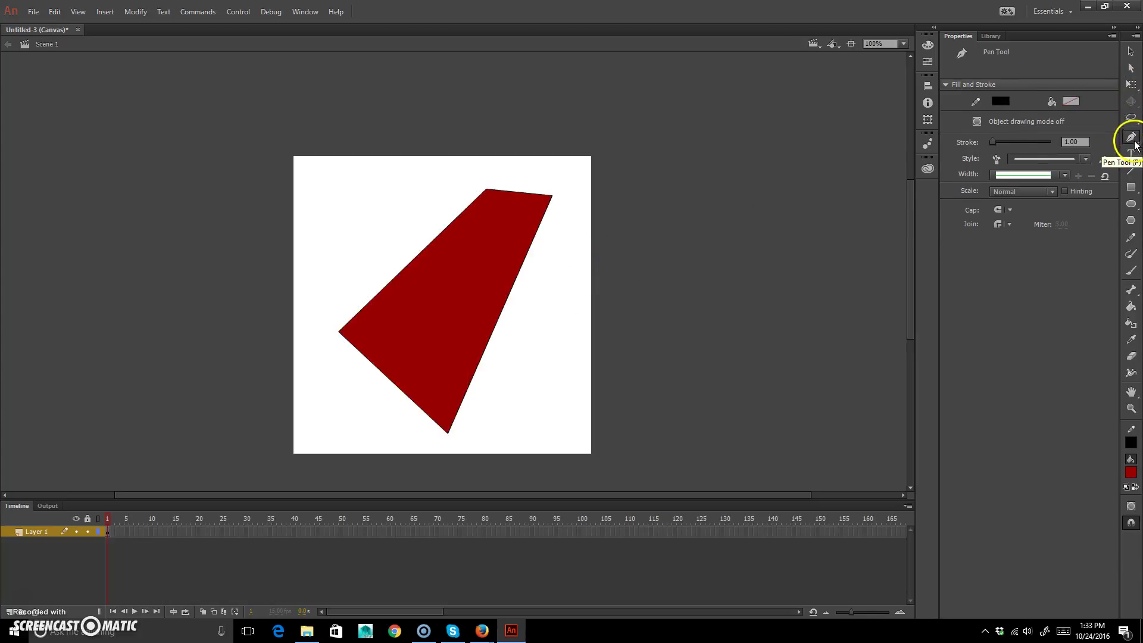
{"action": "left_click", "coordinate": [1130, 51]}
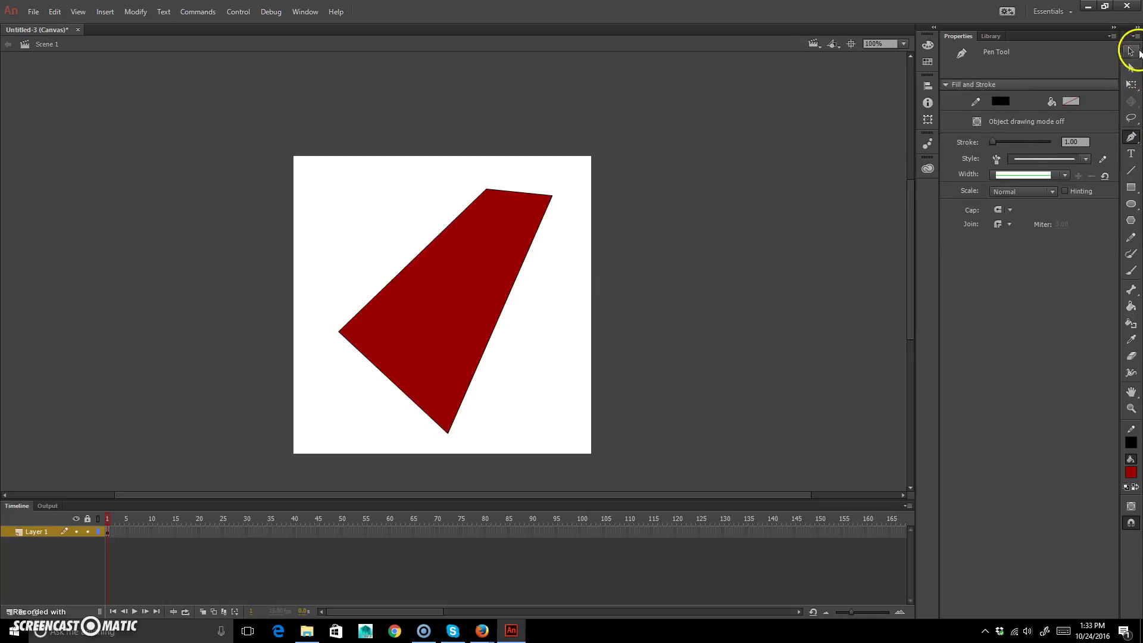
{"action": "left_click", "coordinate": [487, 253]}
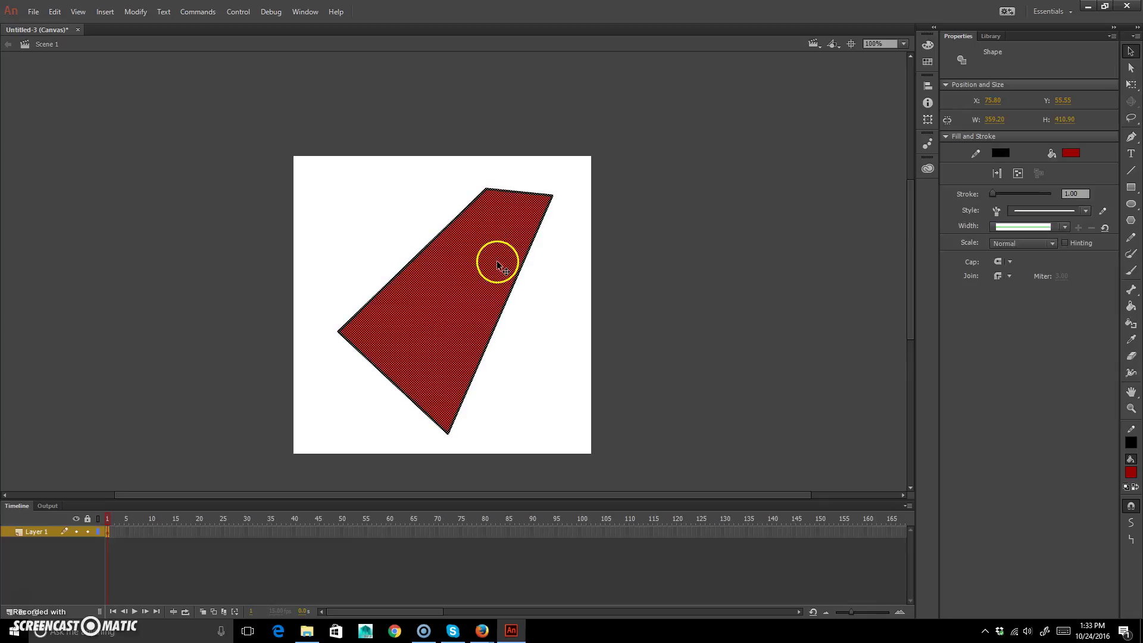
{"action": "key", "text": "Delete"}
- Draw a closed, straight-sided seven-point outline with the Pen tool across the lower-left half of the stage
{"action": "left_click", "coordinate": [1131, 137]}
{"action": "left_click", "coordinate": [326, 350]}
{"action": "left_click", "coordinate": [362, 293]}
{"action": "left_click", "coordinate": [478, 258]}
{"action": "left_click", "coordinate": [464, 366]}
{"action": "left_click", "coordinate": [386, 424]}
{"action": "left_click", "coordinate": [304, 422]}
{"action": "left_click", "coordinate": [362, 367]}
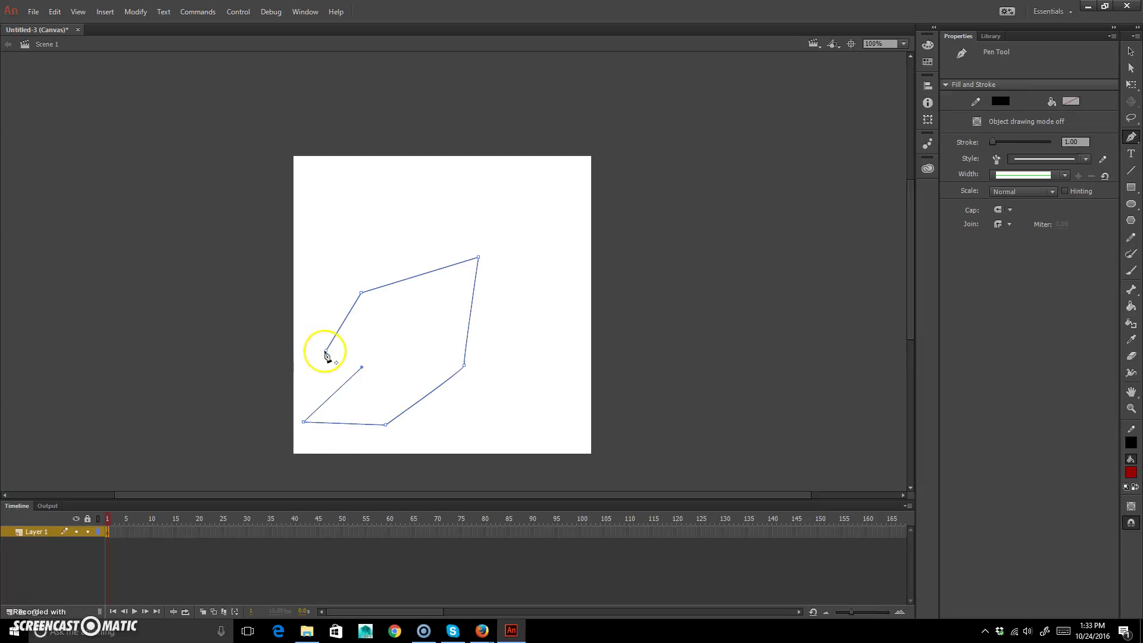
{"action": "left_click", "coordinate": [326, 351]}
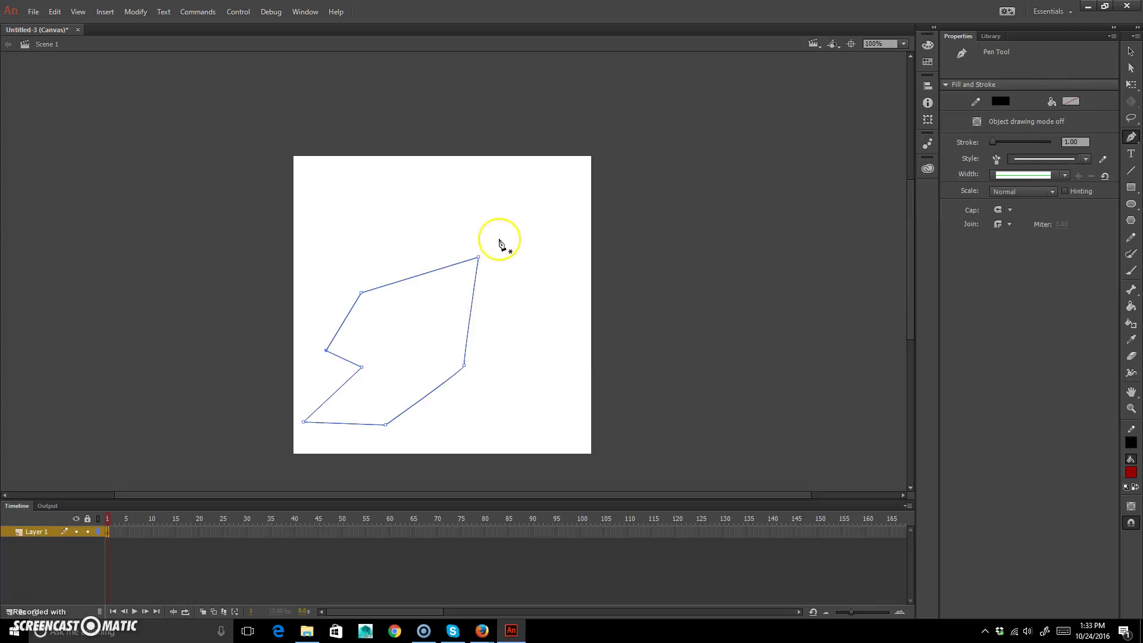
- Draw a closed, mostly curved pen path that arches over the straight-sided outline and overlaps its right side
{"action": "left_click_drag", "start_coordinate": [372, 226], "coordinate": [388, 200]}
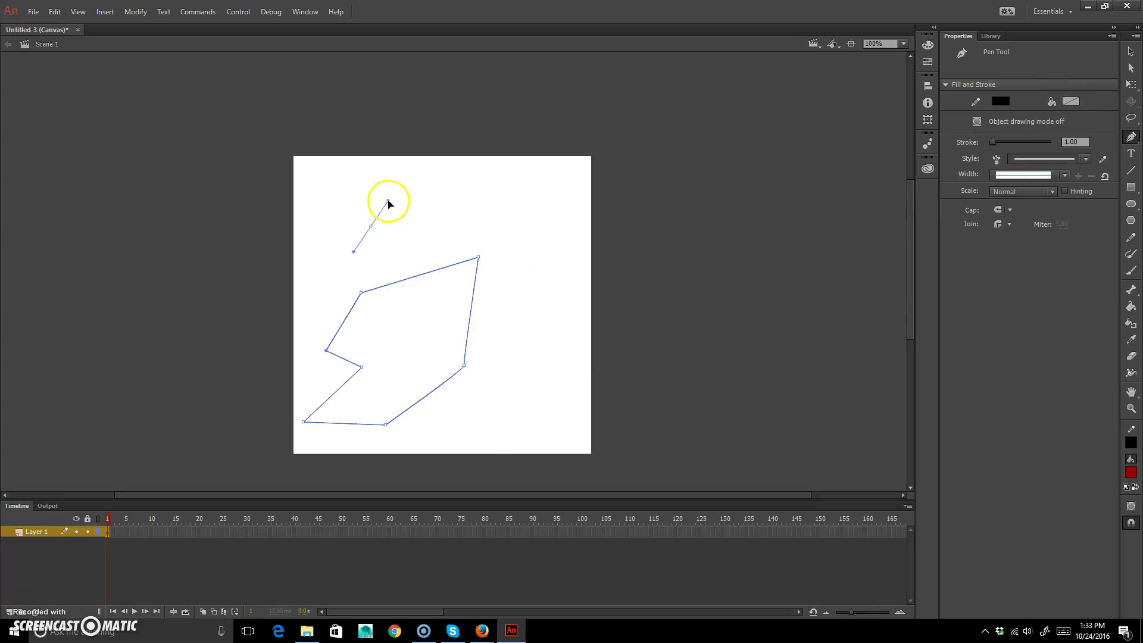
{"action": "left_click_drag", "start_coordinate": [461, 188], "coordinate": [501, 199]}
{"action": "left_click_drag", "start_coordinate": [534, 257], "coordinate": [528, 324]}
{"action": "left_click_drag", "start_coordinate": [521, 387], "coordinate": [493, 412]}
{"action": "left_click", "coordinate": [499, 340]}
{"action": "left_click_drag", "start_coordinate": [500, 305], "coordinate": [482, 281]}
{"action": "left_click", "coordinate": [422, 325]}
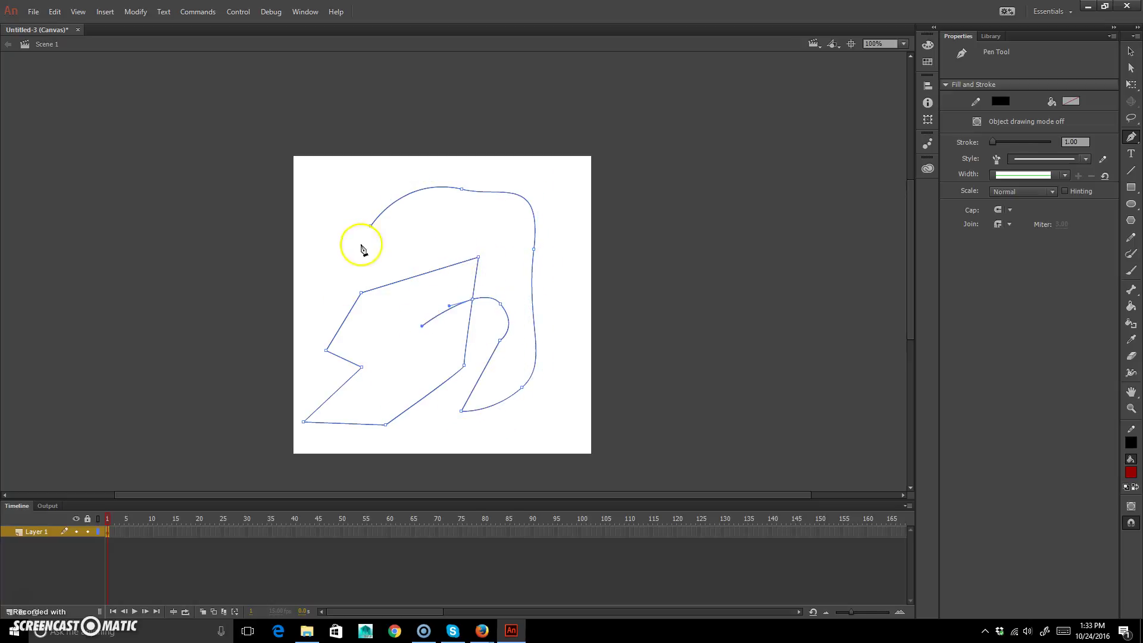
{"action": "left_click_drag", "start_coordinate": [390, 256], "coordinate": [389, 200]}
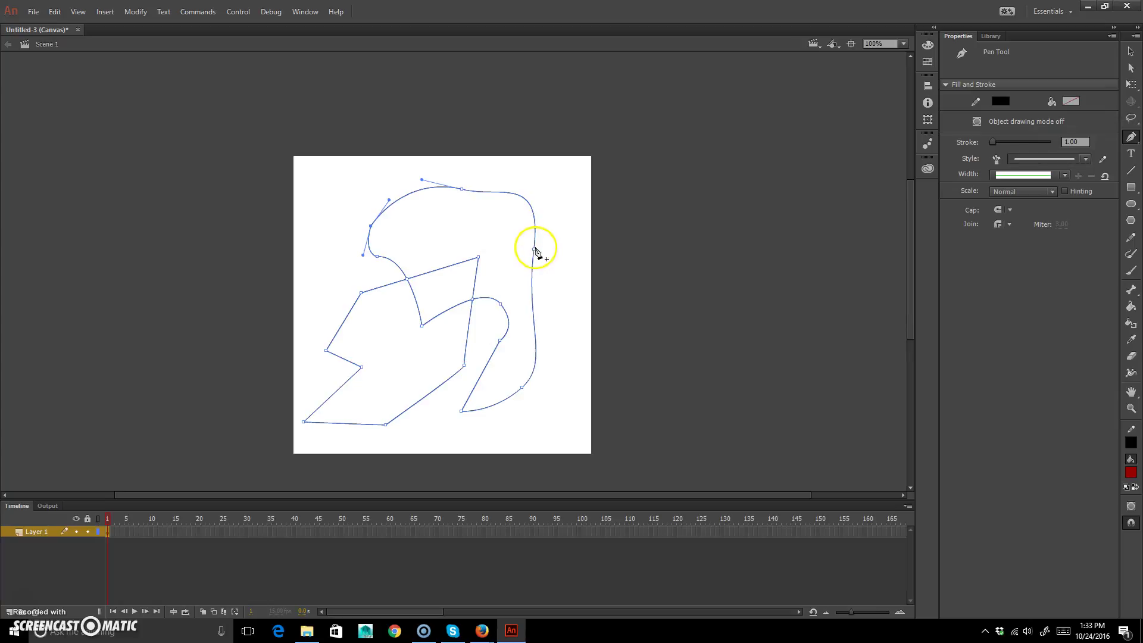
- Remove two anchor points from the curved path, one on its outer right edge and one on its inner bend
{"action": "key", "text": "ctrl"}
{"action": "left_click", "coordinate": [1132, 138]}
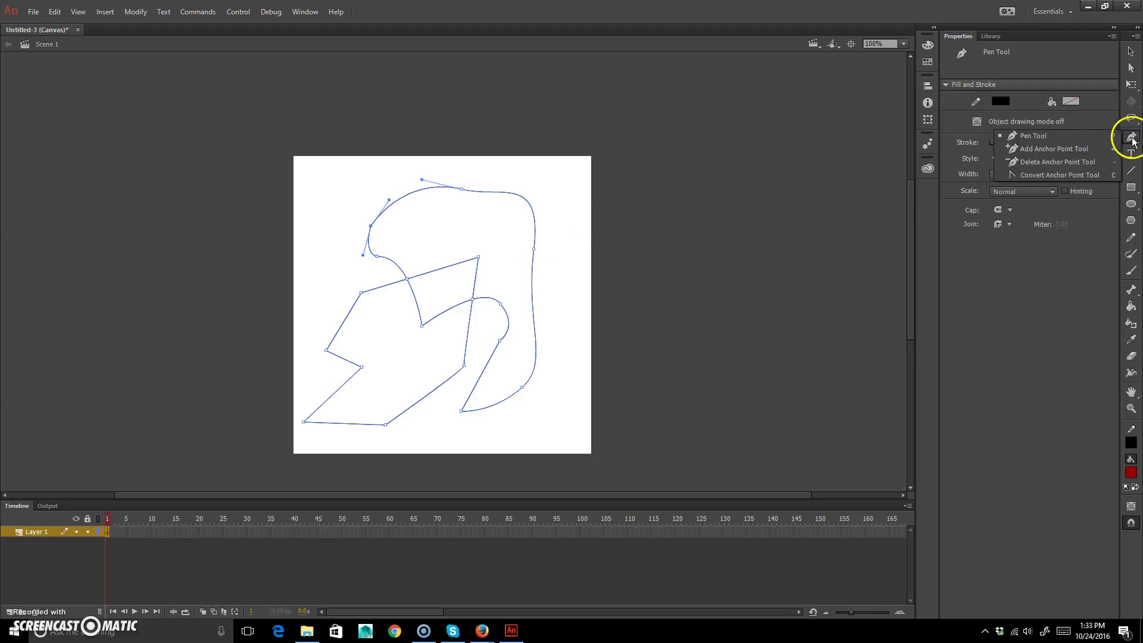
{"action": "left_click", "coordinate": [1063, 162]}
{"action": "left_click", "coordinate": [534, 253]}
{"action": "left_click", "coordinate": [500, 304]}
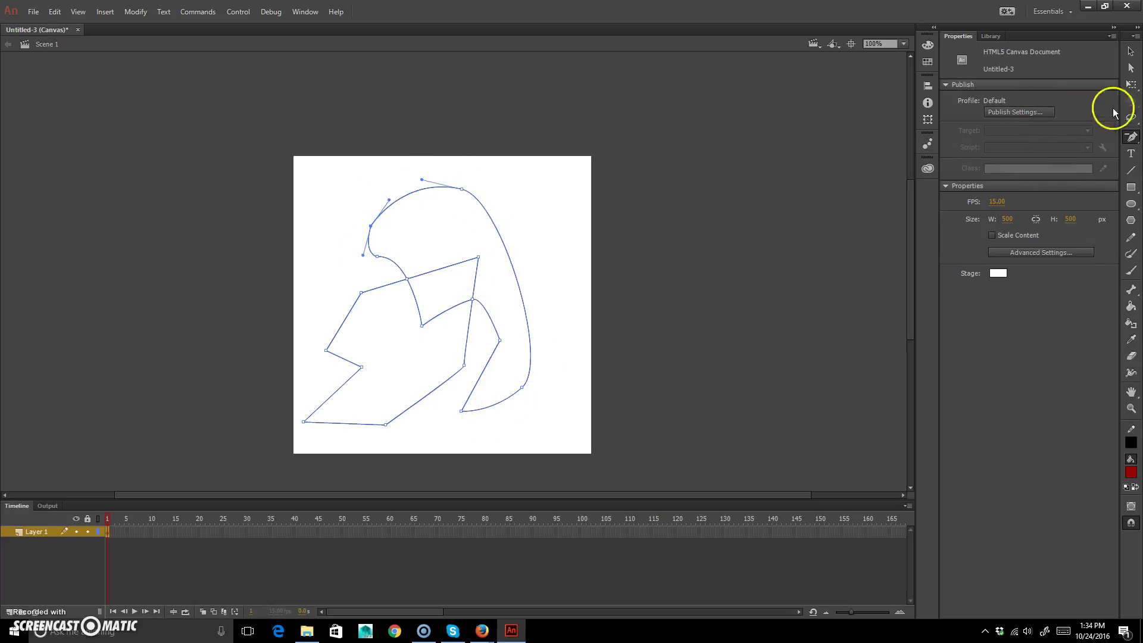
- Add anchor points and extra pen segments along the right edge of the curved path, down to its lower right bend
{"action": "left_click", "coordinate": [1131, 137]}
{"action": "left_click", "coordinate": [1070, 134]}
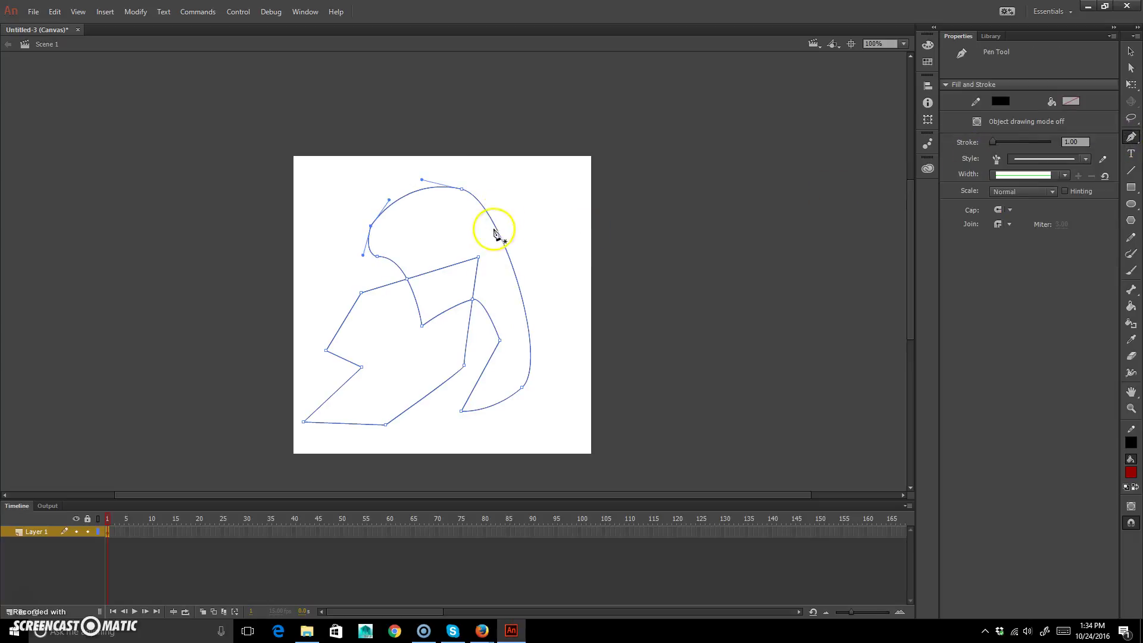
{"action": "left_click", "coordinate": [500, 238]}
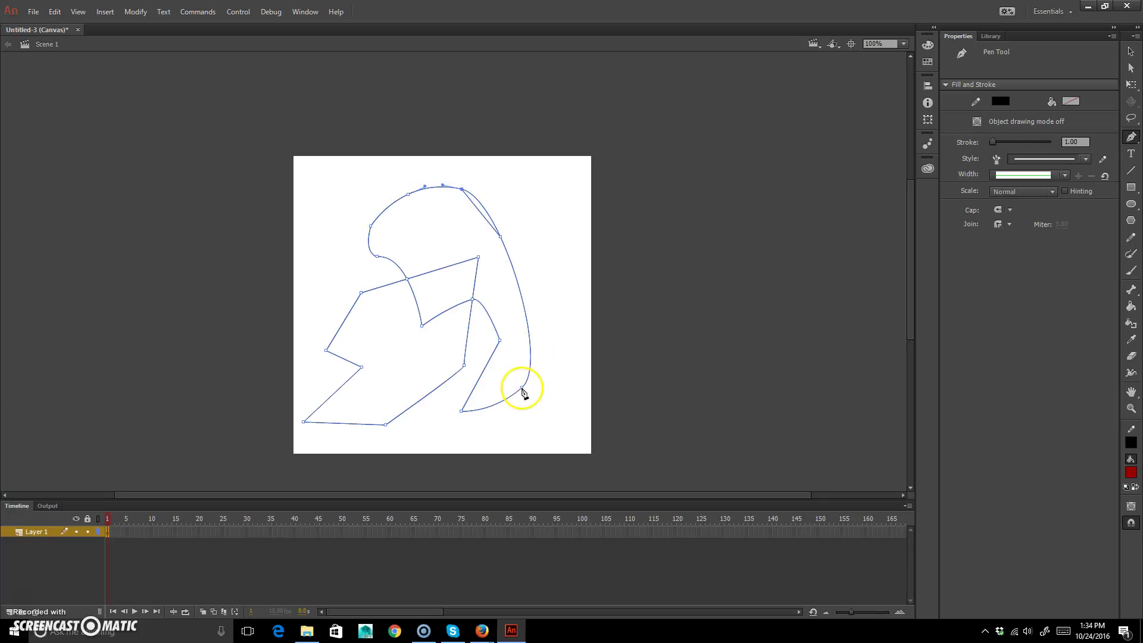
{"action": "left_click_drag", "start_coordinate": [522, 389], "coordinate": [473, 436]}
{"action": "mouse_move", "coordinate": [541, 369]}
{"action": "left_mouse_down"}
{"action": "mouse_move", "coordinate": [543, 415]}
{"action": "mouse_move", "coordinate": [505, 421]}
{"action": "mouse_move", "coordinate": [566, 387]}
{"action": "mouse_move", "coordinate": [546, 383]}
{"action": "left_mouse_up"}
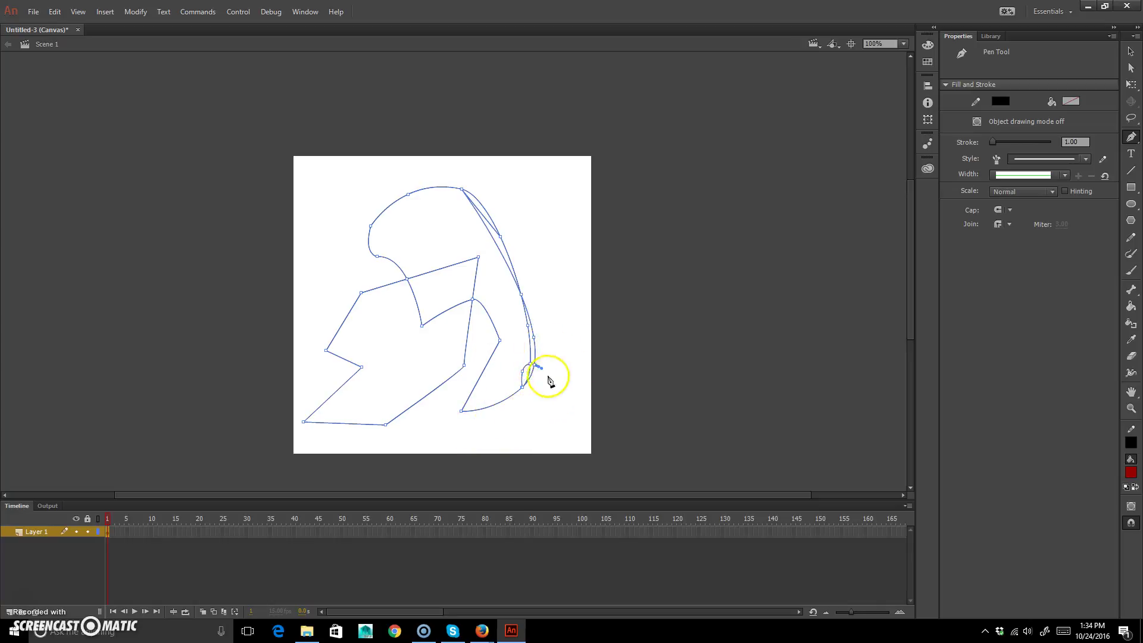
- Reshape the curve around the curved path's upper-left anchor with the Convert Anchor Point tool, and return to the Pen tool
{"action": "left_click", "coordinate": [1132, 138]}
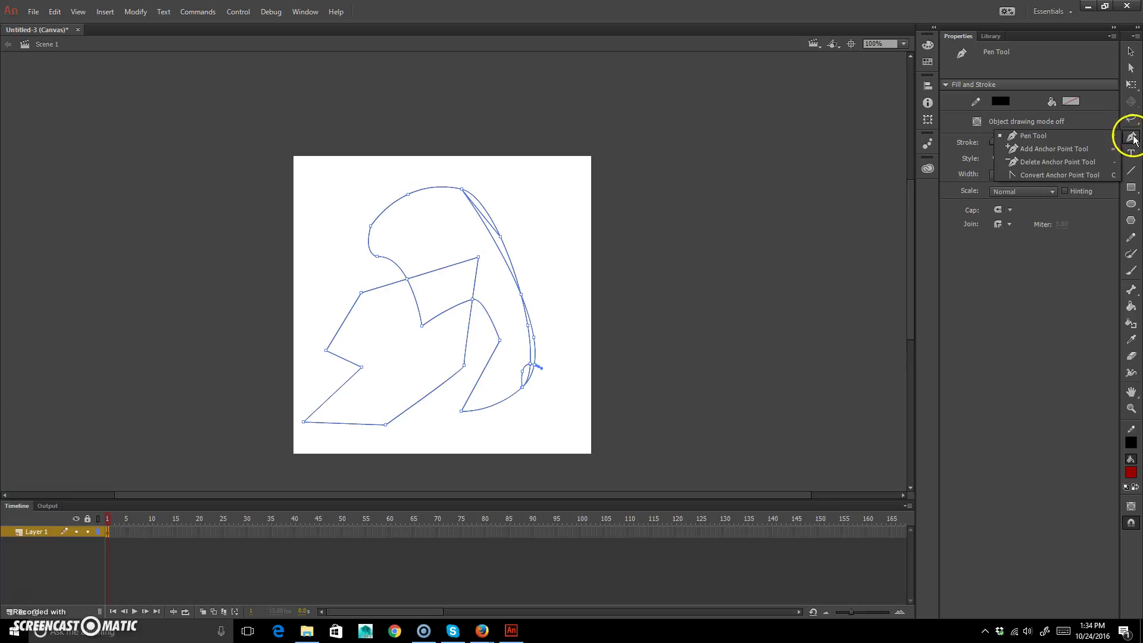
{"action": "left_click", "coordinate": [1059, 173]}
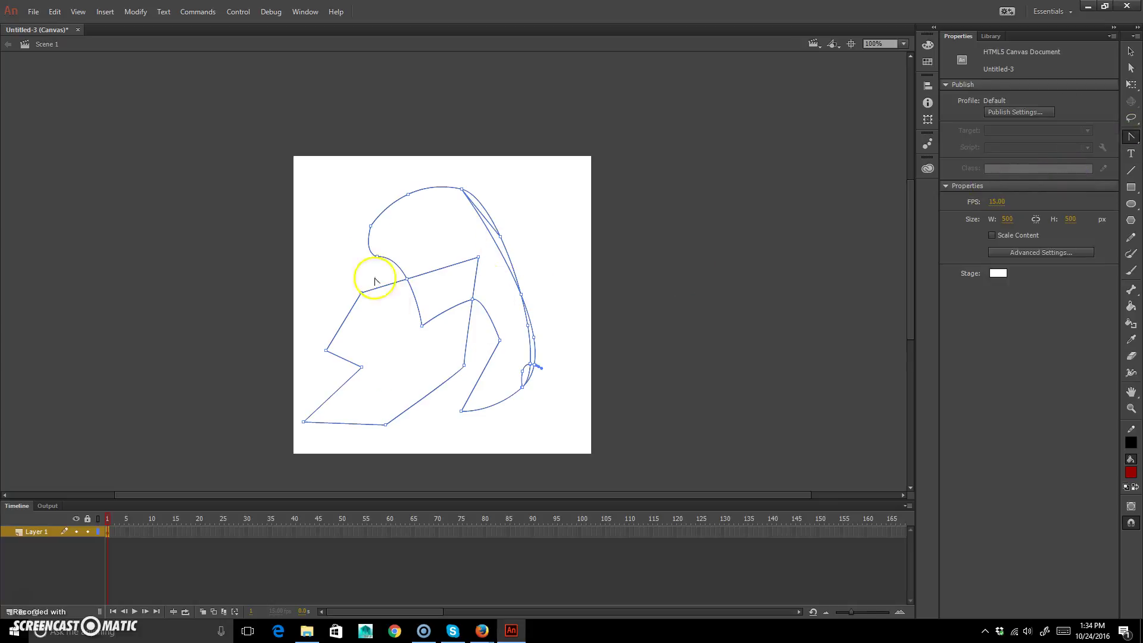
{"action": "left_click_drag", "start_coordinate": [370, 227], "coordinate": [355, 274]}
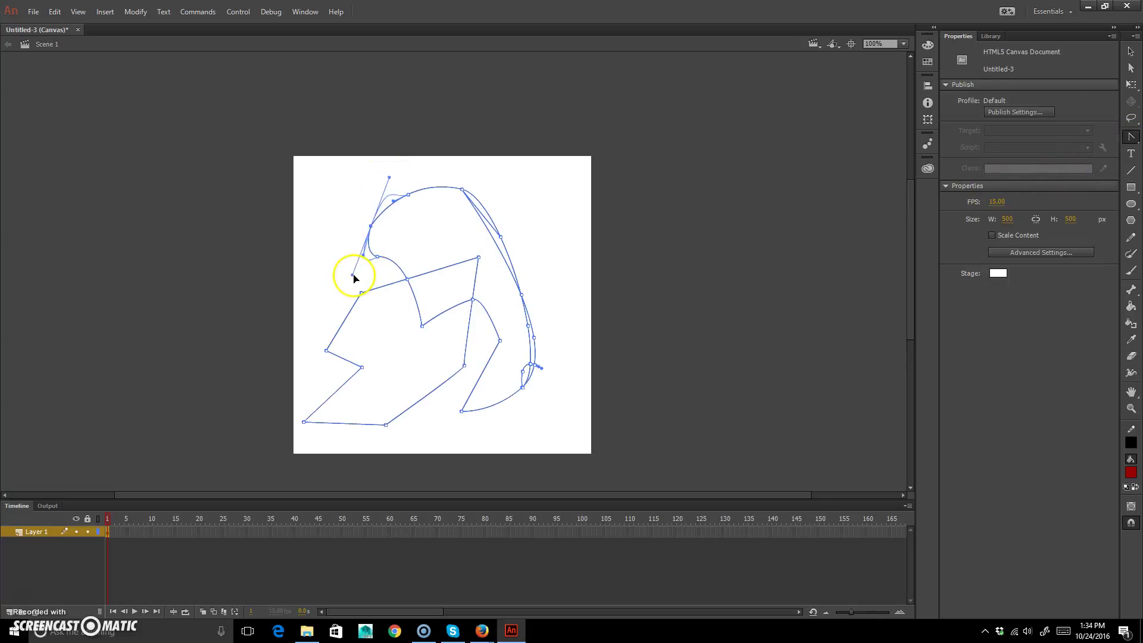
{"action": "left_click", "coordinate": [370, 226]}
{"action": "left_click_drag", "start_coordinate": [370, 227], "coordinate": [378, 188]}
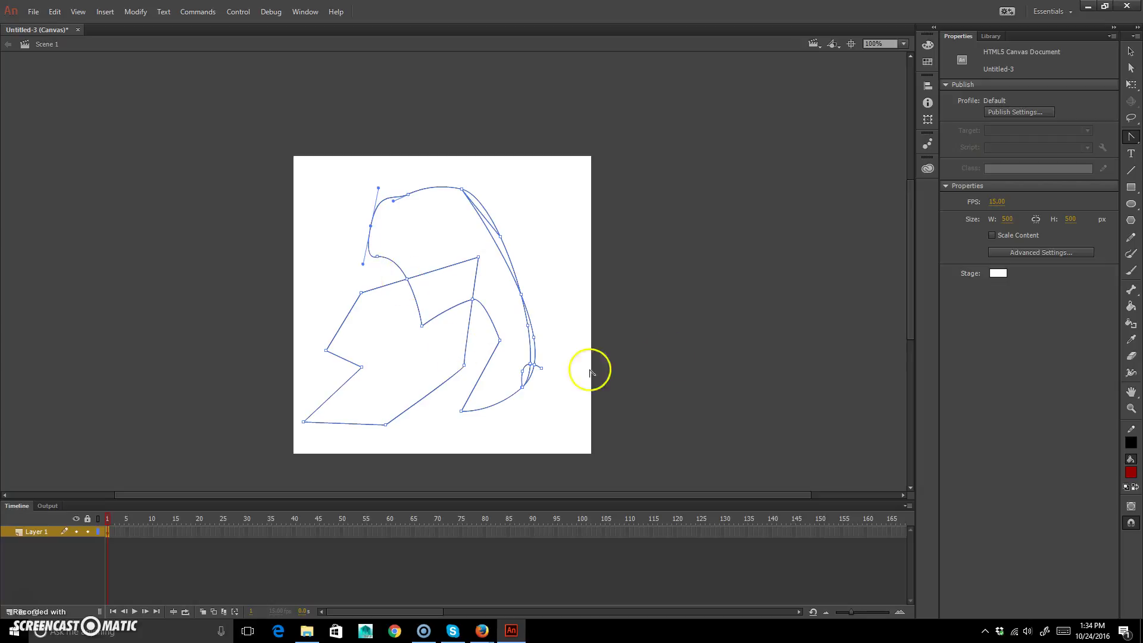
{"action": "left_click", "coordinate": [1135, 139]}
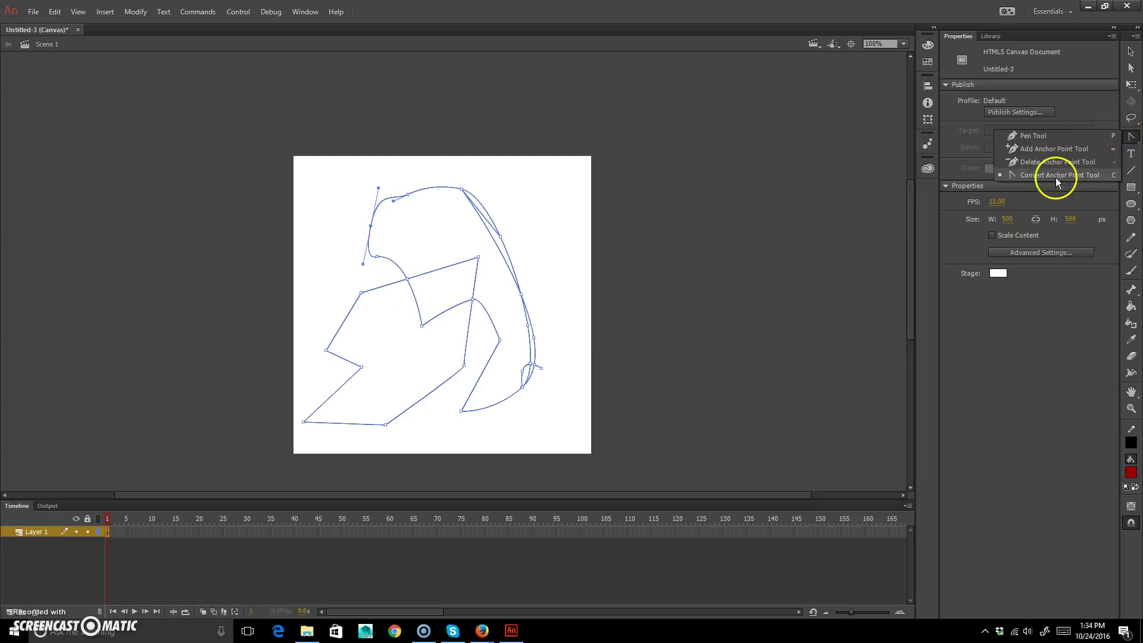
{"action": "left_click", "coordinate": [1062, 138]}
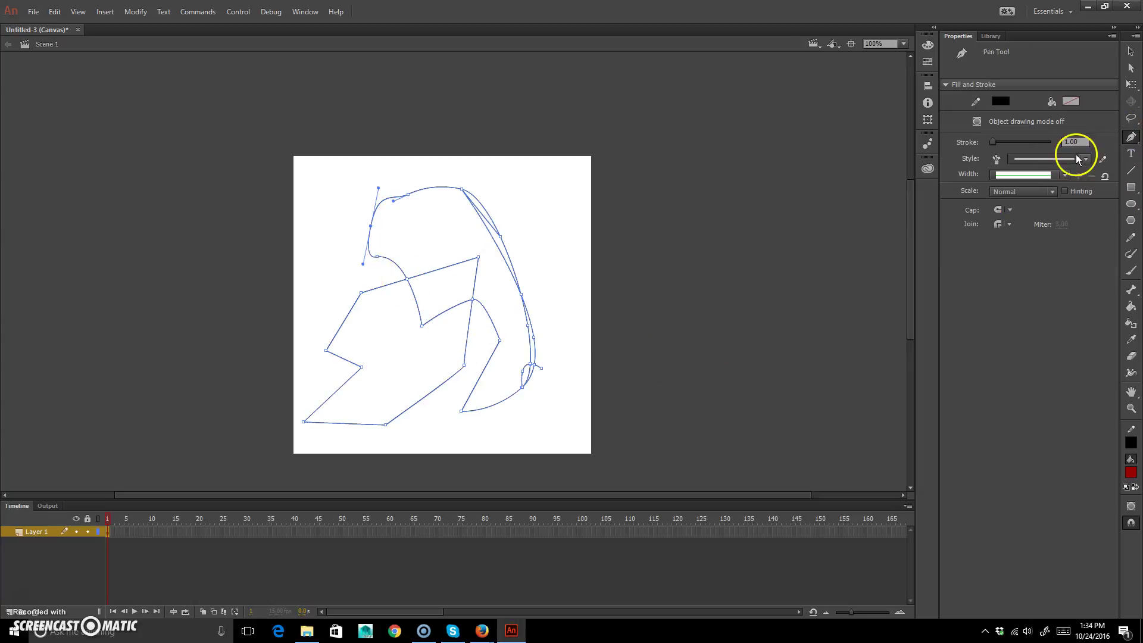
- Draw a diagonal line across the pen outlines toward the stage's upper right and bend its middle and upper segments into curves
{"action": "left_click", "coordinate": [1131, 156]}
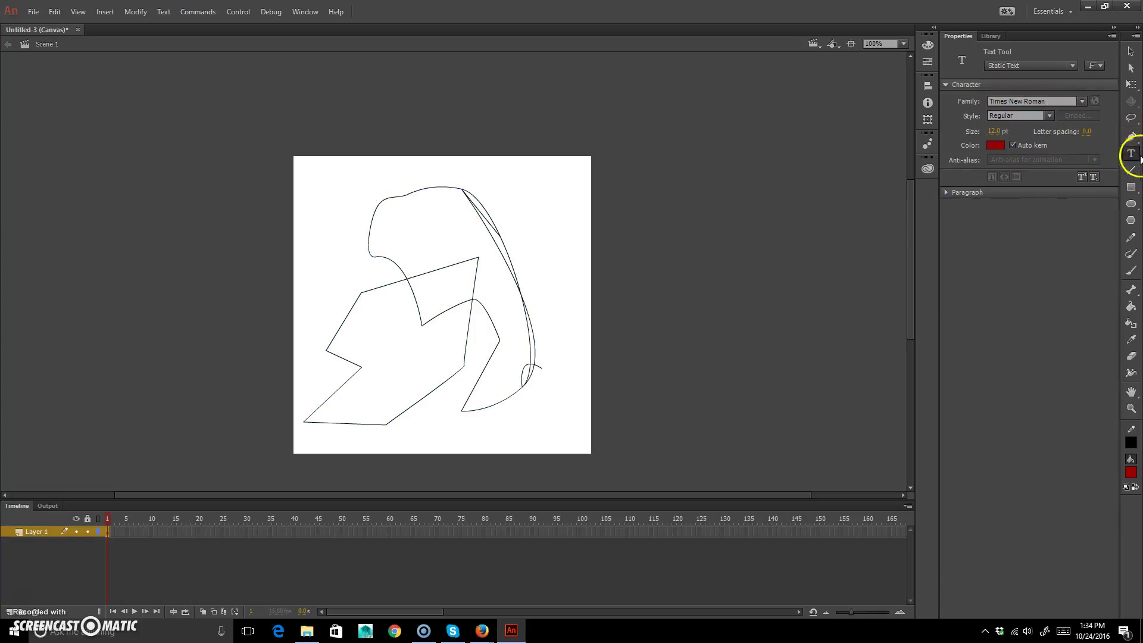
{"action": "left_click", "coordinate": [1133, 172]}
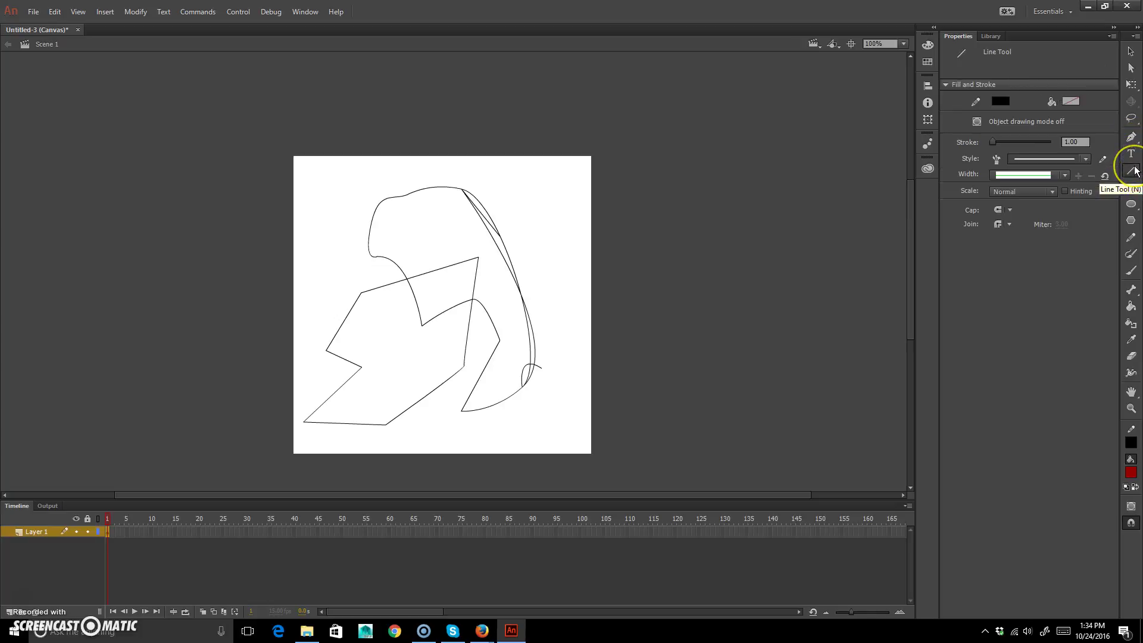
{"action": "mouse_move", "coordinate": [384, 377]}
{"action": "left_mouse_down"}
{"action": "mouse_move", "coordinate": [570, 206]}
{"action": "mouse_move", "coordinate": [564, 214]}
{"action": "left_mouse_up"}
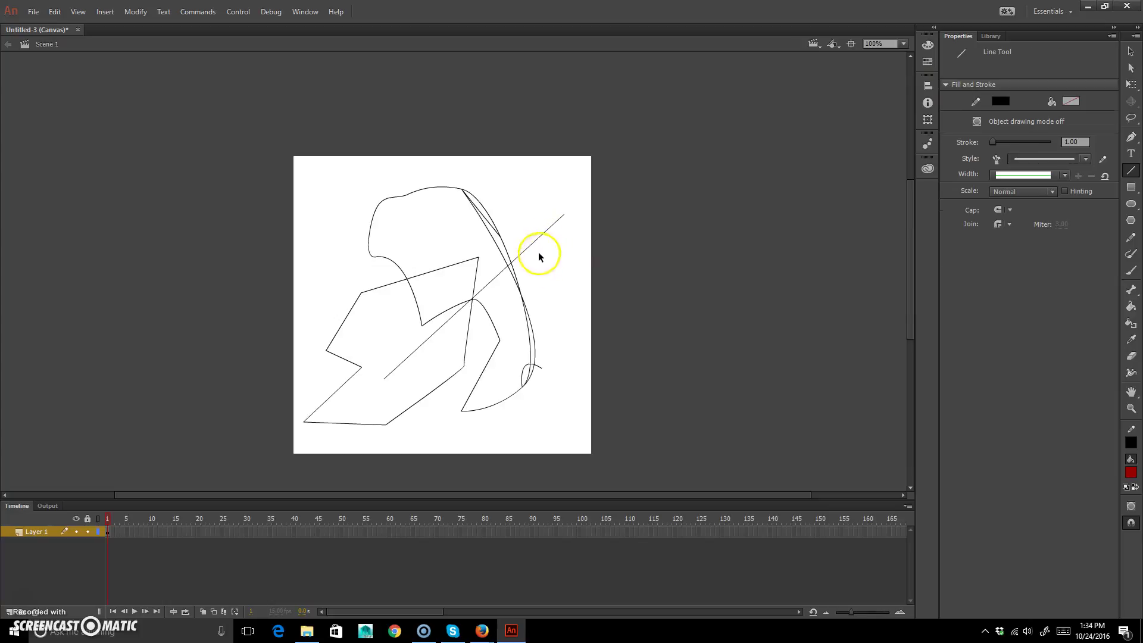
{"action": "key", "text": "v"}
{"action": "left_click_drag", "start_coordinate": [497, 284], "coordinate": [447, 240]}
{"action": "left_click_drag", "start_coordinate": [538, 237], "coordinate": [530, 212]}
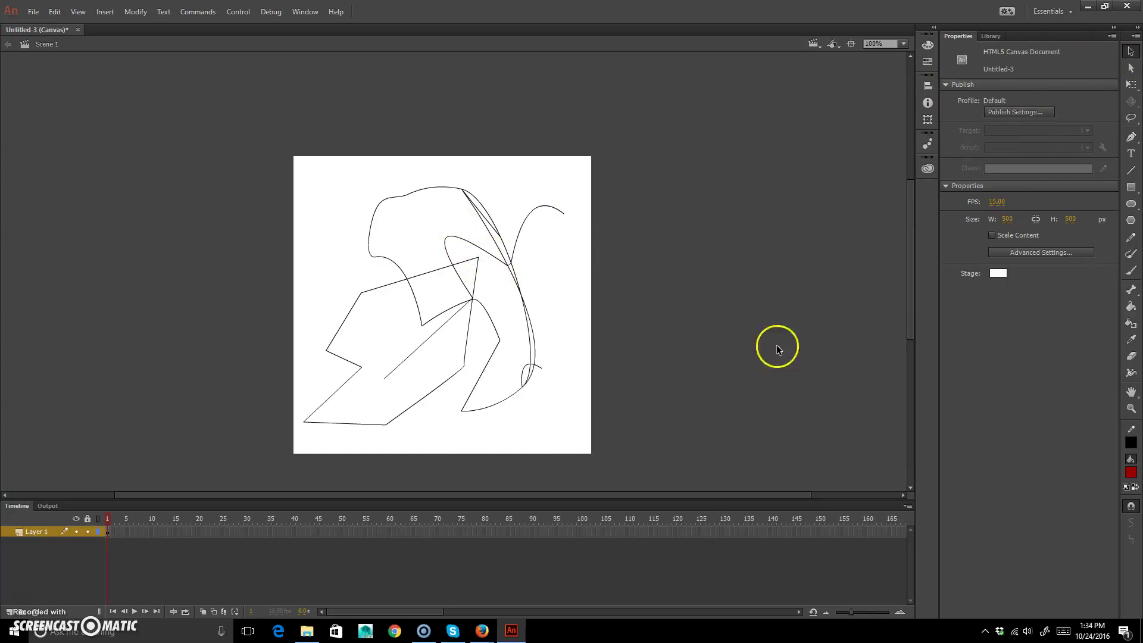
- Try a dark red rectangle primitive about 180 by 175 px over the outlines, delete it, and return to the Rectangle tool
{"action": "left_click", "coordinate": [1133, 187]}
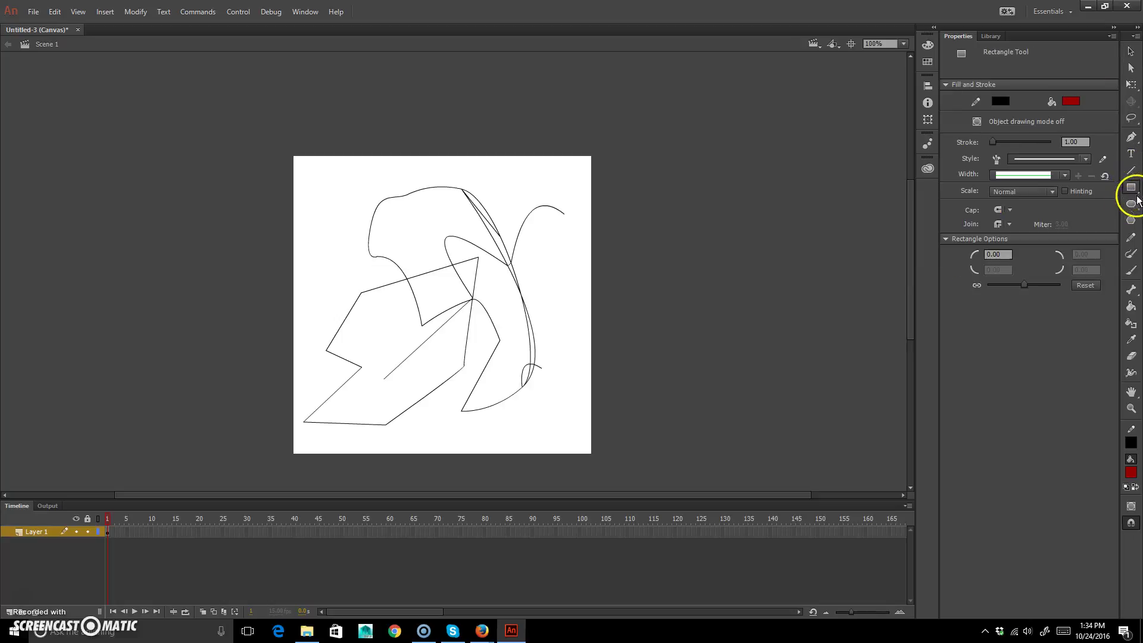
{"action": "left_click", "coordinate": [1133, 190]}
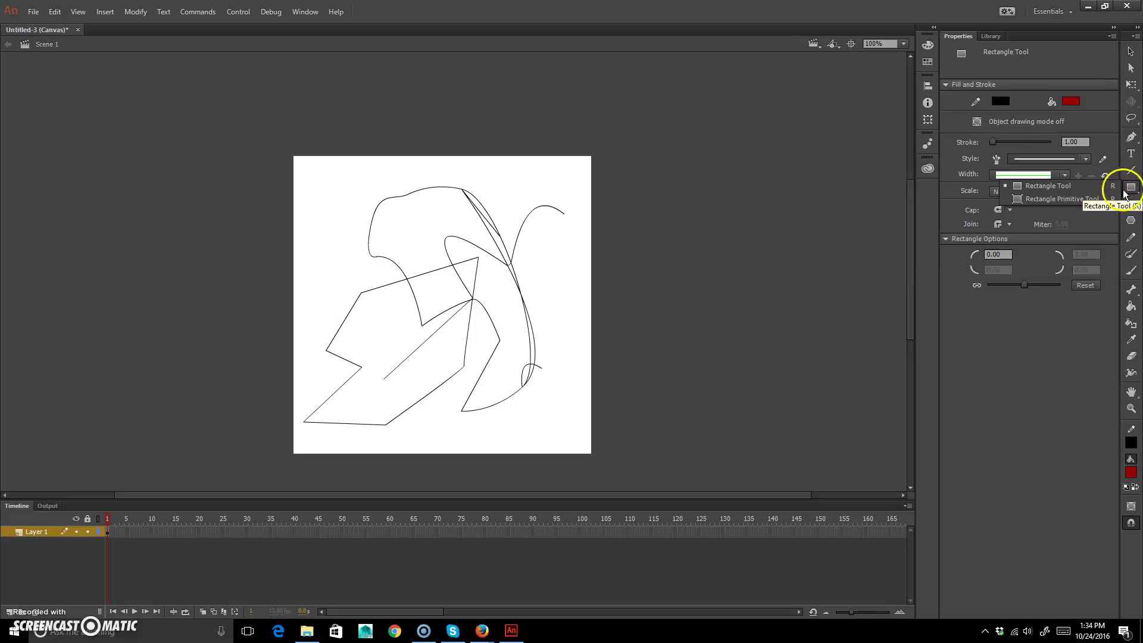
{"action": "left_click", "coordinate": [1082, 200]}
{"action": "left_click_drag", "start_coordinate": [415, 403], "coordinate": [523, 299]}
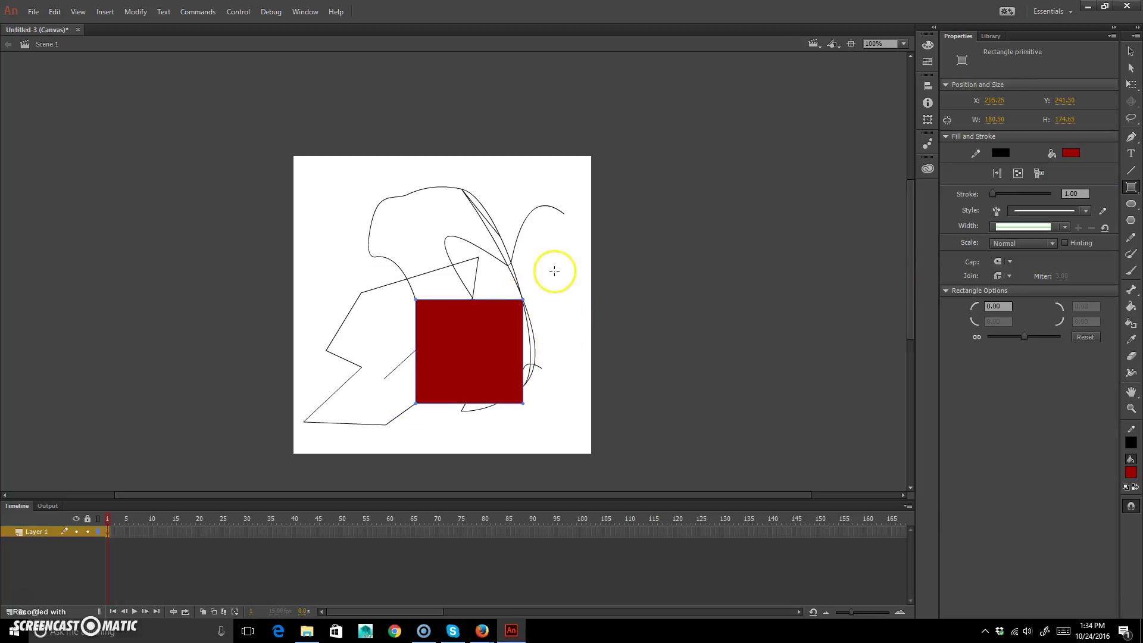
{"action": "left_click", "coordinate": [536, 359]}
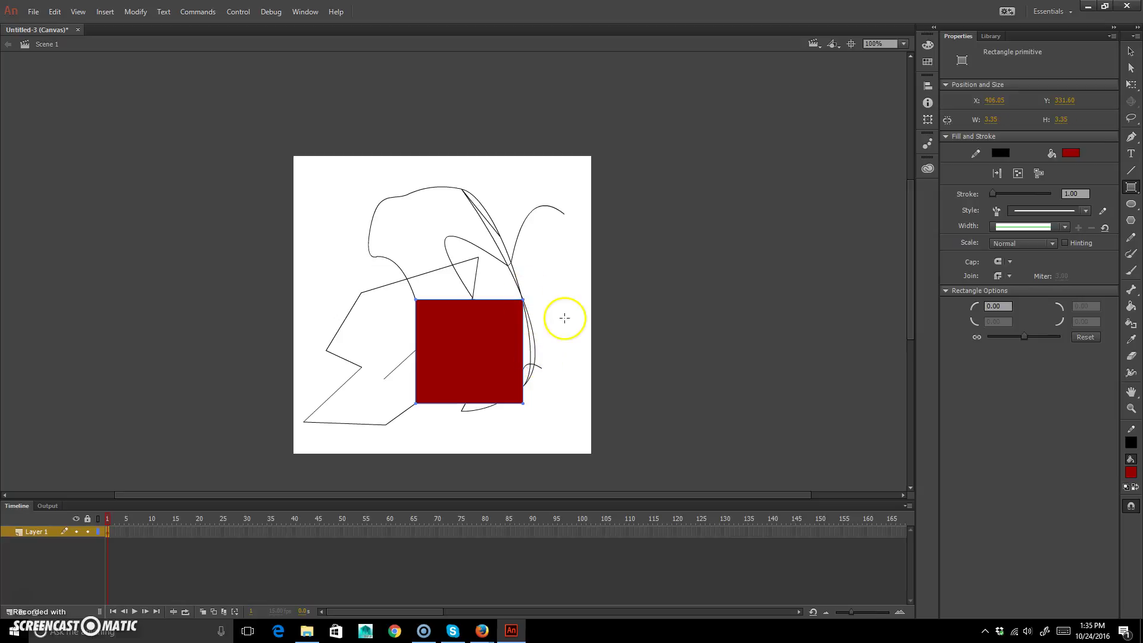
{"action": "key", "text": "Delete"}
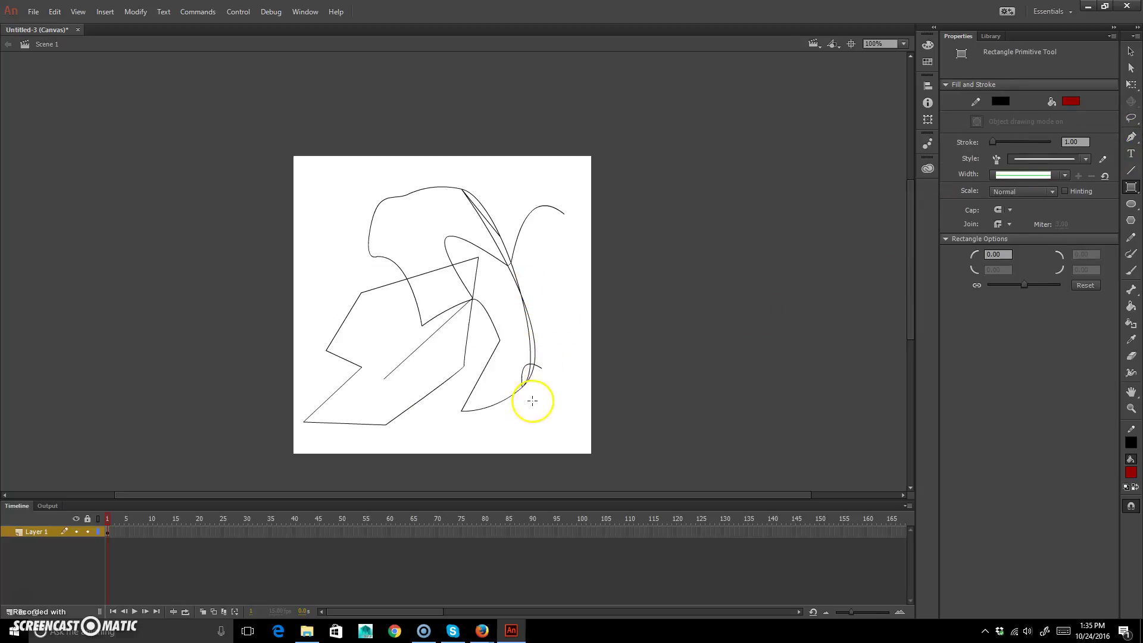
{"action": "left_click", "coordinate": [1130, 188]}
{"action": "left_click", "coordinate": [1066, 185]}
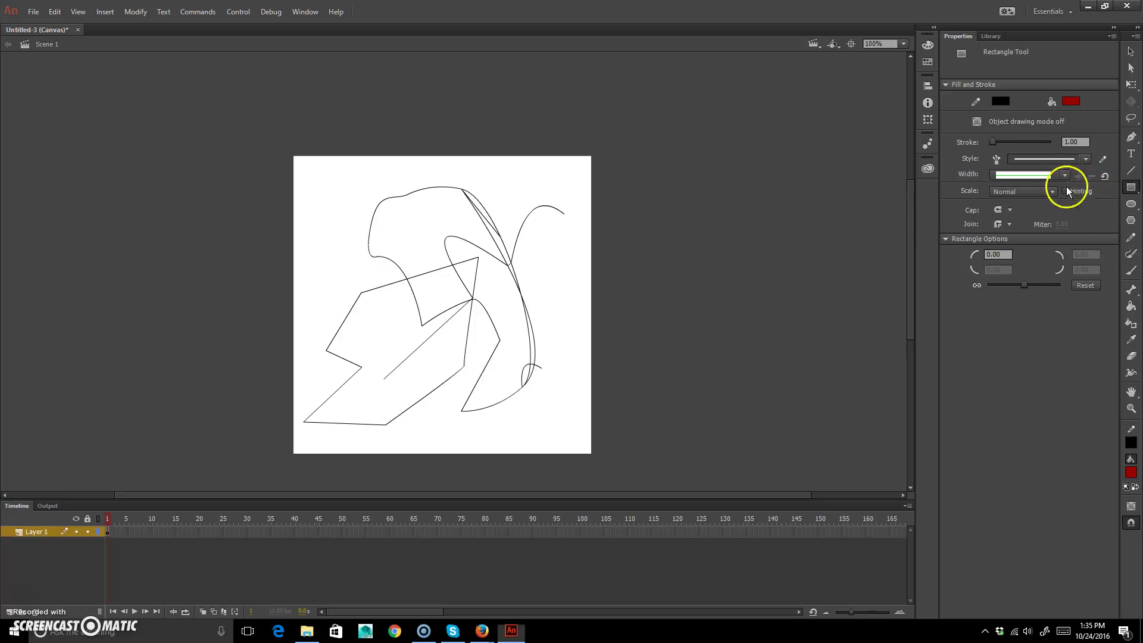
- Try drawing a dark red five-sided polygon with the PolyStar tool over the outlines' right side and undo it
{"action": "left_click", "coordinate": [1134, 204]}
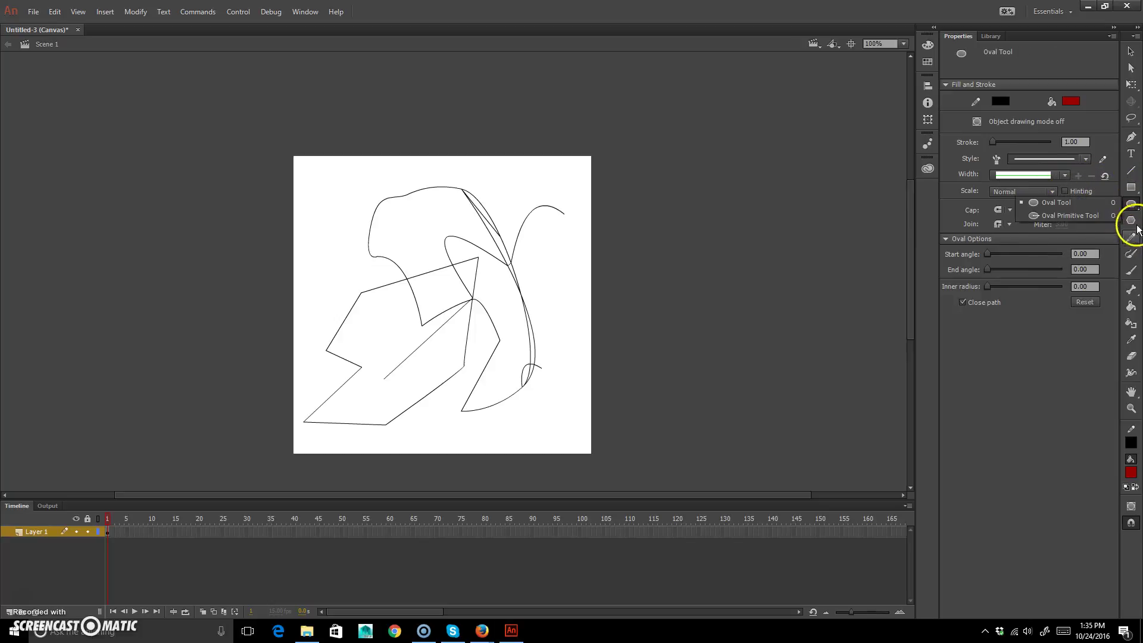
{"action": "left_click", "coordinate": [1131, 221]}
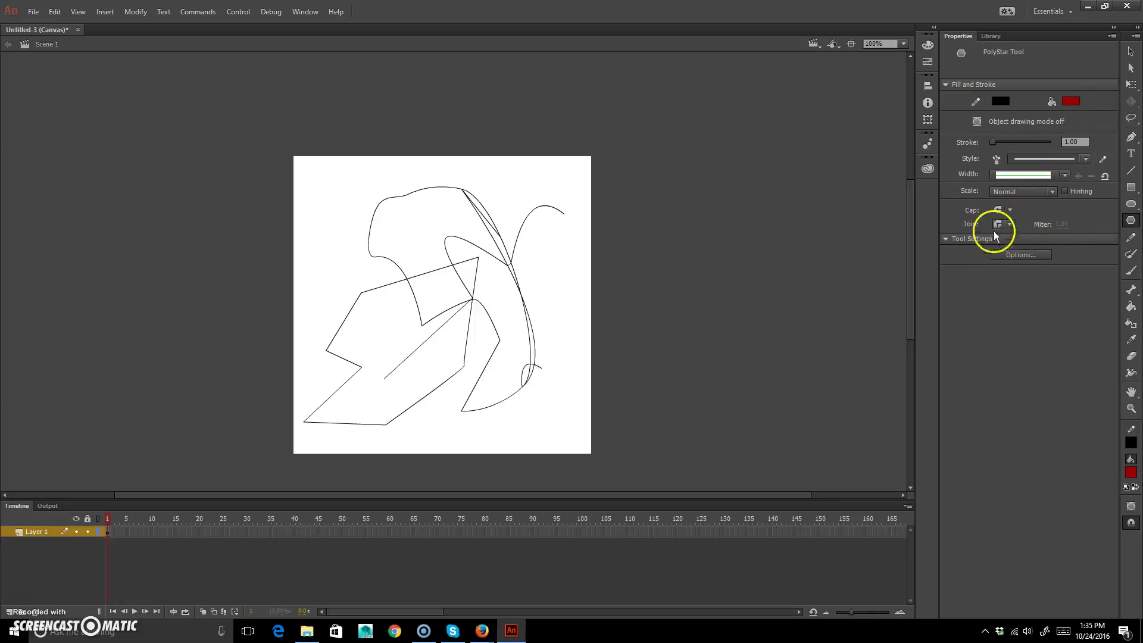
{"action": "left_click", "coordinate": [1026, 254]}
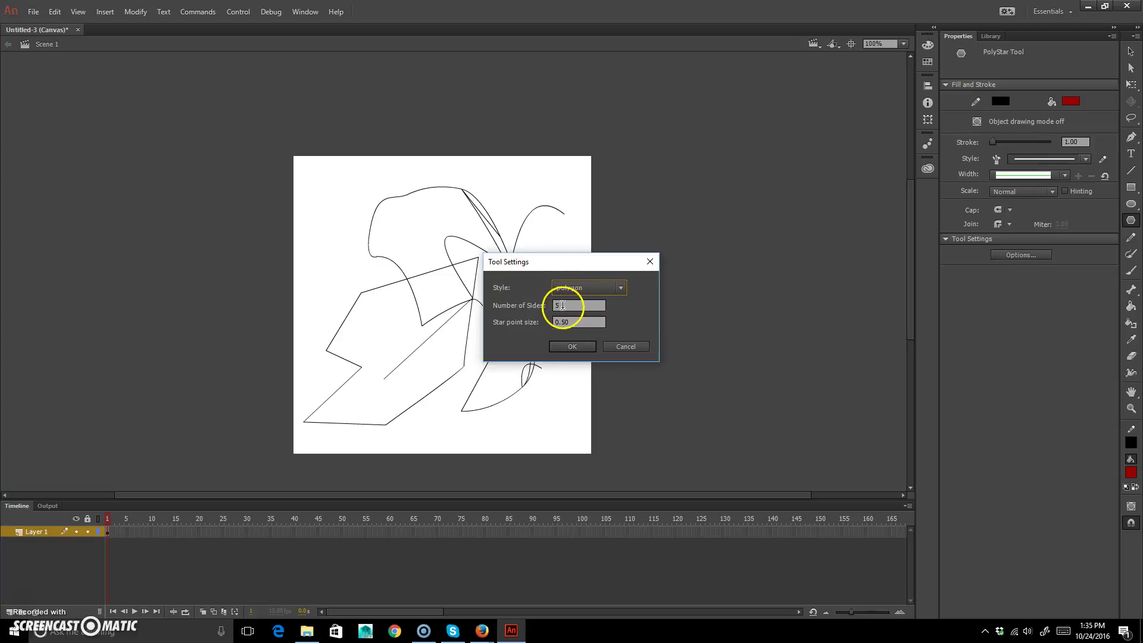
{"action": "left_click", "coordinate": [625, 345]}
{"action": "left_click_drag", "start_coordinate": [499, 280], "coordinate": [550, 343]}
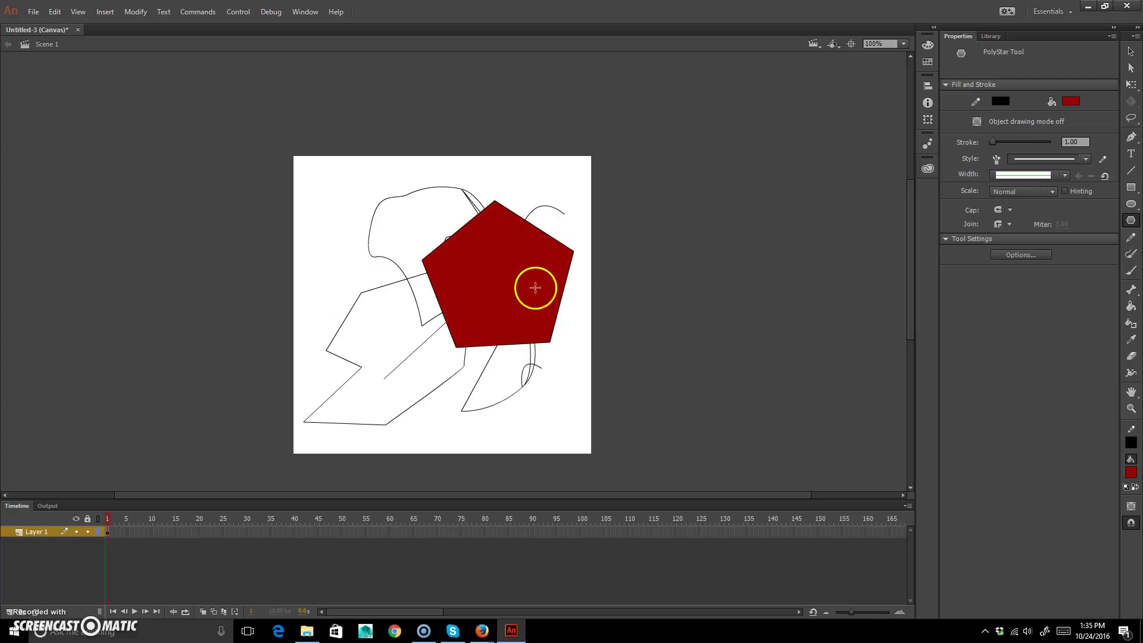
{"action": "key", "text": "ctrl+z"}
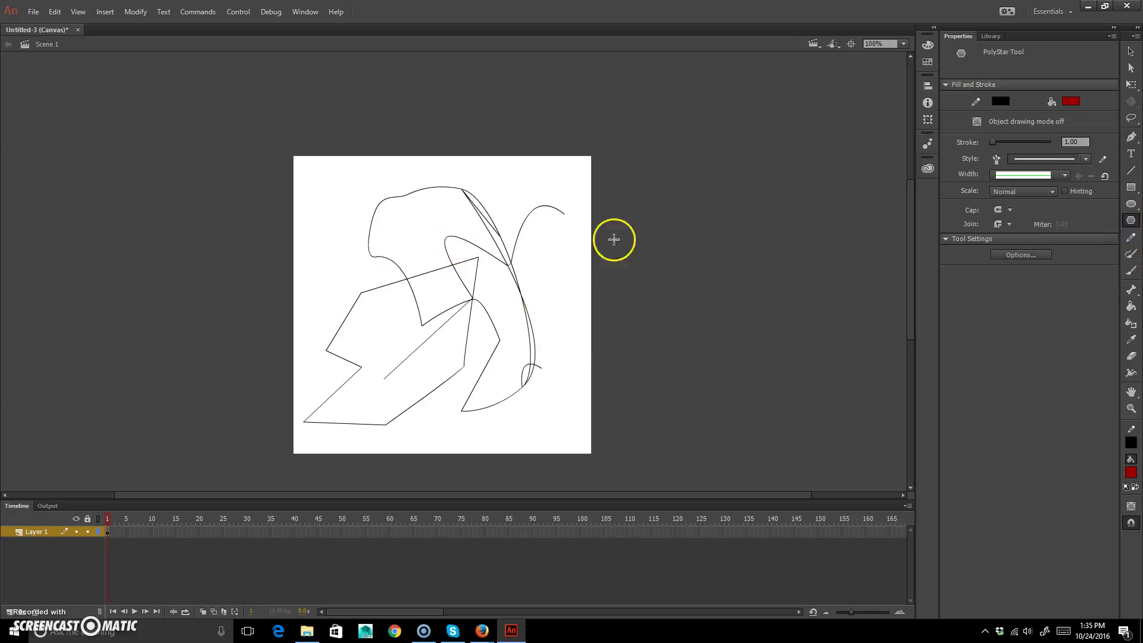
- Select all the pen outlines on the stage and delete them
{"action": "left_click", "coordinate": [1130, 51]}
{"action": "left_click_drag", "start_coordinate": [639, 156], "coordinate": [243, 486]}
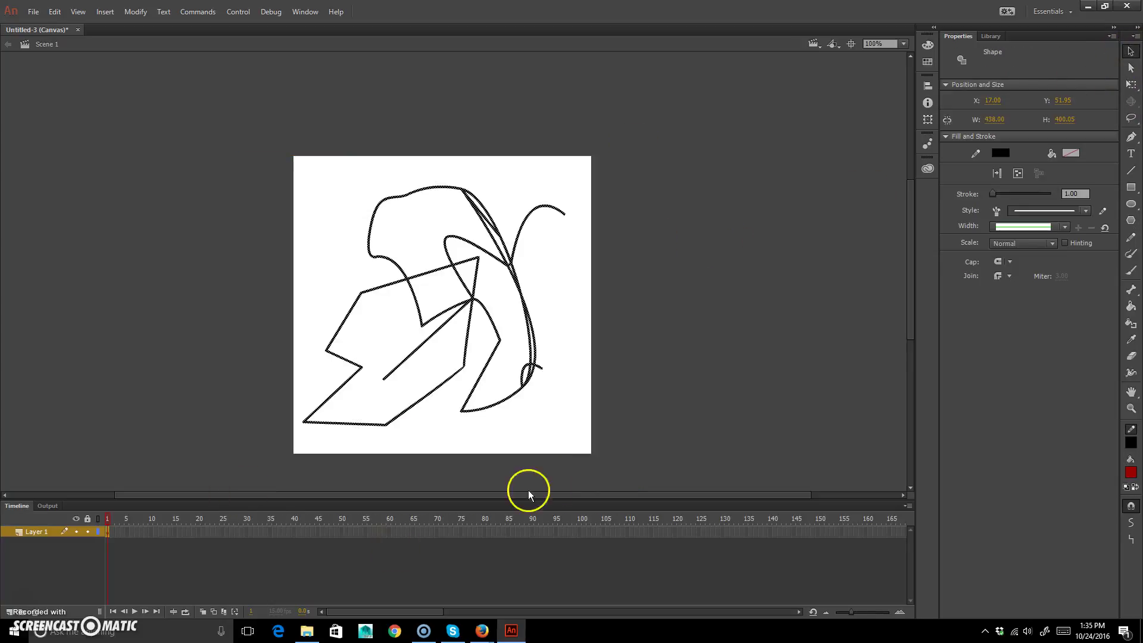
{"action": "key", "text": "Delete"}
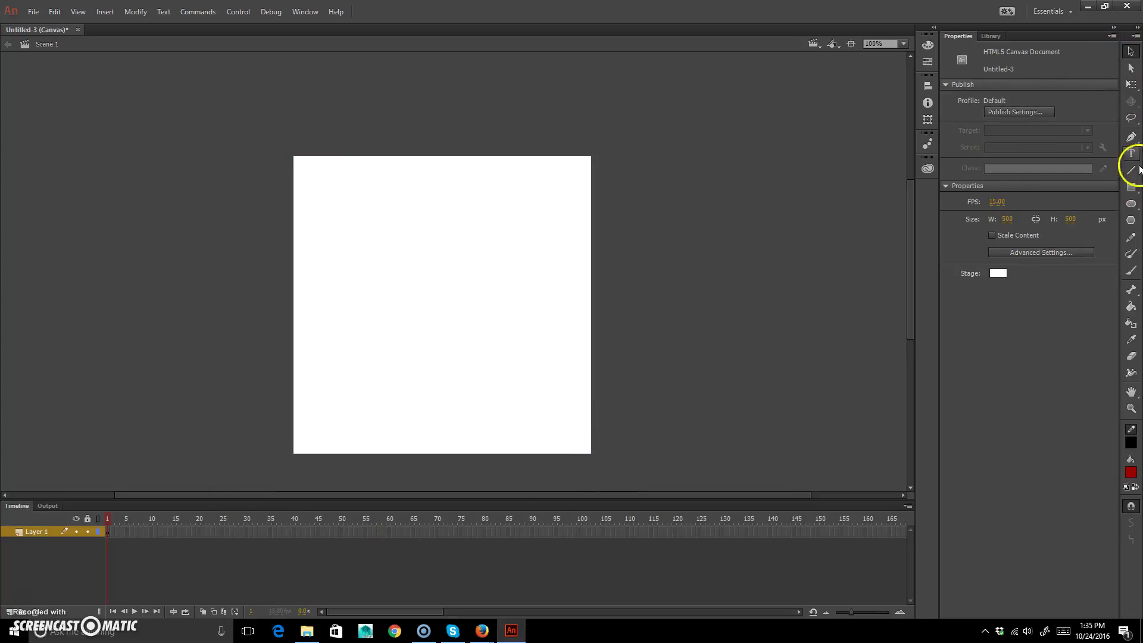
- Draw a thin, winding black curve with the Pencil tool and display its anchor points with the Subselection tool
{"action": "left_click", "coordinate": [1130, 238]}
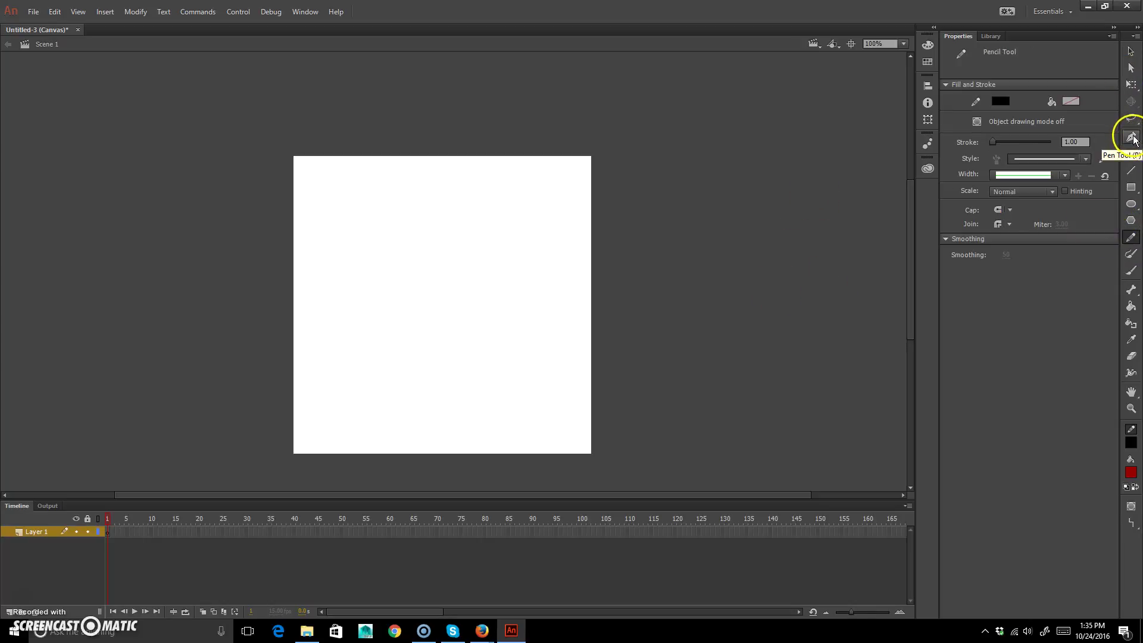
{"action": "mouse_move", "coordinate": [350, 364]}
{"action": "left_mouse_down"}
{"action": "mouse_move", "coordinate": [332, 265]}
{"action": "mouse_move", "coordinate": [451, 214]}
{"action": "mouse_move", "coordinate": [523, 336]}
{"action": "mouse_move", "coordinate": [395, 390]}
{"action": "mouse_move", "coordinate": [549, 272]}
{"action": "left_mouse_up"}
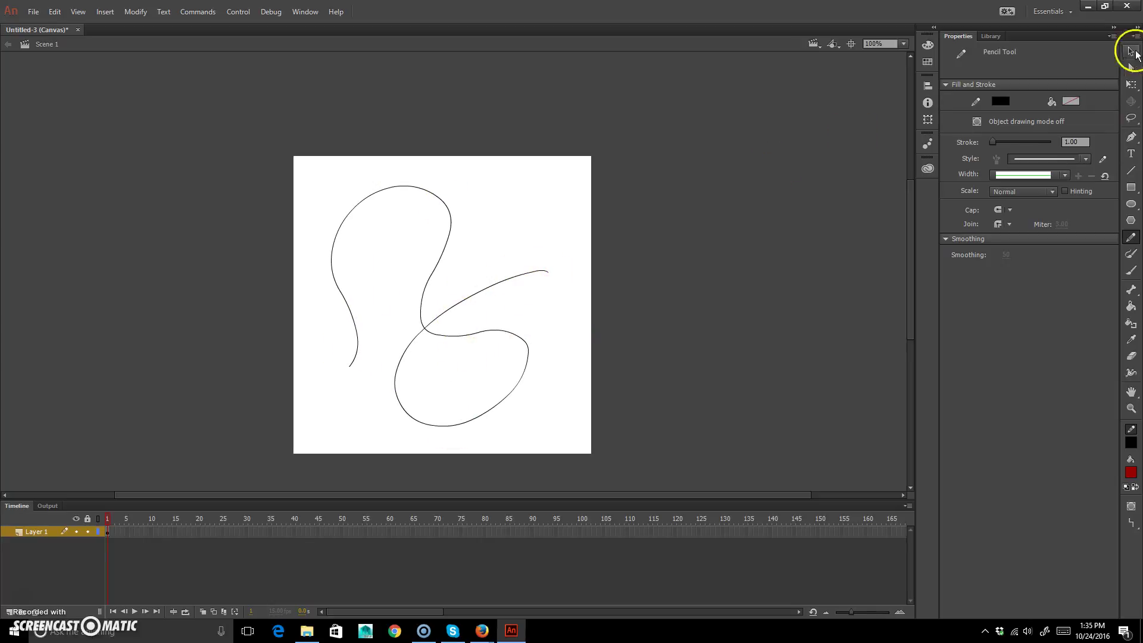
{"action": "left_click", "coordinate": [1131, 67]}
{"action": "left_click_drag", "start_coordinate": [541, 220], "coordinate": [316, 434]}
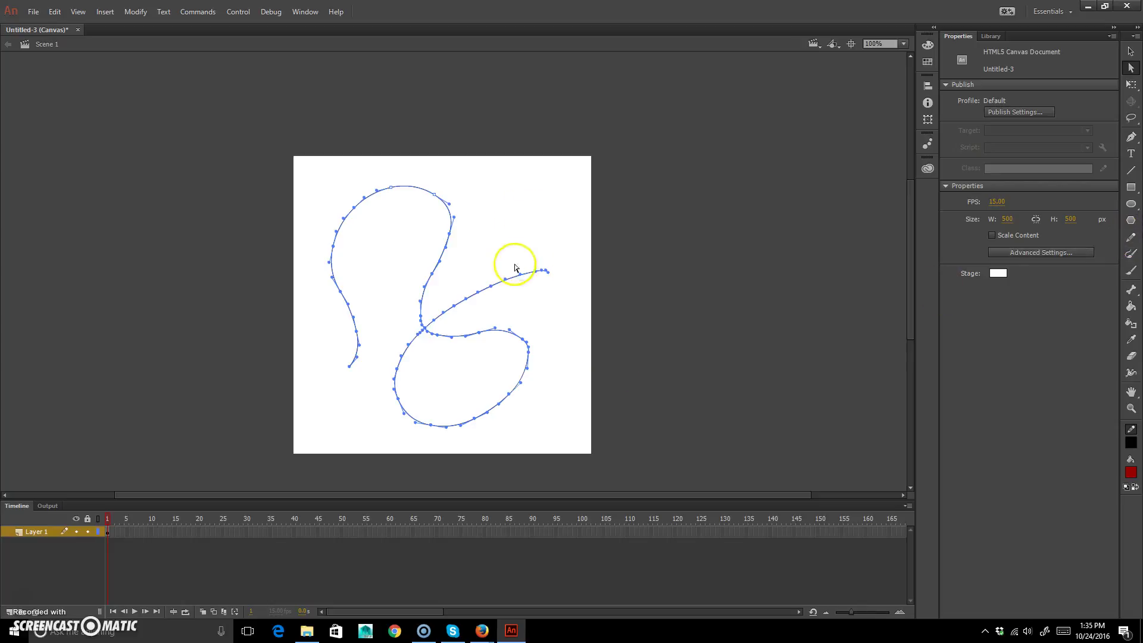
- Set the Pencil stroke to 62.30 and draw a thick wavy black line down the stage's right side
{"action": "left_click", "coordinate": [1131, 237]}
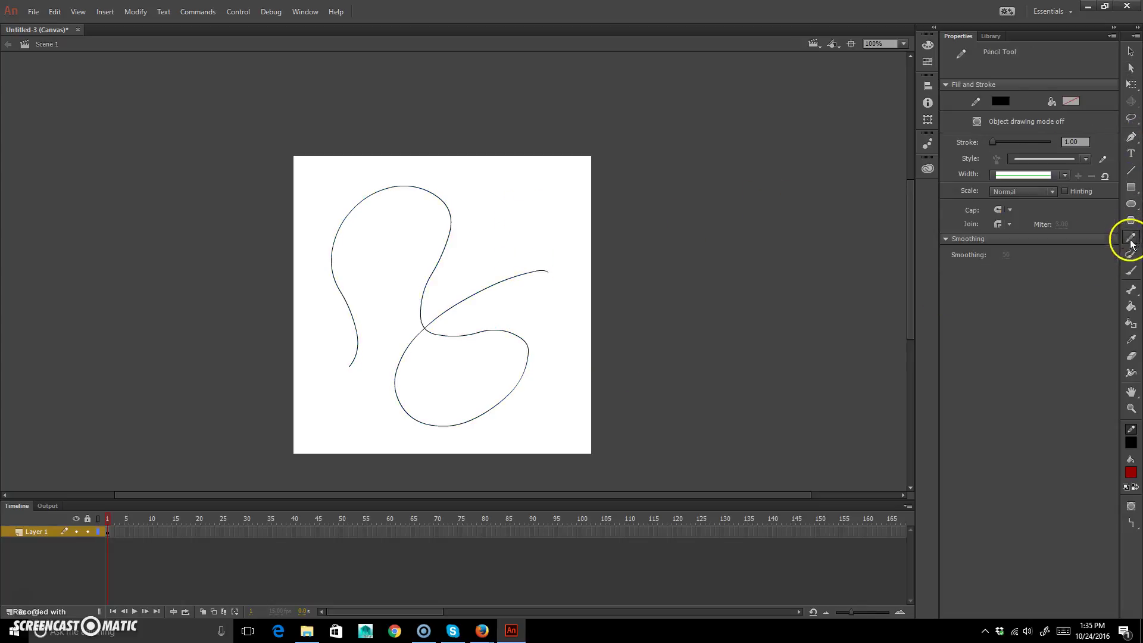
{"action": "left_click", "coordinate": [1002, 142]}
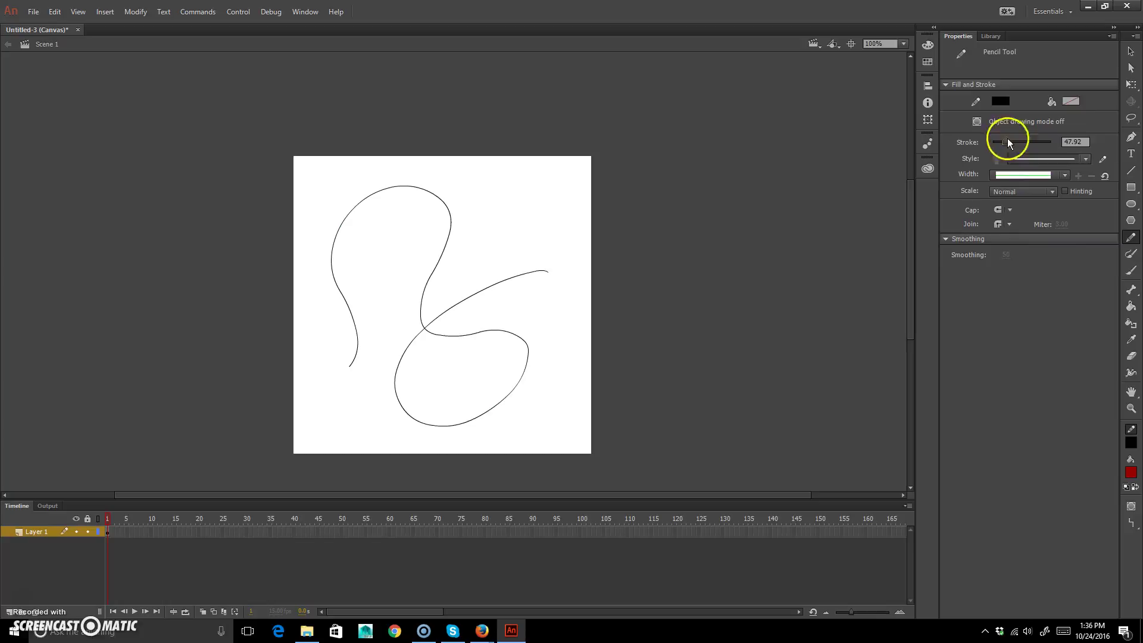
{"action": "left_click_drag", "start_coordinate": [1009, 143], "coordinate": [1012, 143]}
{"action": "mouse_move", "coordinate": [519, 200]}
{"action": "left_mouse_down"}
{"action": "mouse_move", "coordinate": [528, 368]}
{"action": "mouse_move", "coordinate": [518, 332]}
{"action": "left_mouse_up"}
- Reshape the thick black line by moving its upper anchor points with the Subselection tool
{"action": "left_click", "coordinate": [1131, 68]}
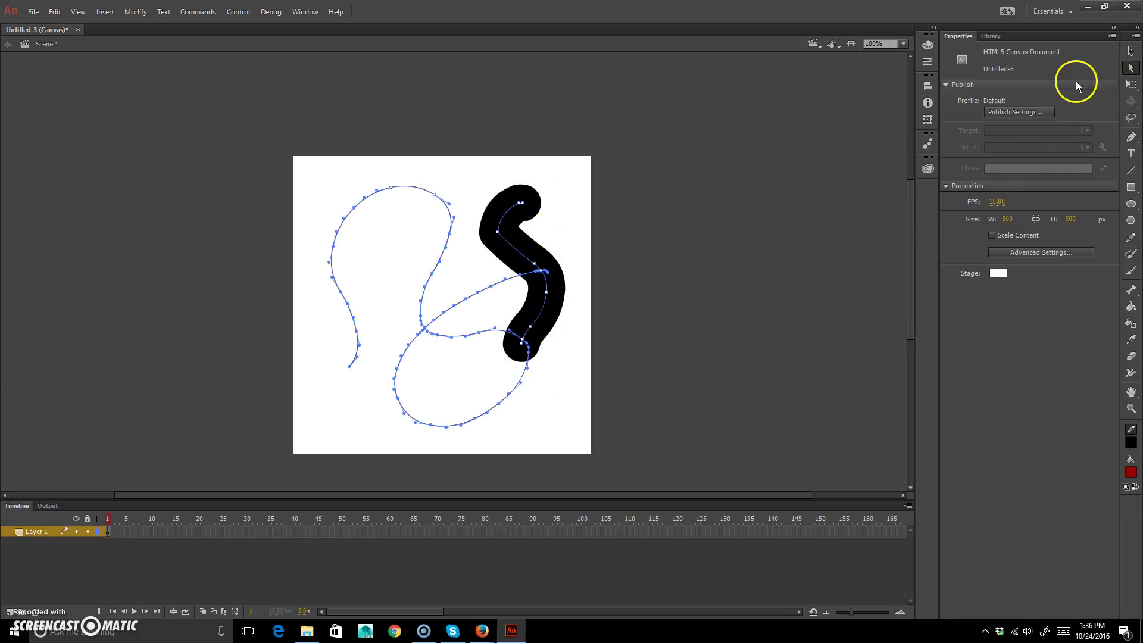
{"action": "mouse_move", "coordinate": [522, 204]}
{"action": "left_mouse_down"}
{"action": "mouse_move", "coordinate": [518, 216]}
{"action": "mouse_move", "coordinate": [556, 176]}
{"action": "mouse_move", "coordinate": [473, 198]}
{"action": "left_mouse_up"}
{"action": "mouse_move", "coordinate": [500, 239]}
{"action": "left_mouse_down"}
{"action": "mouse_move", "coordinate": [523, 225]}
{"action": "mouse_move", "coordinate": [548, 245]}
{"action": "mouse_move", "coordinate": [557, 236]}
{"action": "mouse_move", "coordinate": [523, 332]}
{"action": "mouse_move", "coordinate": [503, 276]}
{"action": "mouse_move", "coordinate": [552, 277]}
{"action": "left_mouse_up"}
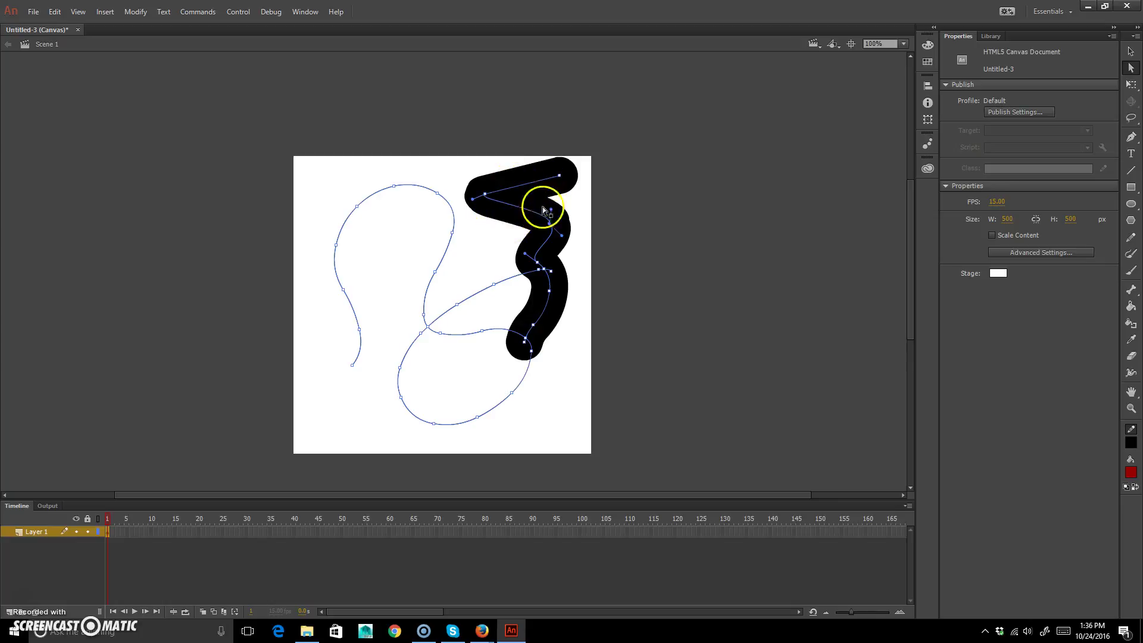
- Try a dark red square with the thick black stroke over the curves, and delete everything on the stage
{"action": "left_click", "coordinate": [1131, 187]}
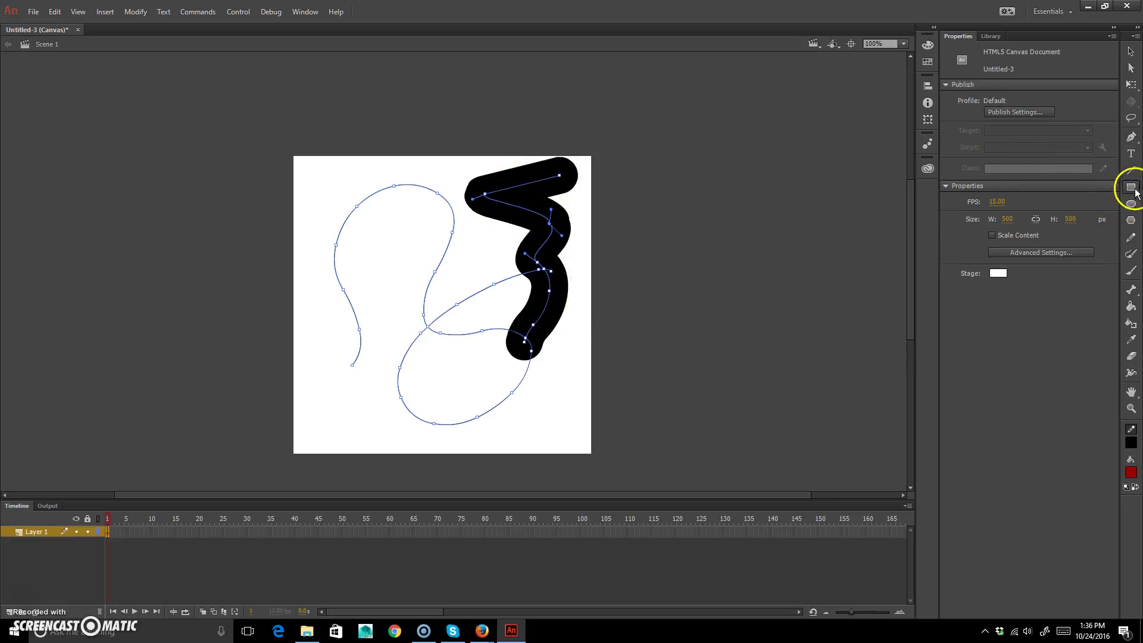
{"action": "left_click_drag", "start_coordinate": [349, 414], "coordinate": [478, 284]}
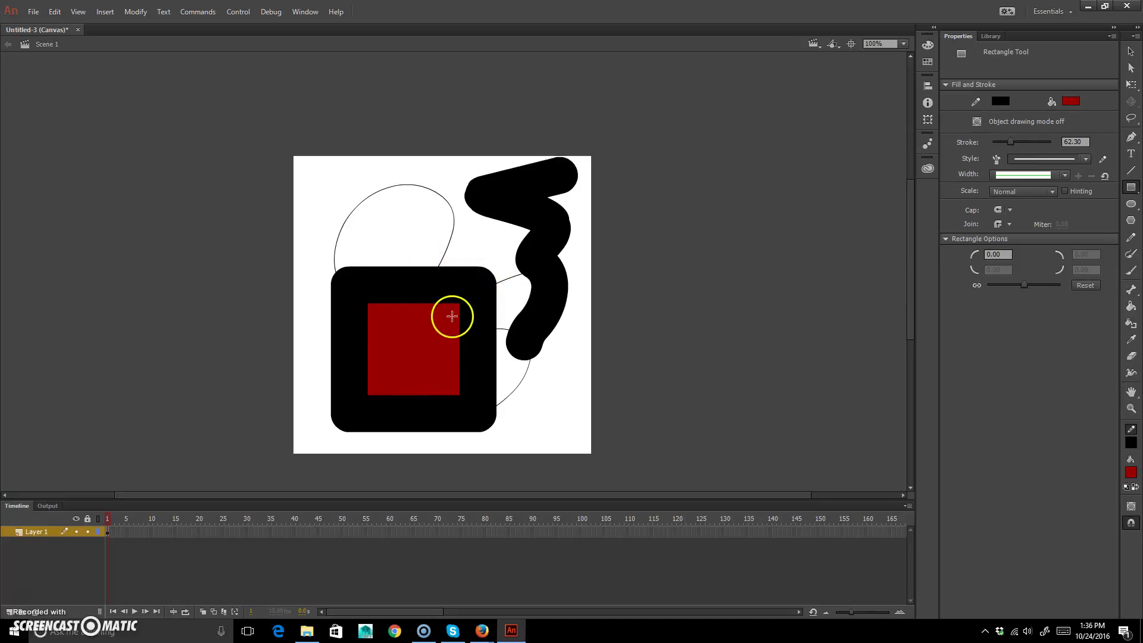
{"action": "key", "text": "v"}
{"action": "left_click_drag", "start_coordinate": [653, 90], "coordinate": [292, 447]}
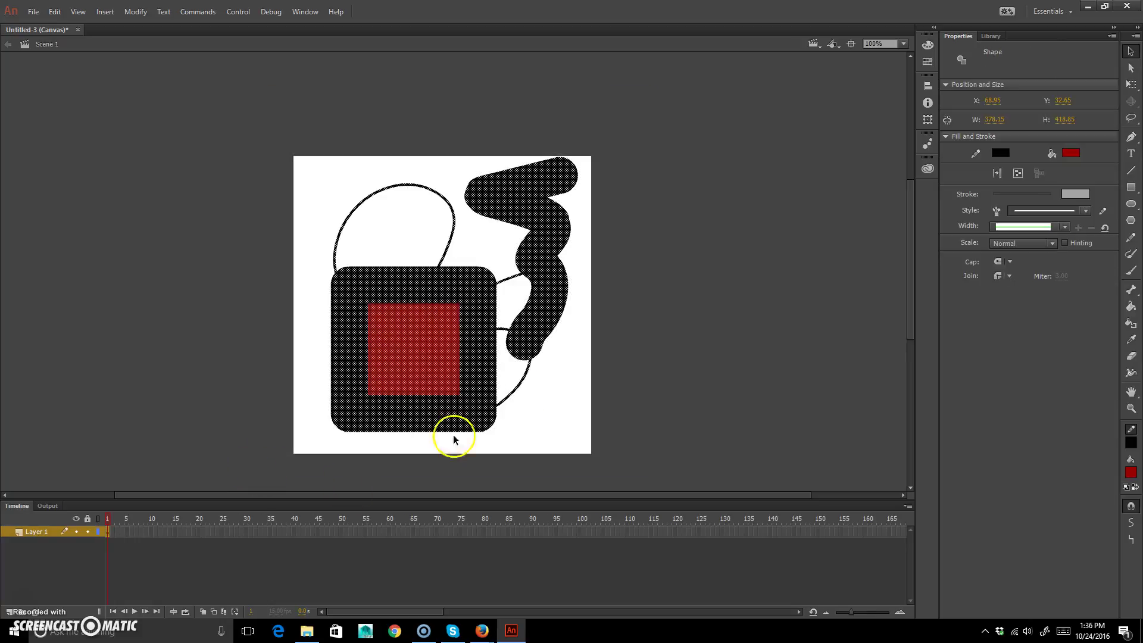
{"action": "key", "text": "Delete"}
- Try a freehand stroke across the stage with the Paint Brush tool and undo it
{"action": "left_click", "coordinate": [1131, 237]}
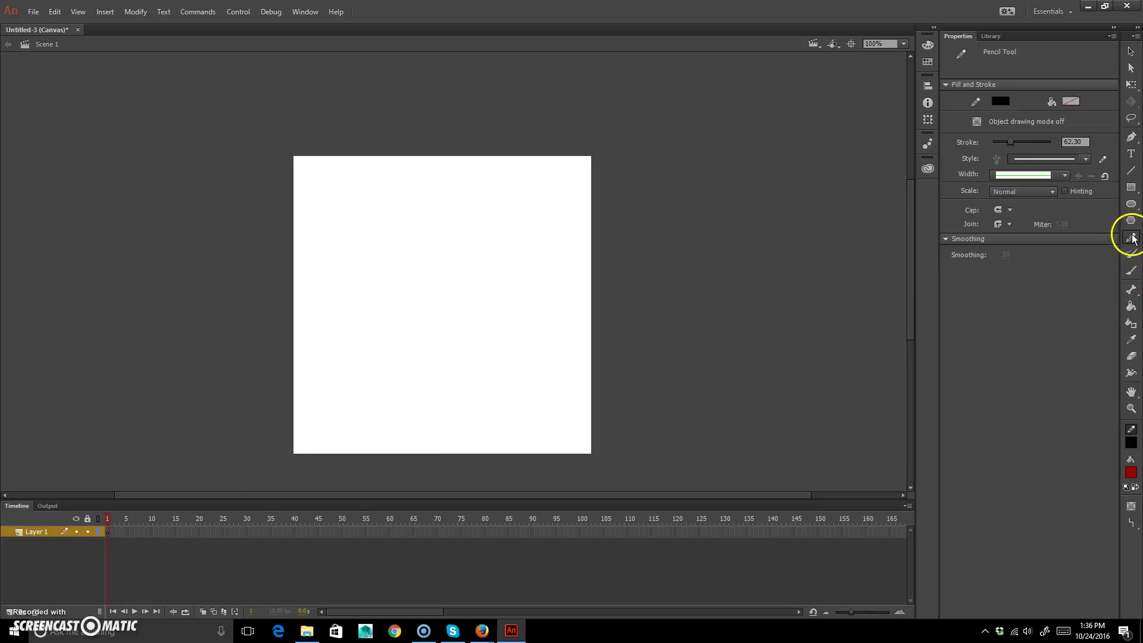
{"action": "left_click", "coordinate": [1130, 256]}
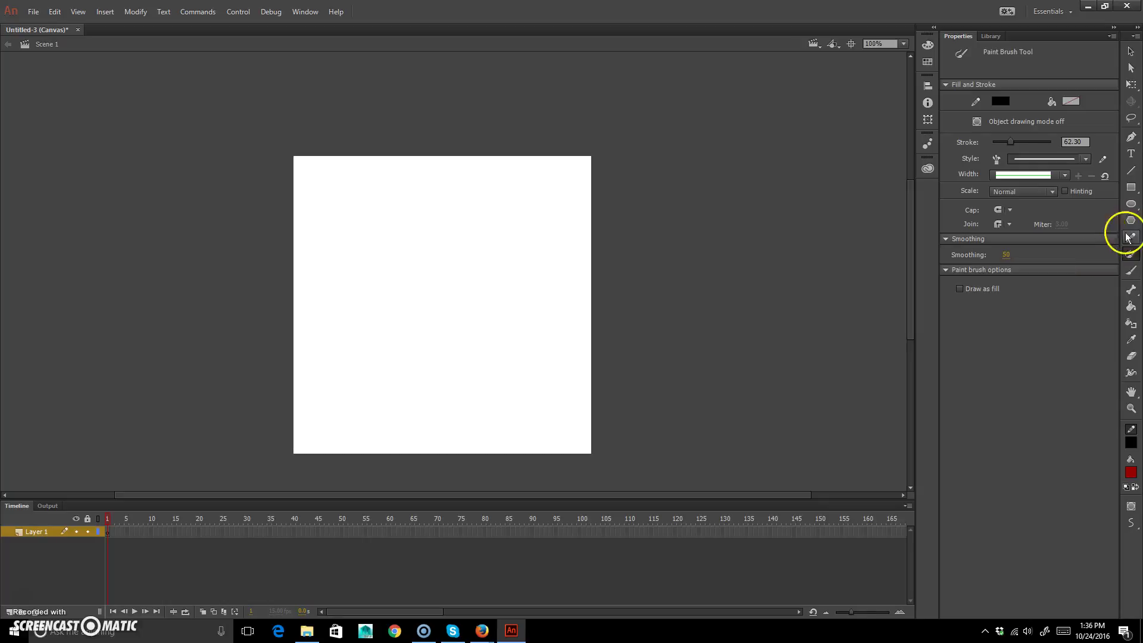
{"action": "mouse_move", "coordinate": [327, 389]}
{"action": "left_mouse_down"}
{"action": "mouse_move", "coordinate": [360, 268]}
{"action": "mouse_move", "coordinate": [429, 355]}
{"action": "mouse_move", "coordinate": [479, 354]}
{"action": "left_mouse_up"}
{"action": "key", "text": "ctrl+z"}
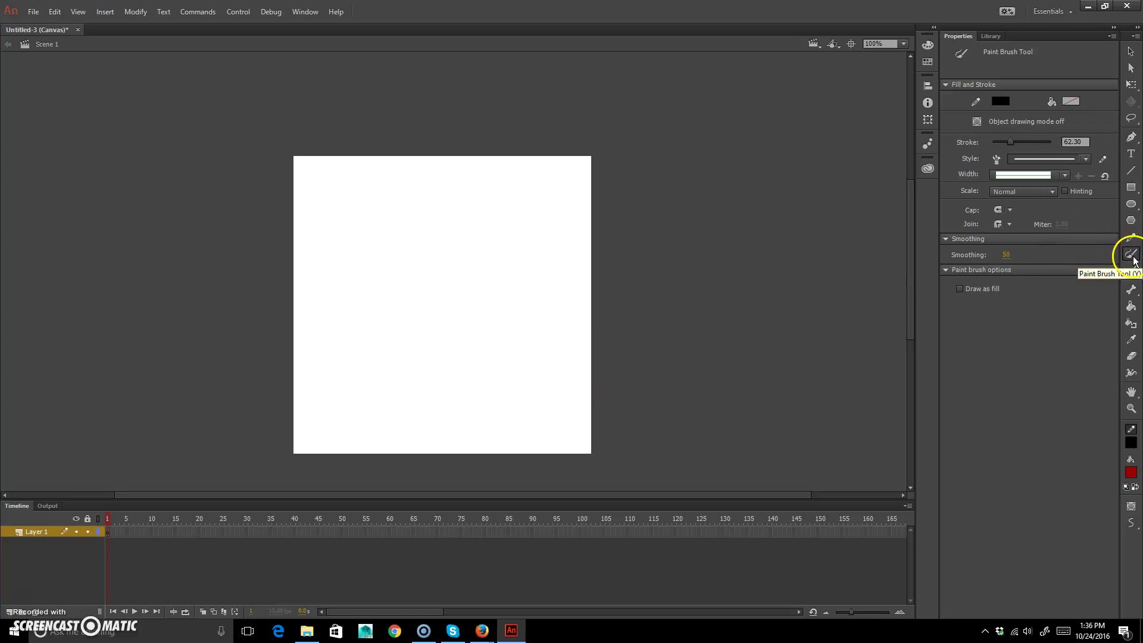
- Try two dark red freehand strokes with the Brush tool at size 1 and undo both
{"action": "left_click", "coordinate": [1131, 272]}
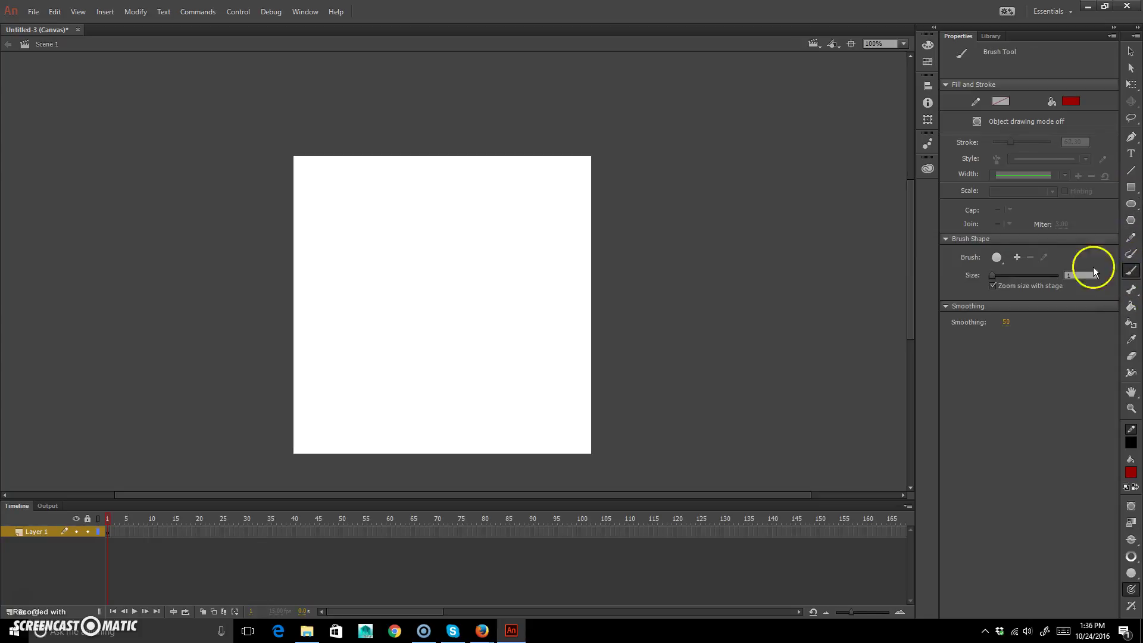
{"action": "mouse_move", "coordinate": [321, 391]}
{"action": "left_mouse_down"}
{"action": "mouse_move", "coordinate": [324, 301]}
{"action": "mouse_move", "coordinate": [411, 250]}
{"action": "mouse_move", "coordinate": [498, 238]}
{"action": "mouse_move", "coordinate": [545, 383]}
{"action": "left_mouse_up"}
{"action": "key", "text": "ctrl+z"}
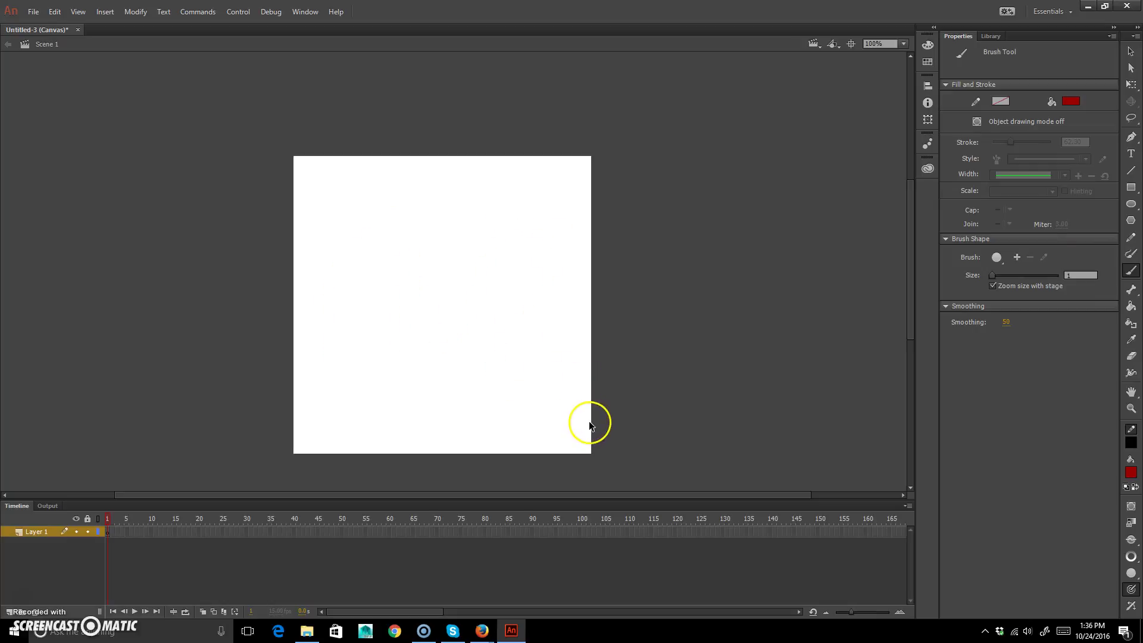
{"action": "mouse_move", "coordinate": [331, 387]}
{"action": "left_mouse_down"}
{"action": "mouse_move", "coordinate": [355, 305]}
{"action": "mouse_move", "coordinate": [493, 341]}
{"action": "left_mouse_up"}
{"action": "key", "text": "ctrl+z"}
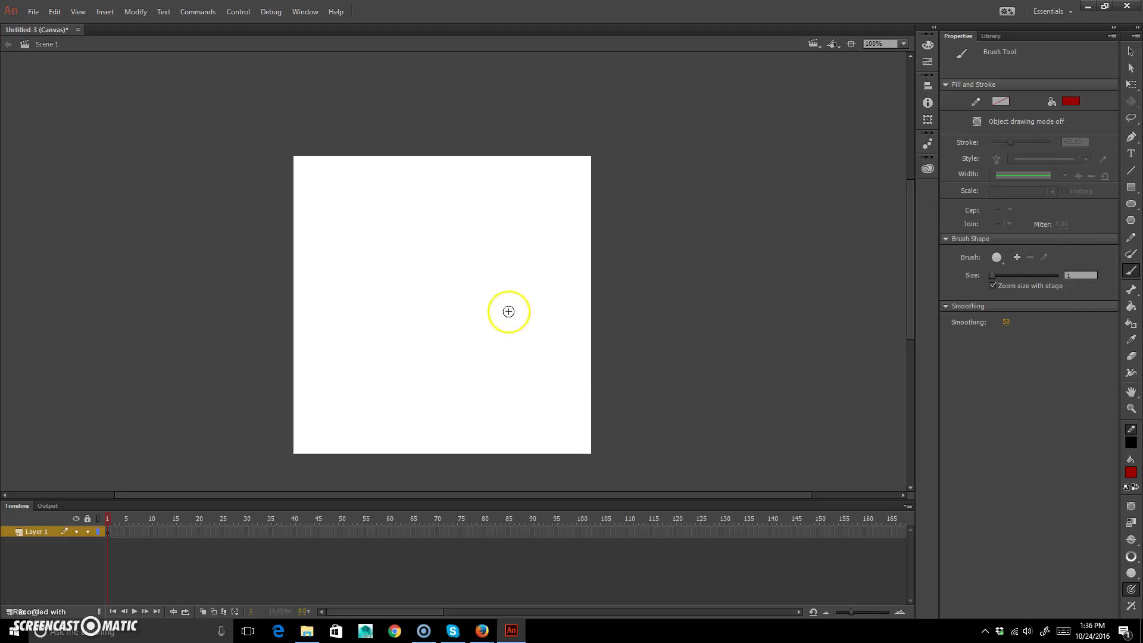
- Set the brush size to 11 and paint a long winding, looping dark red stroke across the stage
{"action": "left_click", "coordinate": [1132, 590]}
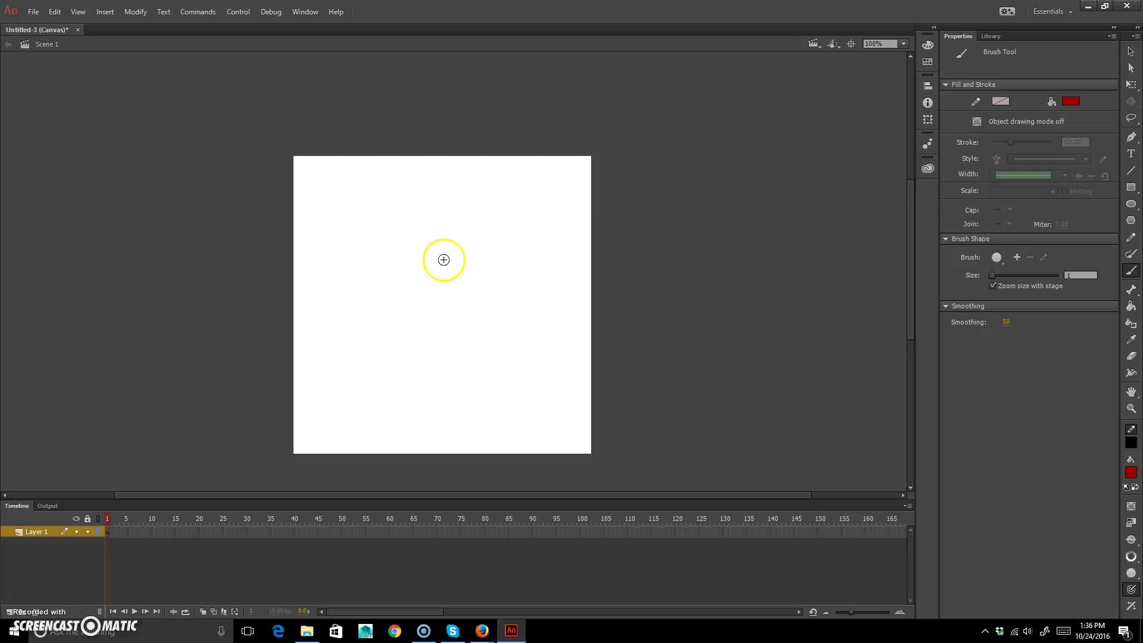
{"action": "left_click", "coordinate": [1134, 558]}
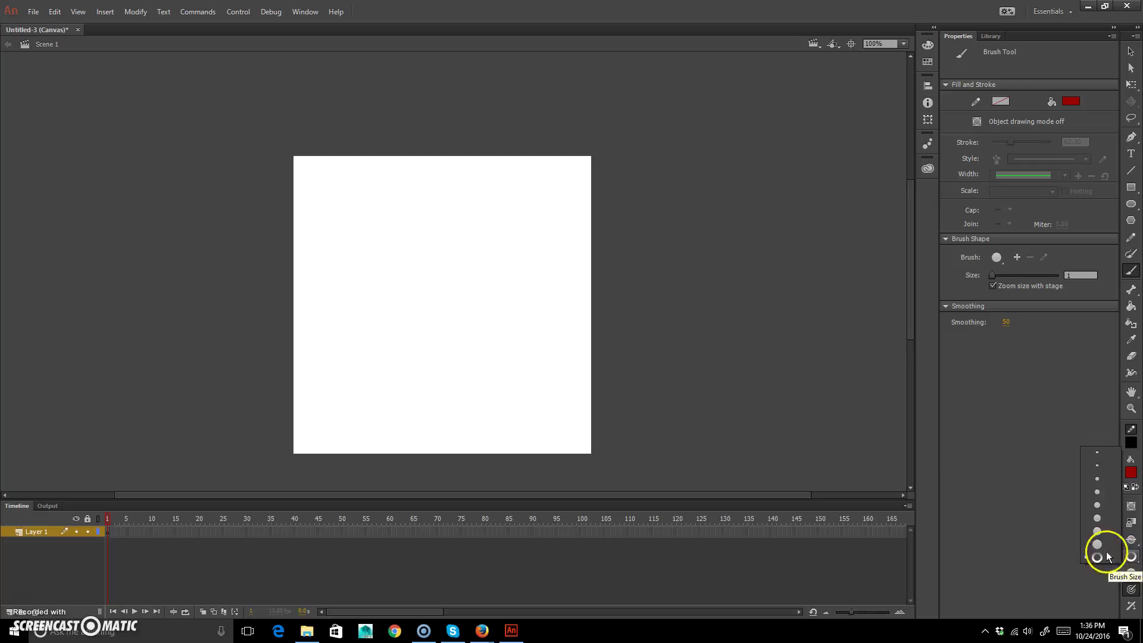
{"action": "left_click", "coordinate": [722, 28]}
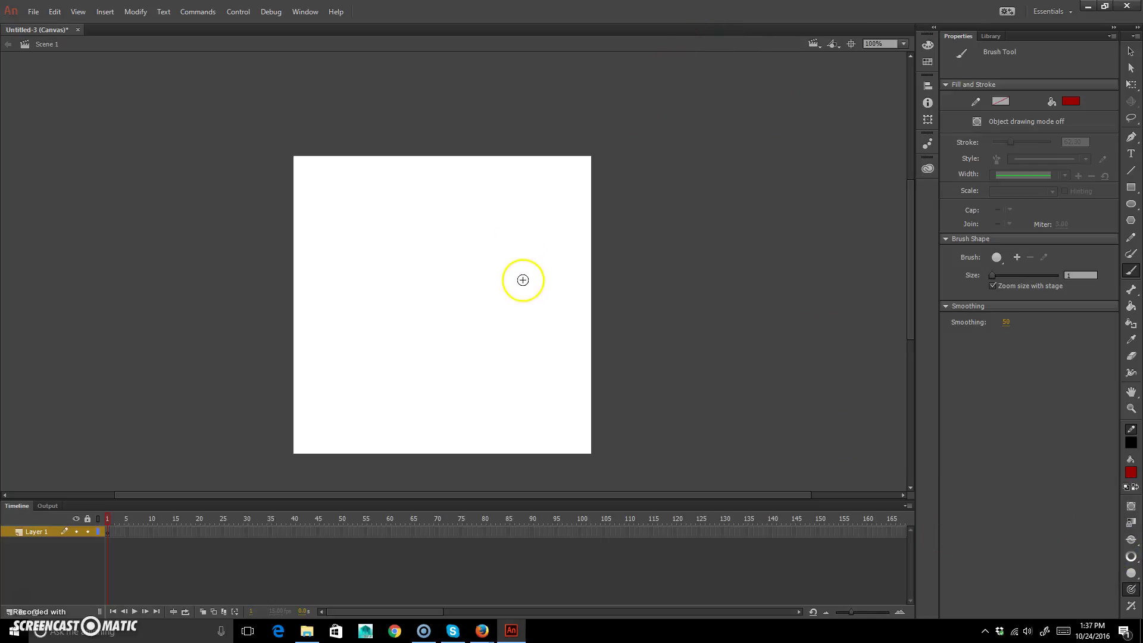
{"action": "left_click", "coordinate": [1132, 557]}
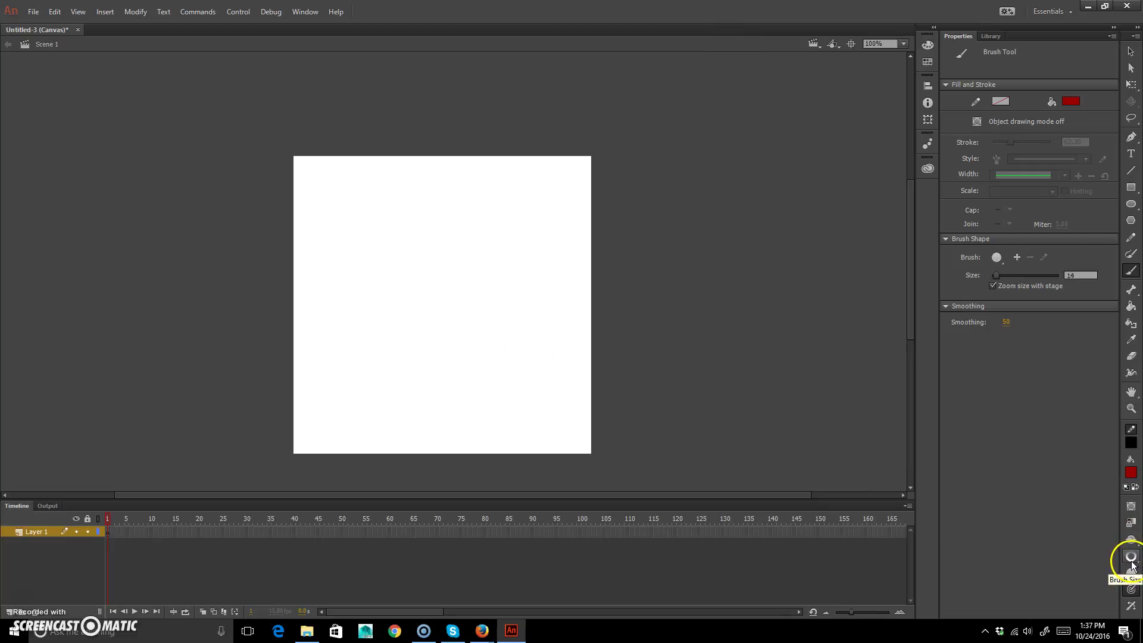
{"action": "mouse_move", "coordinate": [349, 351]}
{"action": "left_mouse_down"}
{"action": "mouse_move", "coordinate": [383, 214]}
{"action": "mouse_move", "coordinate": [522, 289]}
{"action": "mouse_move", "coordinate": [467, 373]}
{"action": "mouse_move", "coordinate": [398, 337]}
{"action": "mouse_move", "coordinate": [464, 320]}
{"action": "mouse_move", "coordinate": [523, 390]}
{"action": "mouse_move", "coordinate": [557, 340]}
{"action": "mouse_move", "coordinate": [563, 387]}
{"action": "mouse_move", "coordinate": [521, 432]}
{"action": "mouse_move", "coordinate": [387, 428]}
{"action": "left_mouse_up"}
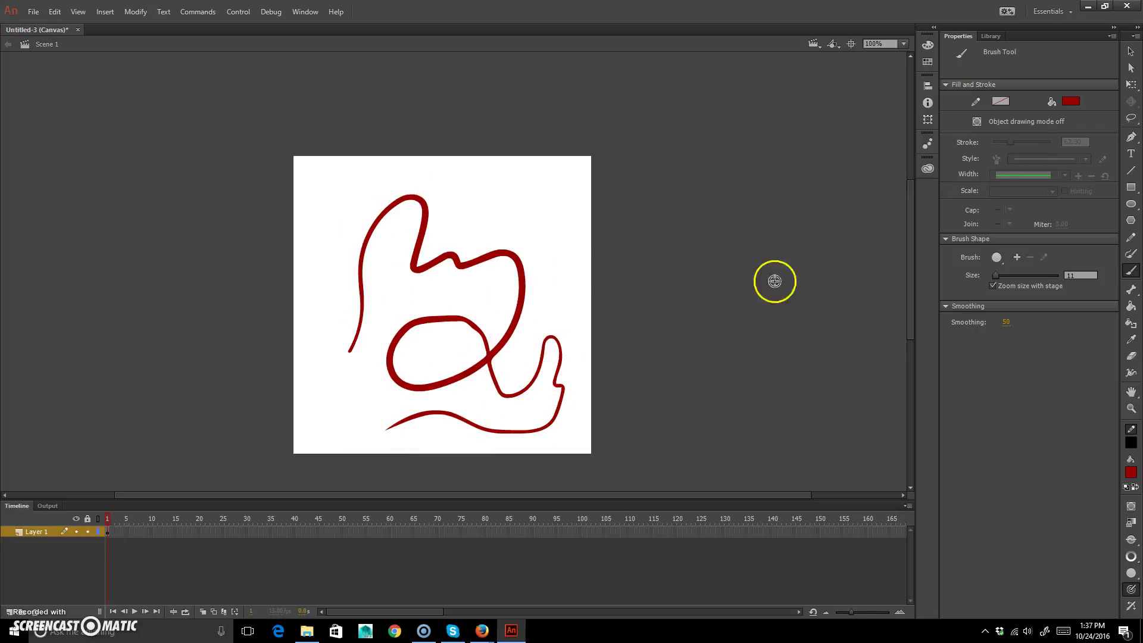
- Shift the red brush stroke toward the lower left and pull its right-hand bend outward into a thick wedge with the Subselection tool
{"action": "left_click", "coordinate": [1131, 67]}
{"action": "mouse_move", "coordinate": [281, 189]}
{"action": "left_mouse_down"}
{"action": "mouse_move", "coordinate": [624, 390]}
{"action": "mouse_move", "coordinate": [633, 452]}
{"action": "left_mouse_up"}
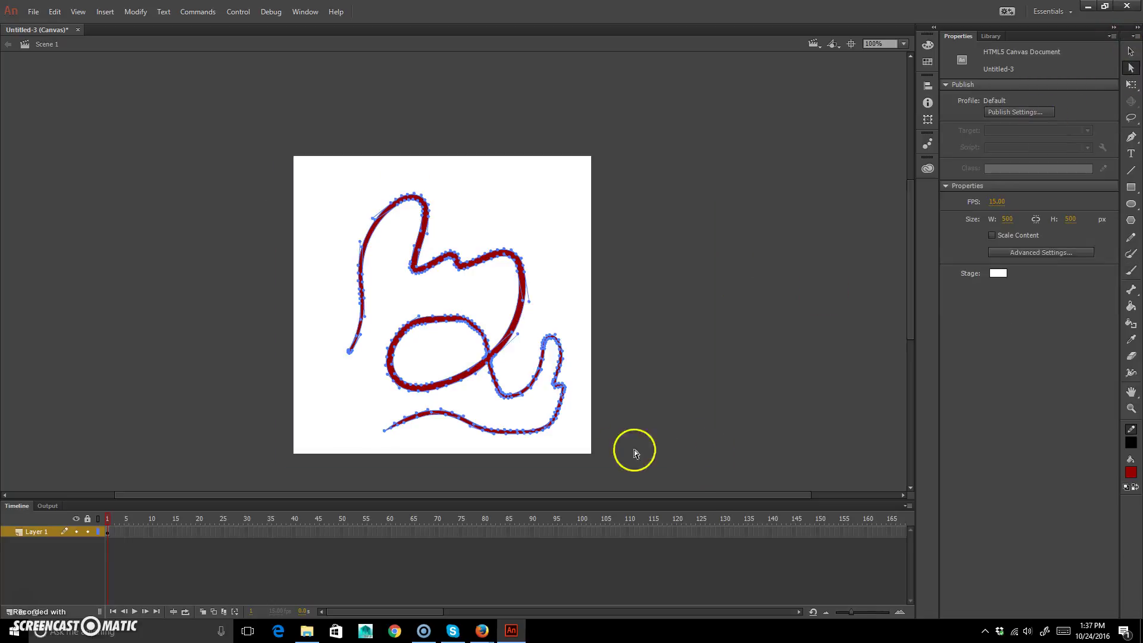
{"action": "mouse_move", "coordinate": [524, 220]}
{"action": "left_mouse_down"}
{"action": "mouse_move", "coordinate": [542, 238]}
{"action": "mouse_move", "coordinate": [582, 238]}
{"action": "mouse_move", "coordinate": [497, 287]}
{"action": "mouse_move", "coordinate": [528, 264]}
{"action": "mouse_move", "coordinate": [523, 233]}
{"action": "left_mouse_up"}
{"action": "left_click", "coordinate": [524, 255]}
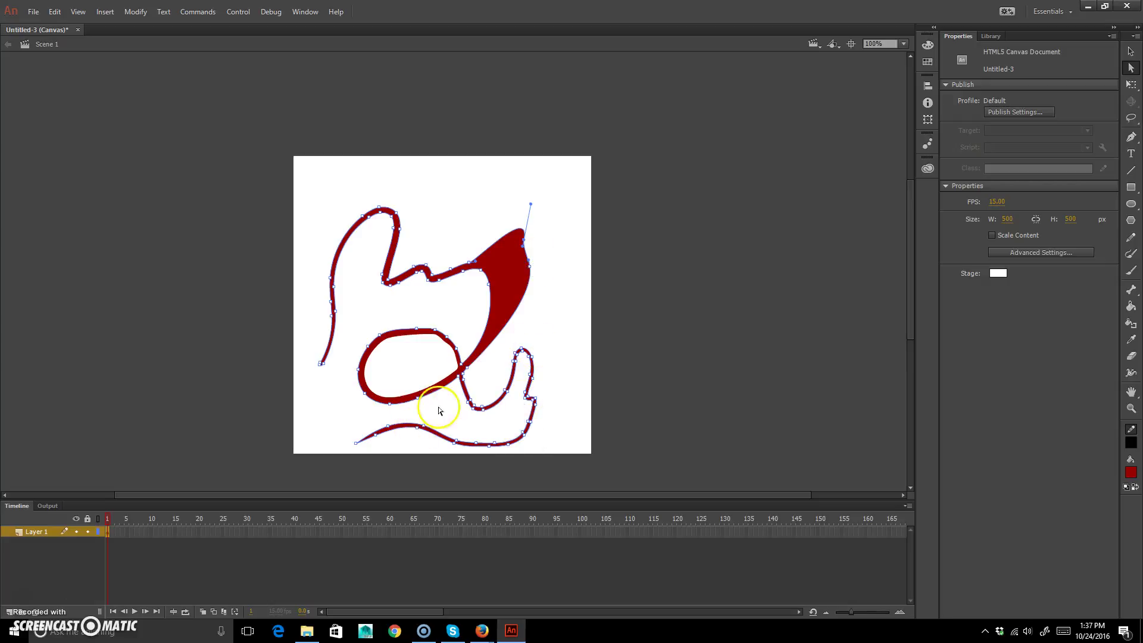
- Try a thick black Pencil line over the red shape's right side and undo it
{"action": "left_click", "coordinate": [1132, 237]}
{"action": "mouse_move", "coordinate": [443, 217]}
{"action": "left_mouse_down"}
{"action": "mouse_move", "coordinate": [448, 205]}
{"action": "mouse_move", "coordinate": [556, 204]}
{"action": "mouse_move", "coordinate": [586, 367]}
{"action": "left_mouse_up"}
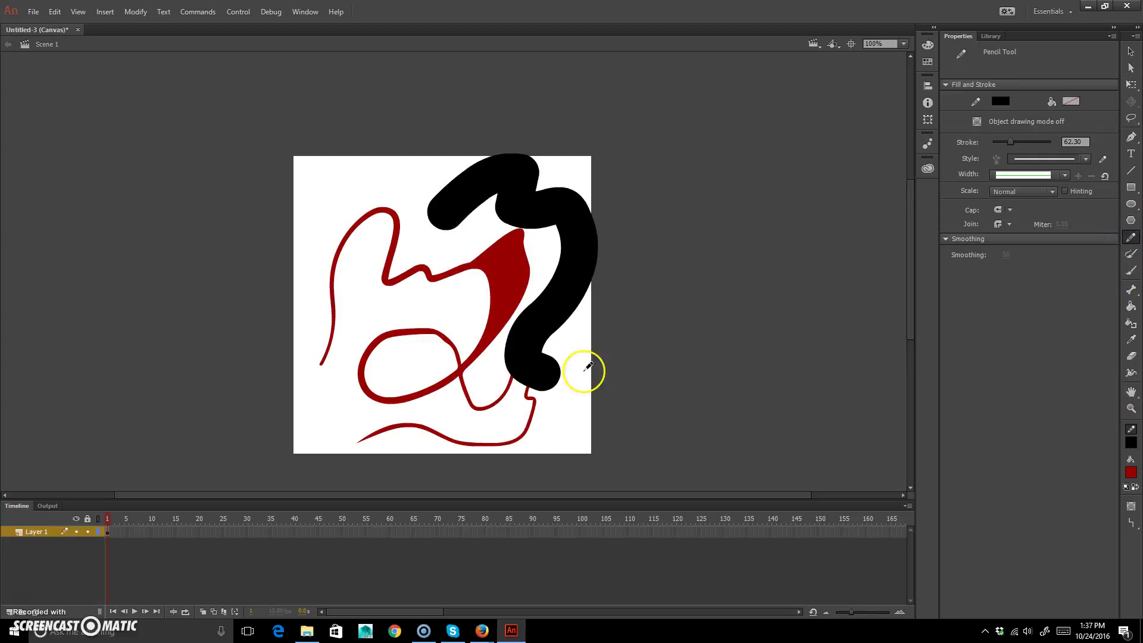
{"action": "key", "text": "ctrl+z"}
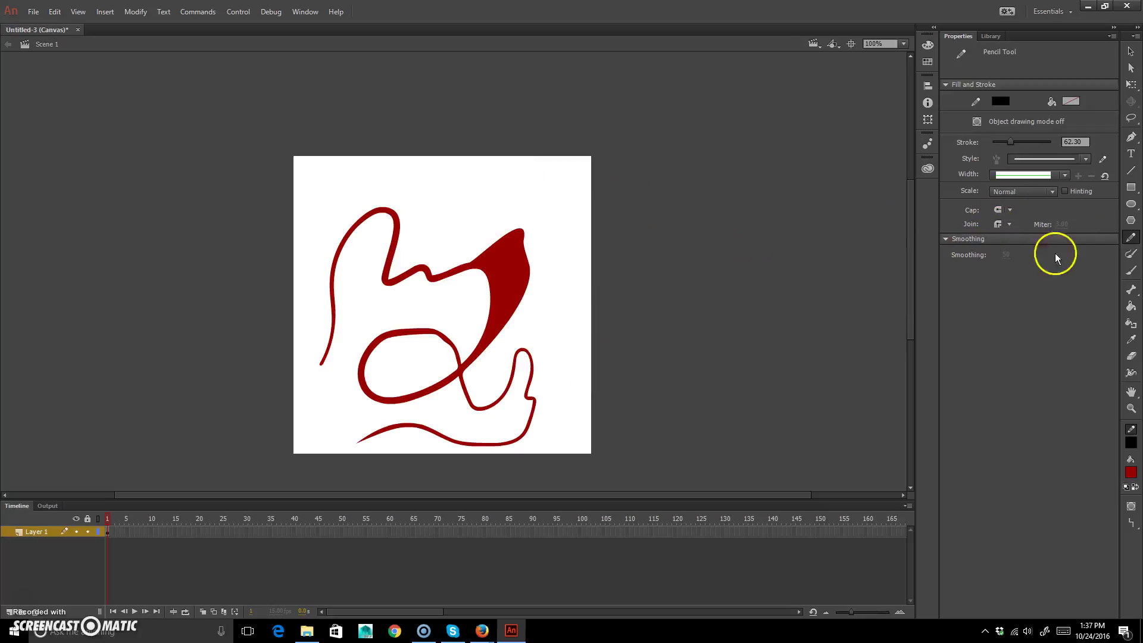
- Set the Pencil stroke to 7.20 and draw a winding black line across the red shape's upper right
{"action": "left_click_drag", "start_coordinate": [1004, 152], "coordinate": [992, 143]}
{"action": "mouse_move", "coordinate": [430, 206]}
{"action": "left_mouse_down"}
{"action": "mouse_move", "coordinate": [484, 164]}
{"action": "mouse_move", "coordinate": [518, 182]}
{"action": "mouse_move", "coordinate": [521, 236]}
{"action": "mouse_move", "coordinate": [482, 319]}
{"action": "mouse_move", "coordinate": [541, 341]}
{"action": "left_mouse_up"}
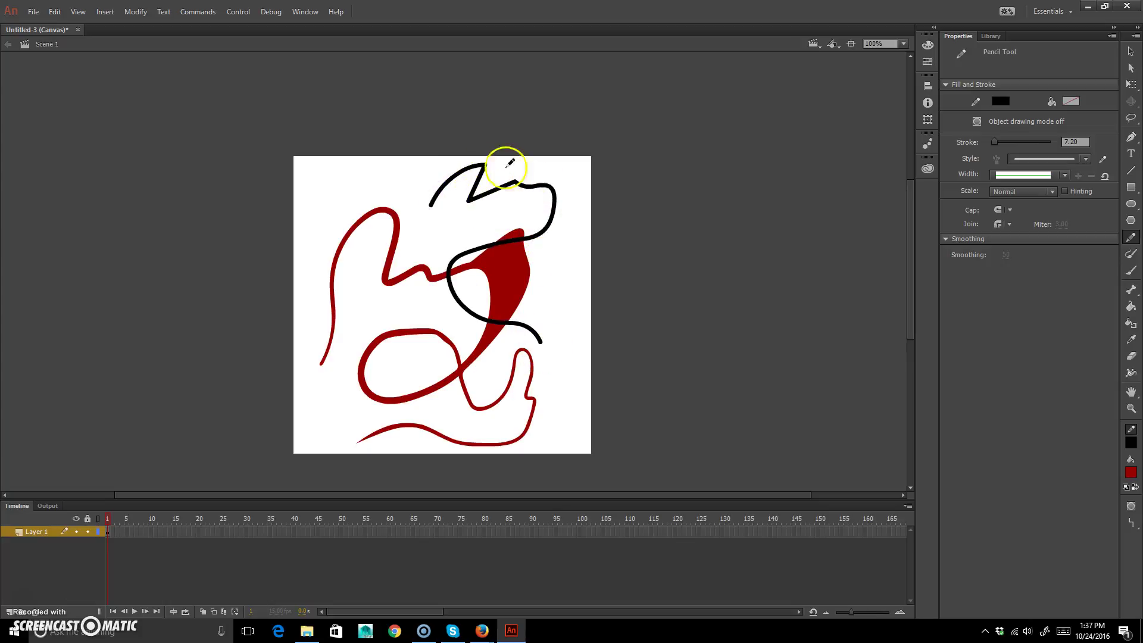
{"action": "mouse_move", "coordinate": [502, 163]}
{"action": "left_mouse_down"}
{"action": "mouse_move", "coordinate": [472, 263]}
{"action": "mouse_move", "coordinate": [536, 335]}
{"action": "left_mouse_up"}
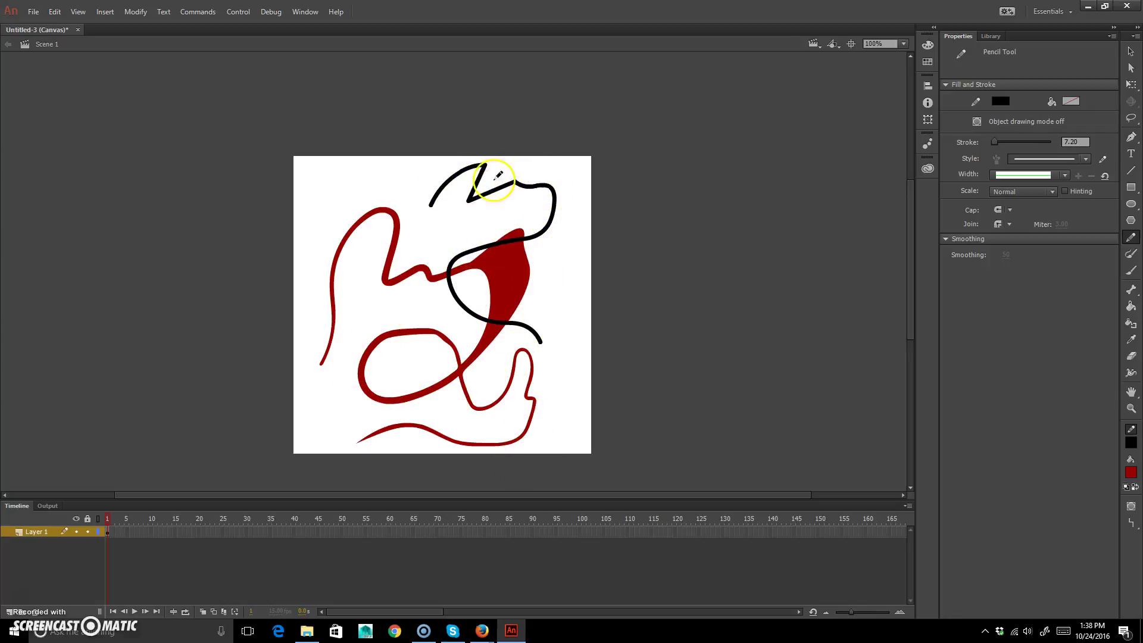
- Select the red brush shape and the black pencil line and delete them
{"action": "left_click", "coordinate": [1131, 51]}
{"action": "mouse_move", "coordinate": [230, 148]}
{"action": "left_mouse_down"}
{"action": "mouse_move", "coordinate": [654, 456]}
{"action": "mouse_move", "coordinate": [682, 437]}
{"action": "left_mouse_up"}
{"action": "key", "text": "Delete"}
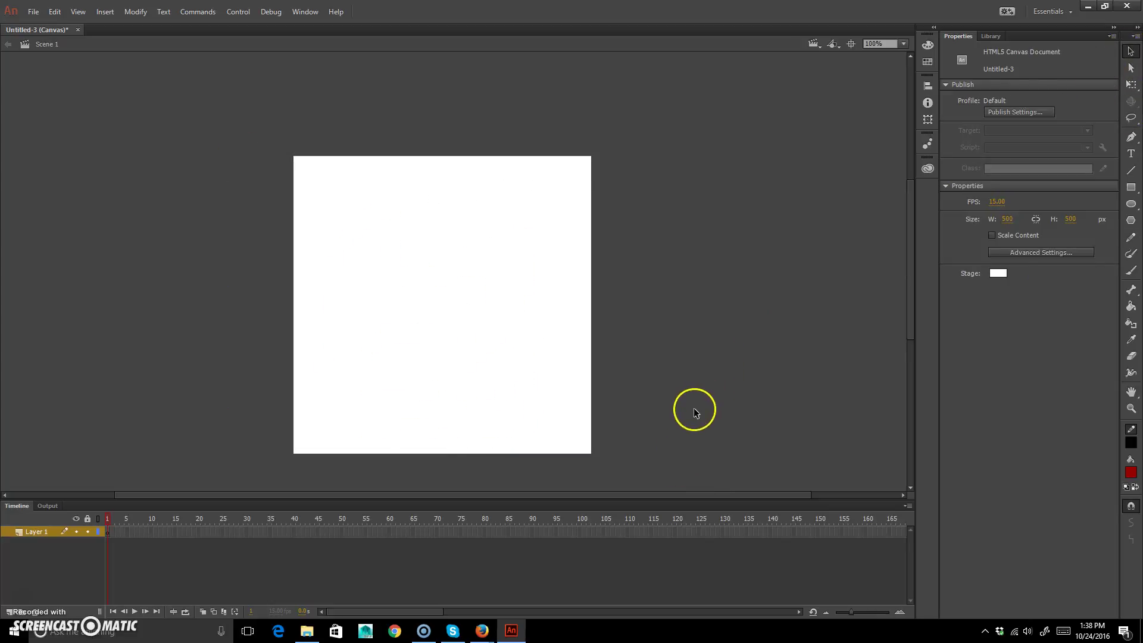
{"action": "left_click", "coordinate": [1131, 292]}
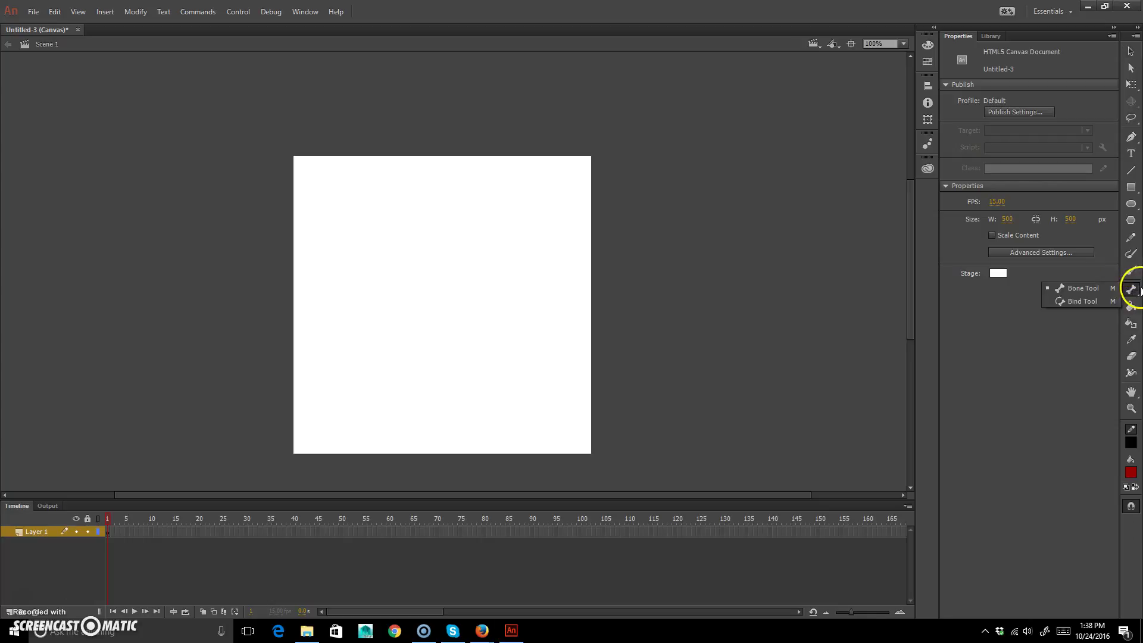
{"action": "left_click", "coordinate": [1132, 292]}
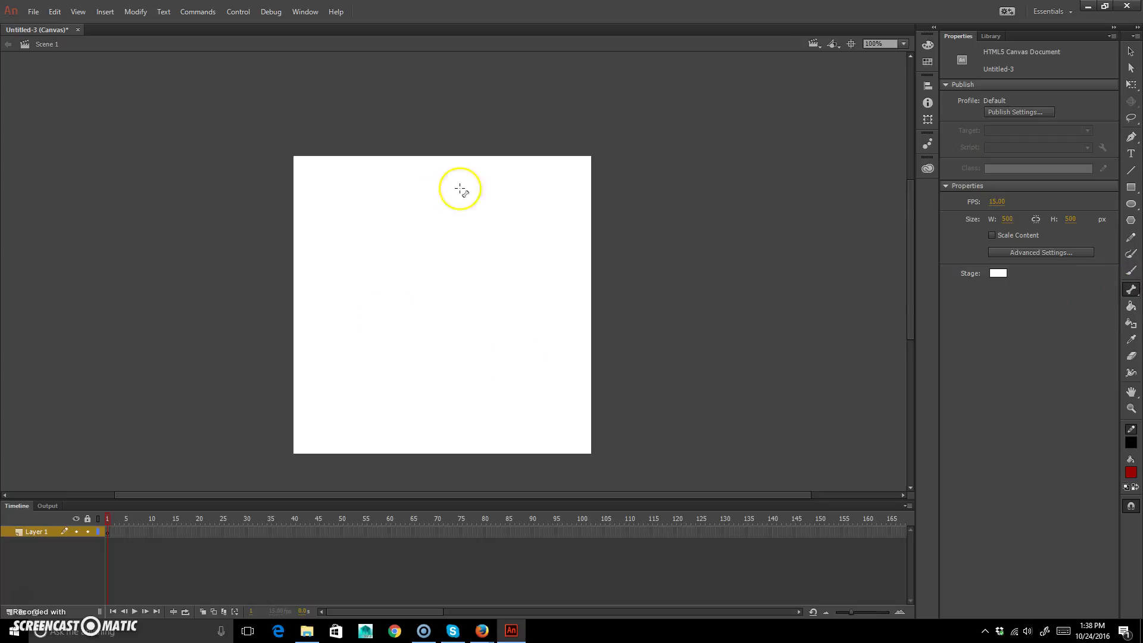
{"action": "left_click", "coordinate": [1131, 308]}
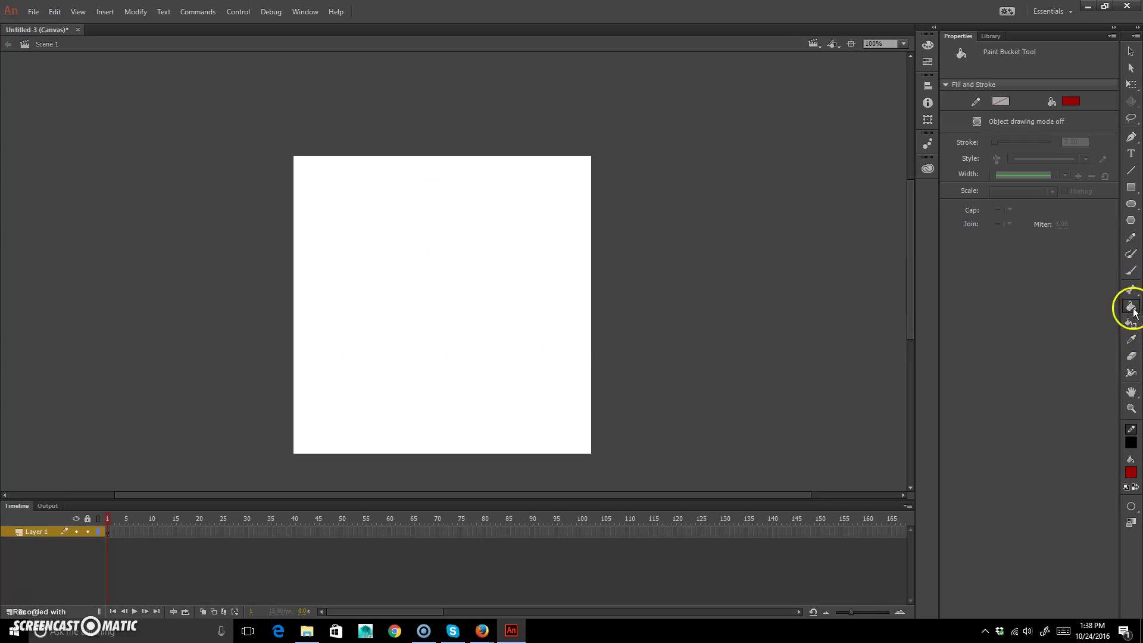
- Draw a large dark red oval with a black outline toward the stage's lower right
{"action": "left_click", "coordinate": [1132, 202]}
{"action": "mouse_move", "coordinate": [362, 246]}
{"action": "left_mouse_down"}
{"action": "mouse_move", "coordinate": [546, 388]}
{"action": "mouse_move", "coordinate": [560, 418]}
{"action": "left_mouse_up"}
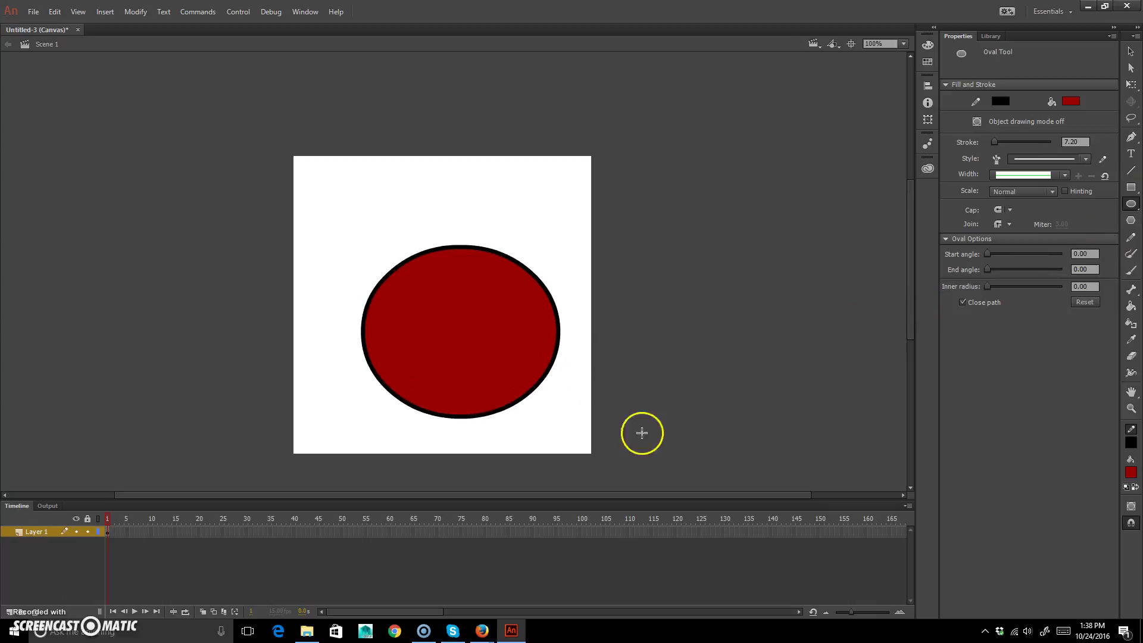
- Fill the dark red oval with light blue using the Paint Bucket
{"action": "left_click", "coordinate": [1131, 308]}
{"action": "left_click", "coordinate": [1071, 101]}
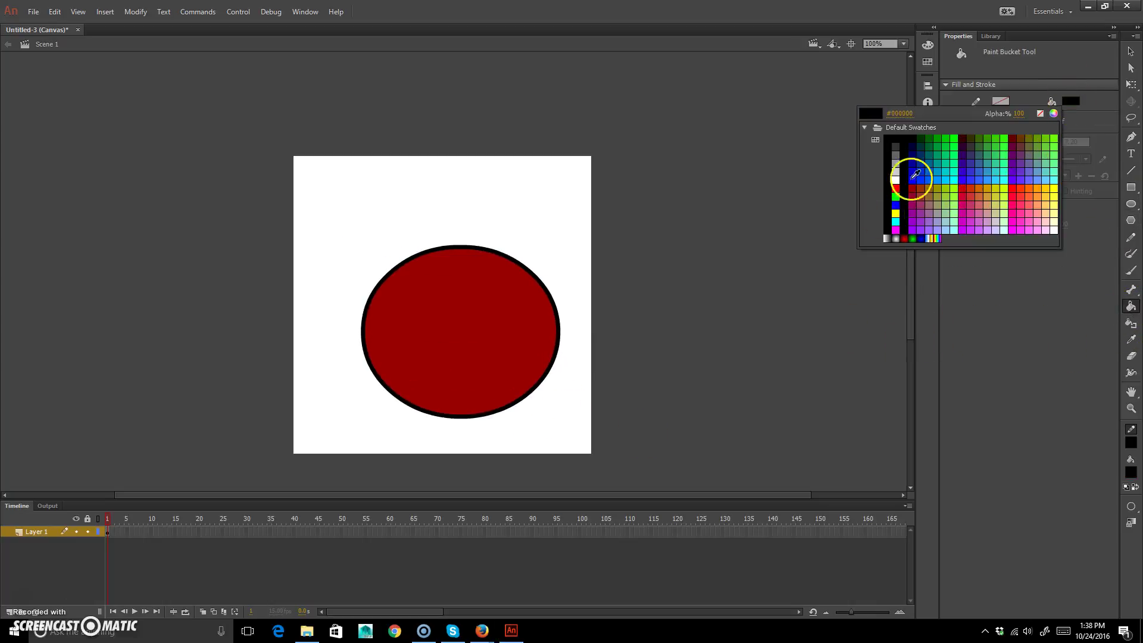
{"action": "left_click", "coordinate": [947, 184]}
{"action": "left_click", "coordinate": [476, 305]}
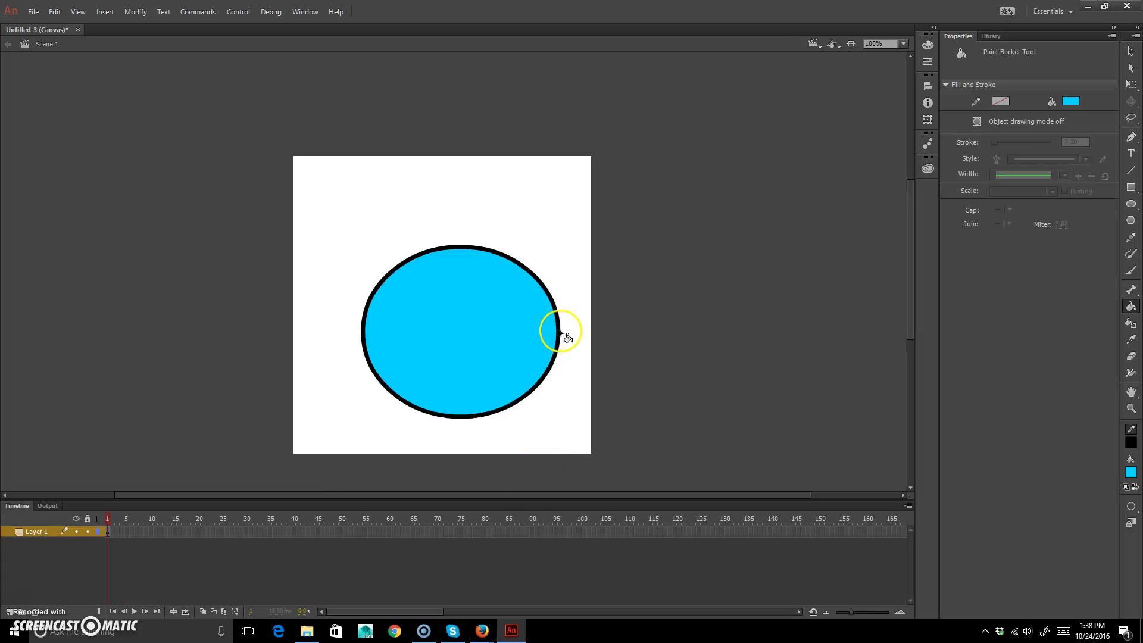
- Recolour the oval's black outline bright green with the Ink Bottle
{"action": "left_click", "coordinate": [1133, 324]}
{"action": "left_click", "coordinate": [1001, 103]}
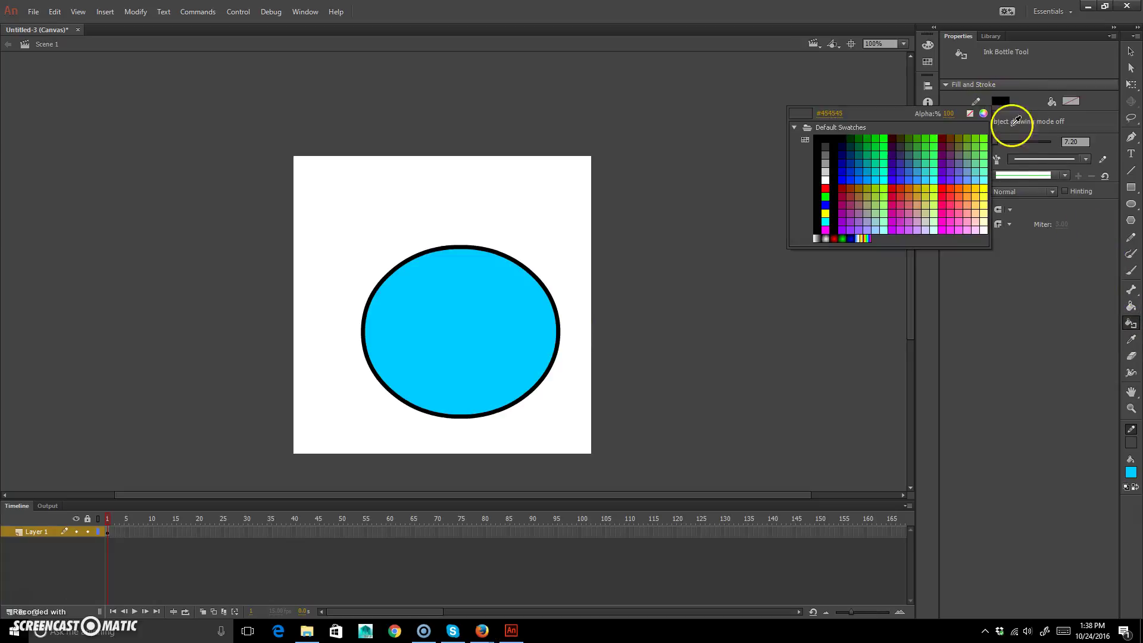
{"action": "left_click", "coordinate": [883, 140]}
{"action": "left_click", "coordinate": [514, 399]}
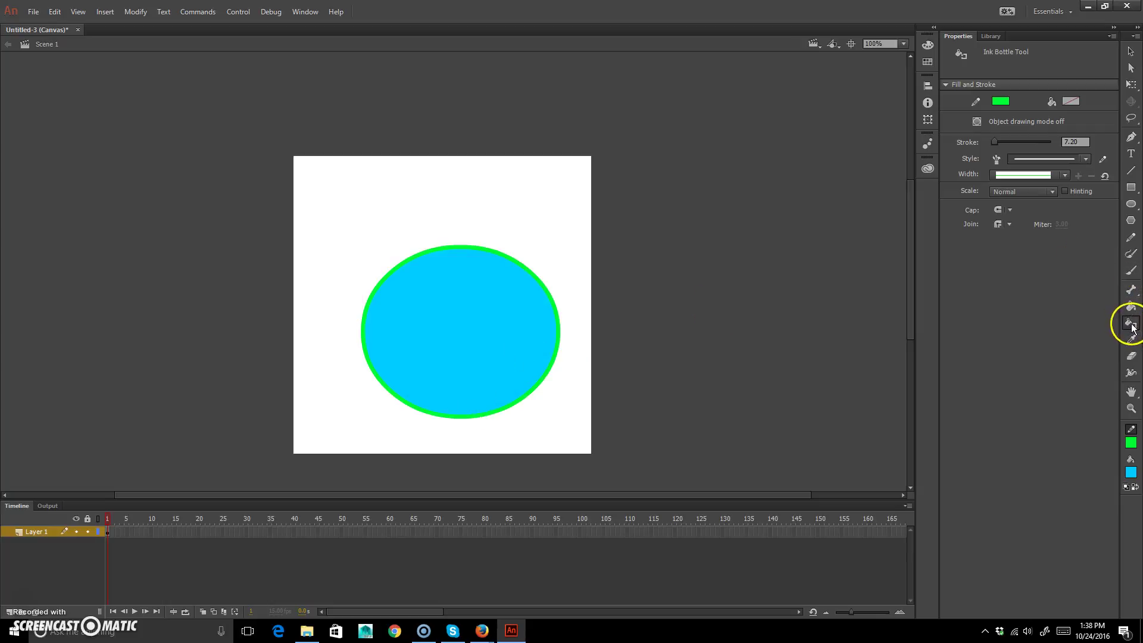
- Sample the oval's light blue fill with the Eyedropper and erase a zigzag scribble across the oval's right side
{"action": "left_click", "coordinate": [1131, 340]}
{"action": "left_click", "coordinate": [495, 314]}
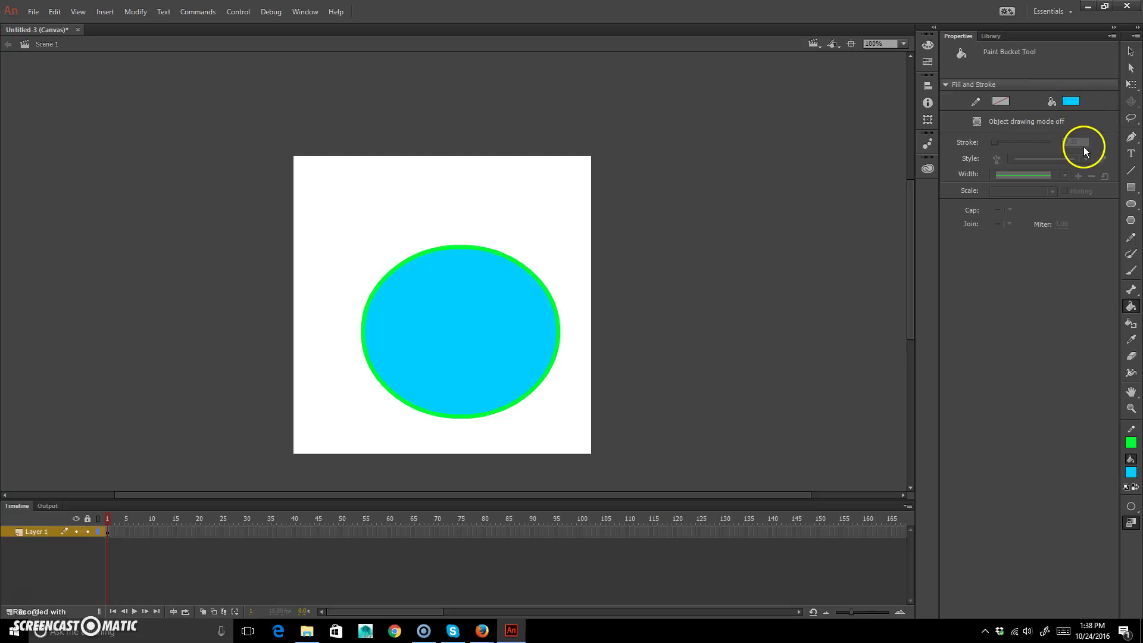
{"action": "left_click", "coordinate": [1131, 356]}
{"action": "mouse_move", "coordinate": [518, 268]}
{"action": "left_mouse_down"}
{"action": "mouse_move", "coordinate": [549, 242]}
{"action": "mouse_move", "coordinate": [529, 312]}
{"action": "mouse_move", "coordinate": [539, 342]}
{"action": "mouse_move", "coordinate": [531, 395]}
{"action": "mouse_move", "coordinate": [555, 301]}
{"action": "left_mouse_up"}
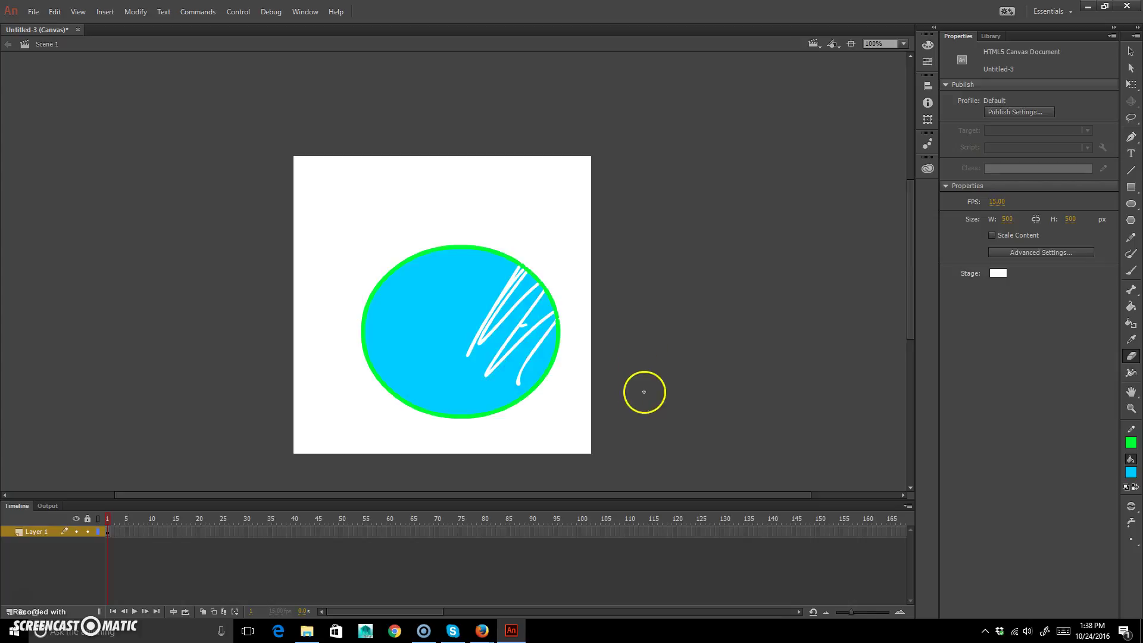
- Pan the stage slightly with the Hand tool, then zoom in to 200% and back out to 100%
{"action": "left_click", "coordinate": [1132, 375]}
{"action": "left_click", "coordinate": [1133, 393]}
{"action": "left_click", "coordinate": [1132, 393]}
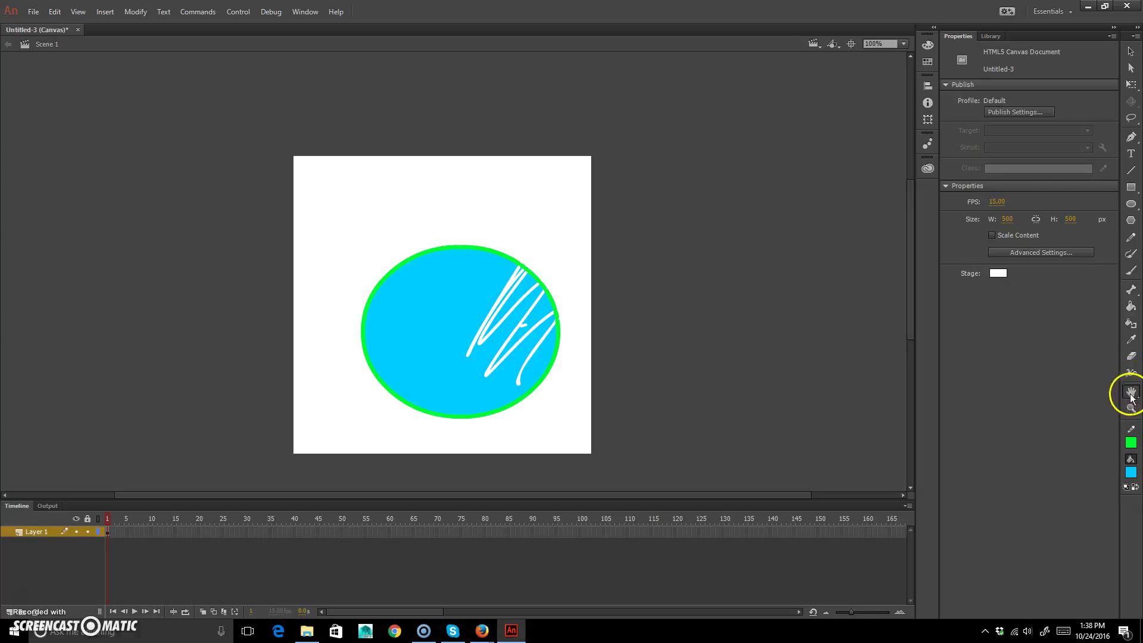
{"action": "mouse_move", "coordinate": [477, 325]}
{"action": "left_mouse_down"}
{"action": "mouse_move", "coordinate": [567, 325]}
{"action": "mouse_move", "coordinate": [491, 319]}
{"action": "left_mouse_up"}
{"action": "left_click", "coordinate": [1135, 275]}
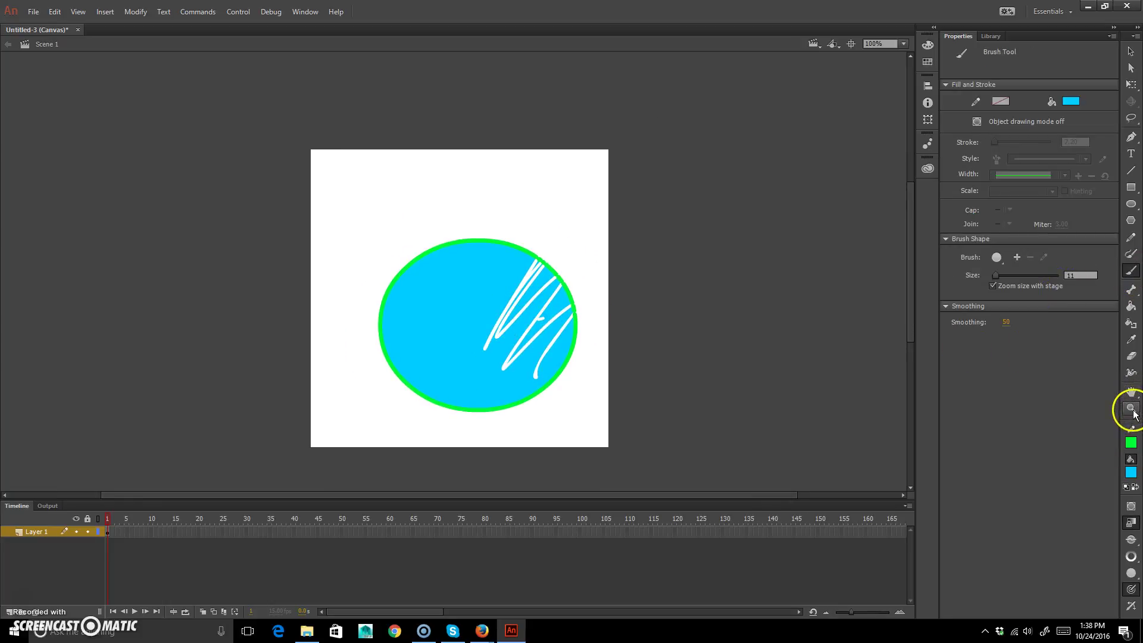
{"action": "key", "text": "ctrl+="}
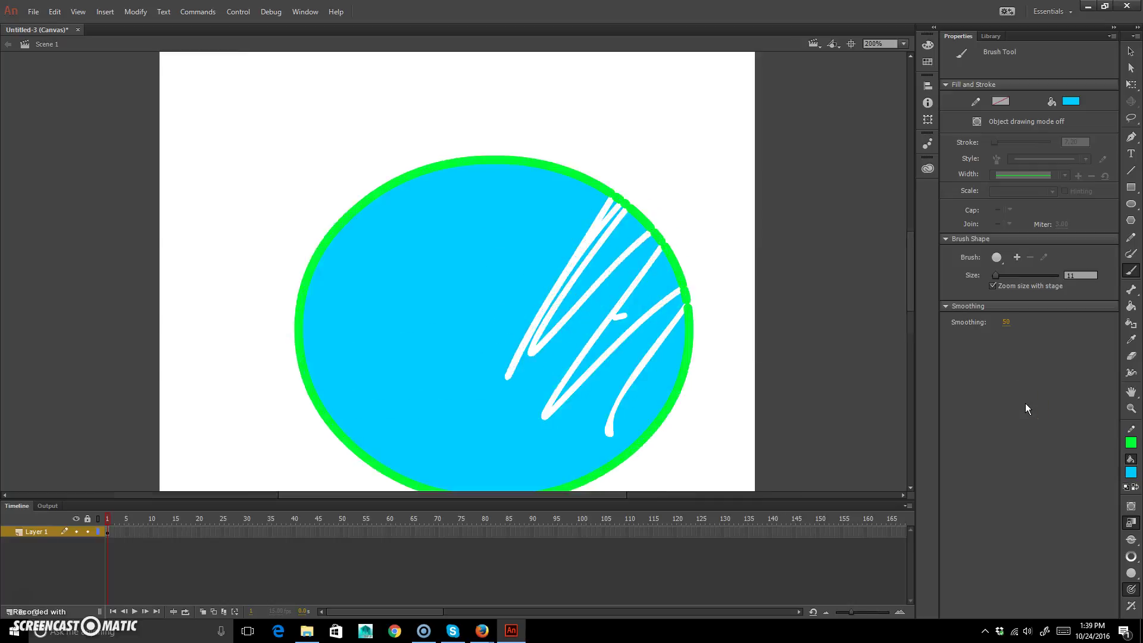
{"action": "key", "text": "ctrl+minus"}
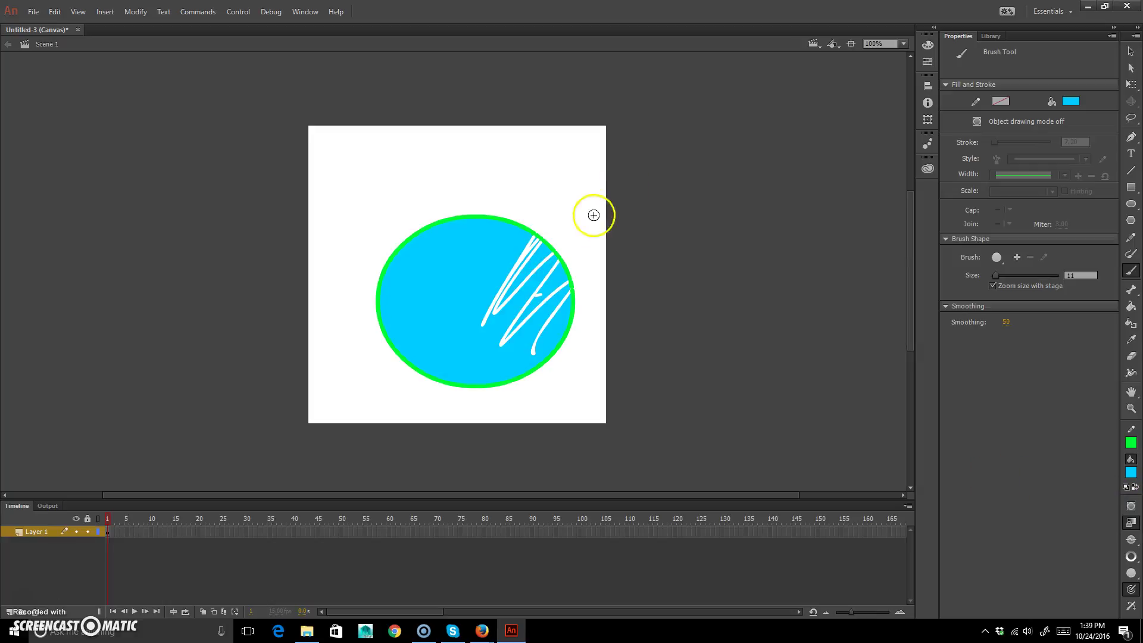
- Delete the scribbled oval and draw a smaller light blue oval with a bright green outline toward the stage's upper left
{"action": "left_click", "coordinate": [1131, 51]}
{"action": "mouse_move", "coordinate": [273, 199]}
{"action": "left_mouse_down"}
{"action": "mouse_move", "coordinate": [573, 374]}
{"action": "mouse_move", "coordinate": [674, 399]}
{"action": "left_mouse_up"}
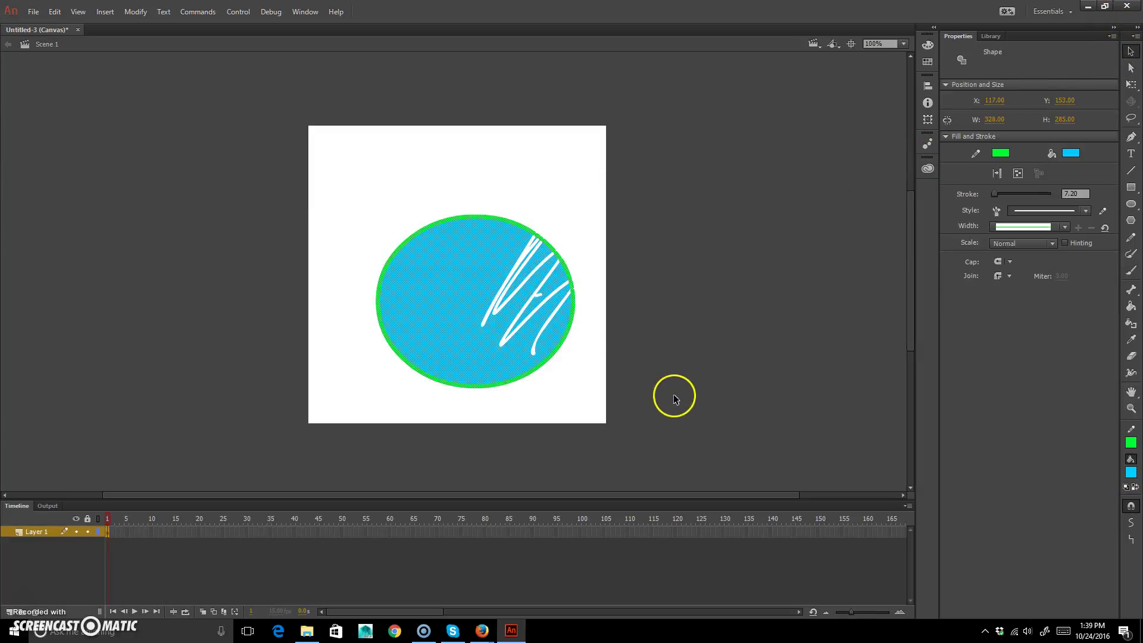
{"action": "key", "text": "Delete"}
{"action": "left_click", "coordinate": [1131, 203]}
{"action": "left_click_drag", "start_coordinate": [359, 308], "coordinate": [515, 162]}
- Draw a medium green square with a pink outline, about 245 px wide, overlapping the oval's lower right
{"action": "left_click", "coordinate": [1131, 188]}
{"action": "left_click", "coordinate": [1071, 102]}
{"action": "left_click", "coordinate": [1068, 102]}
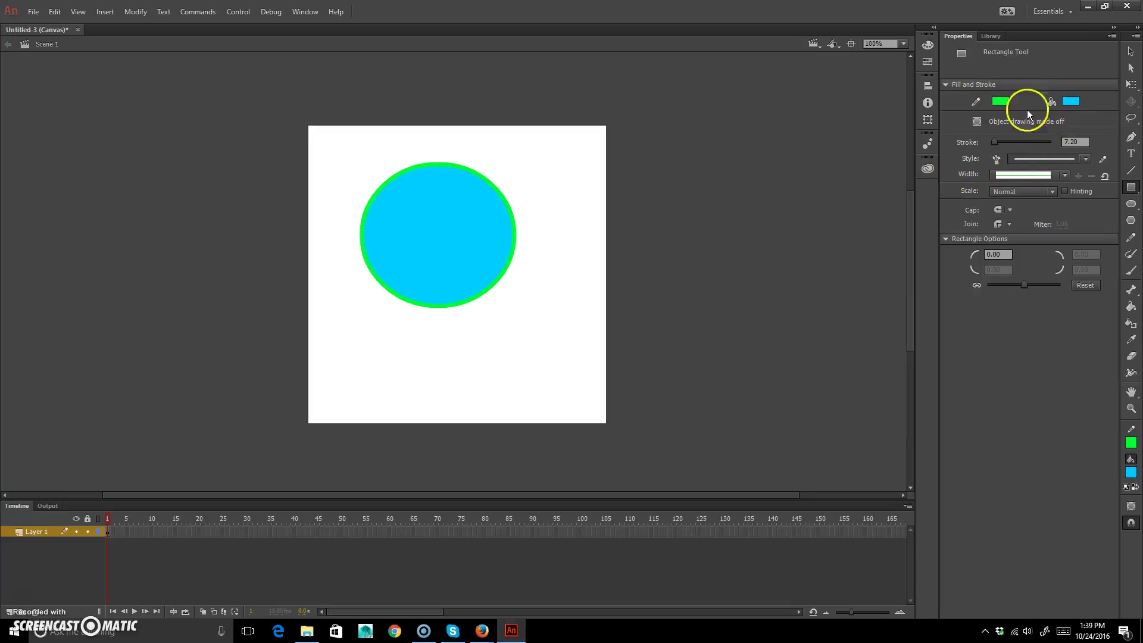
{"action": "left_click", "coordinate": [1072, 102]}
{"action": "left_click", "coordinate": [987, 140]}
{"action": "left_click", "coordinate": [1001, 102]}
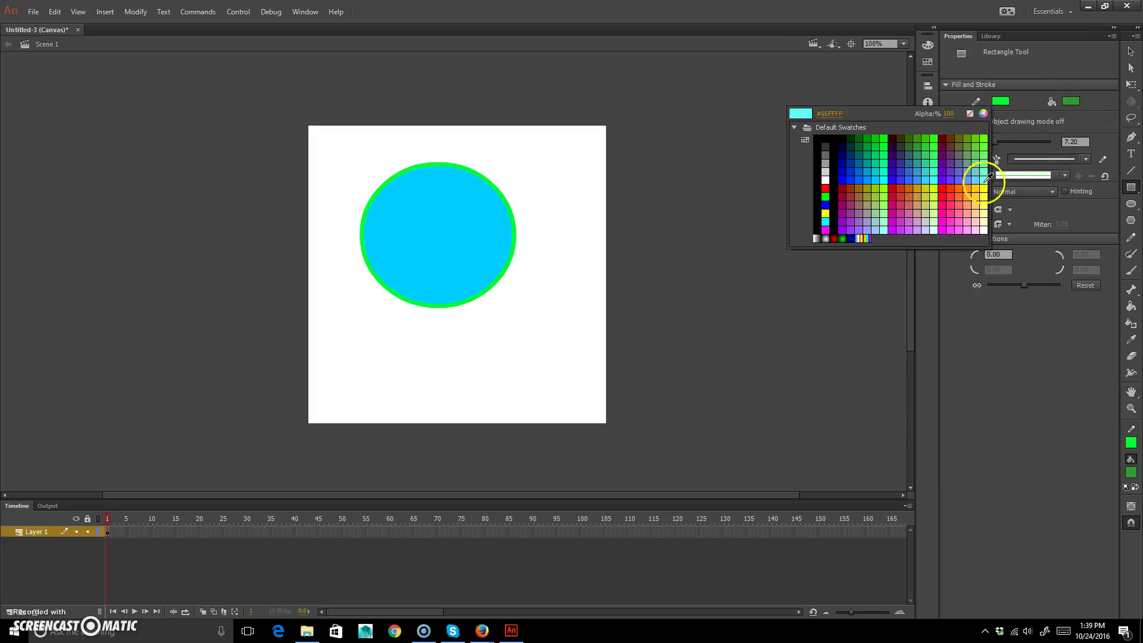
{"action": "left_click", "coordinate": [952, 216]}
{"action": "left_click_drag", "start_coordinate": [422, 375], "coordinate": [569, 228]}
- Select the green square together with its outline and move it off the oval toward the stage's lower right
{"action": "left_click", "coordinate": [1131, 51]}
{"action": "double_click", "coordinate": [492, 309]}
{"action": "left_click_drag", "start_coordinate": [501, 291], "coordinate": [546, 367]}
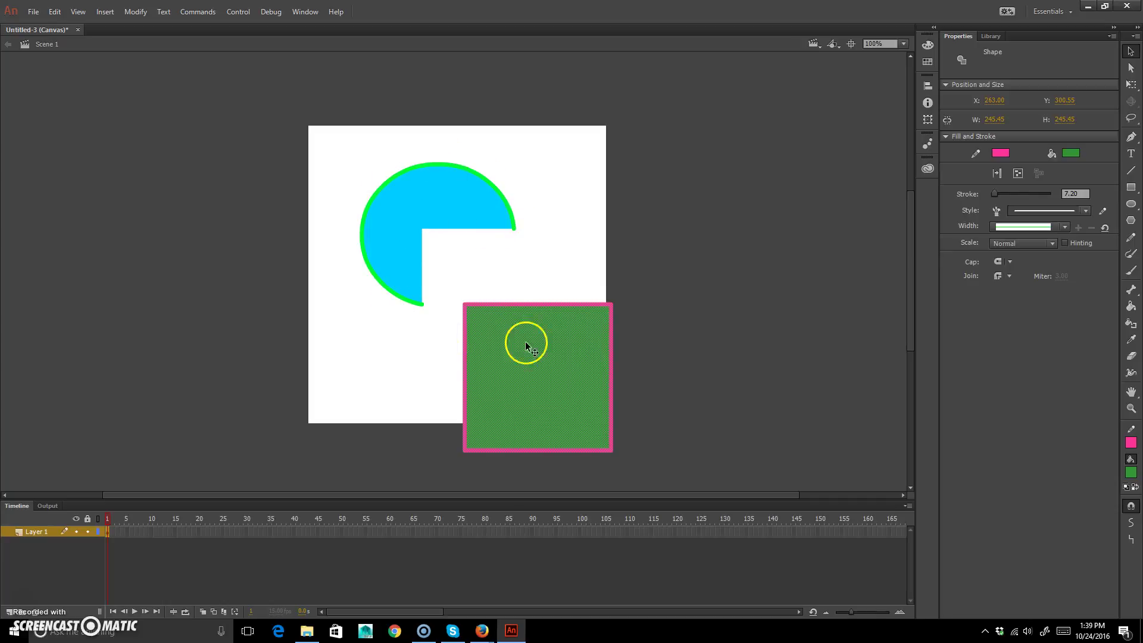
{"action": "left_click_drag", "start_coordinate": [536, 340], "coordinate": [510, 279]}
- Detach the green square's lower-right corner with its outline and move the piece onto the oval's upper right
{"action": "left_click_drag", "start_coordinate": [513, 410], "coordinate": [567, 159]}
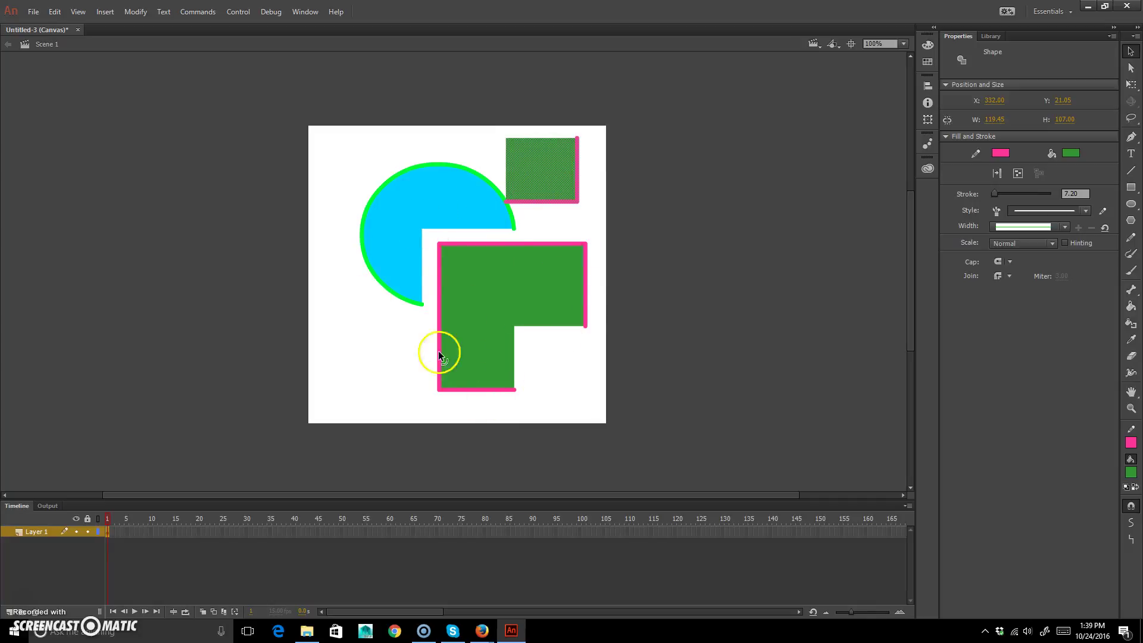
{"action": "mouse_move", "coordinate": [548, 151]}
{"action": "left_mouse_down"}
{"action": "mouse_move", "coordinate": [503, 170]}
{"action": "mouse_move", "coordinate": [583, 170]}
{"action": "left_mouse_up"}
{"action": "key", "text": "Escape"}
- Move the corner piece's green fill to the stage's upper right, and shift its pink outline right to overlap the fill
{"action": "left_click", "coordinate": [507, 192]}
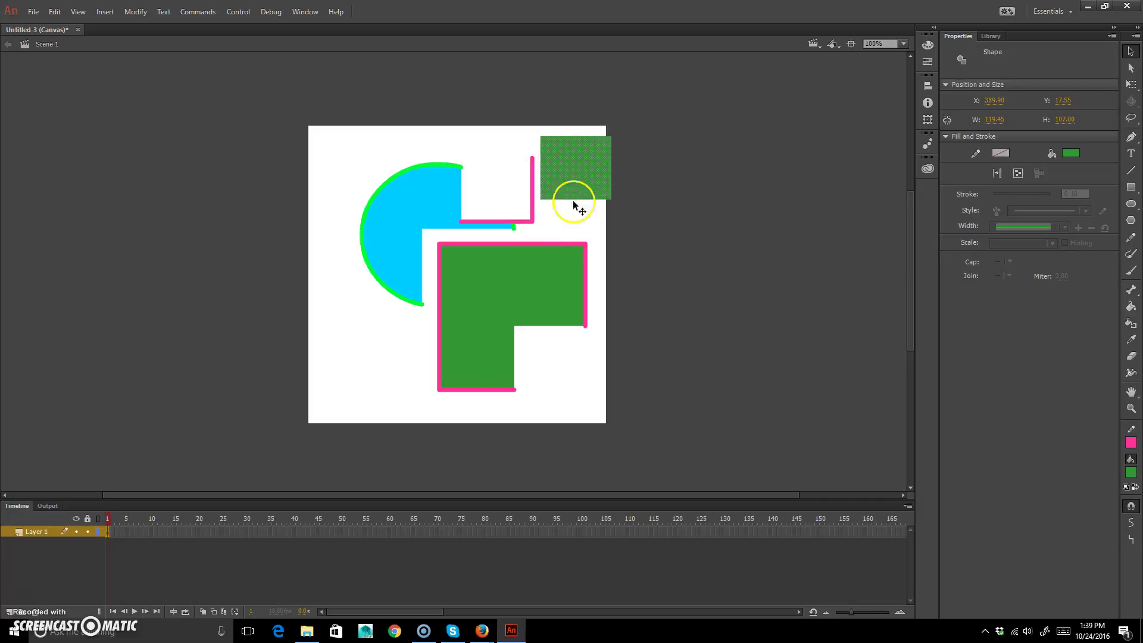
{"action": "left_click", "coordinate": [528, 222]}
{"action": "left_click_drag", "start_coordinate": [528, 223], "coordinate": [591, 224]}
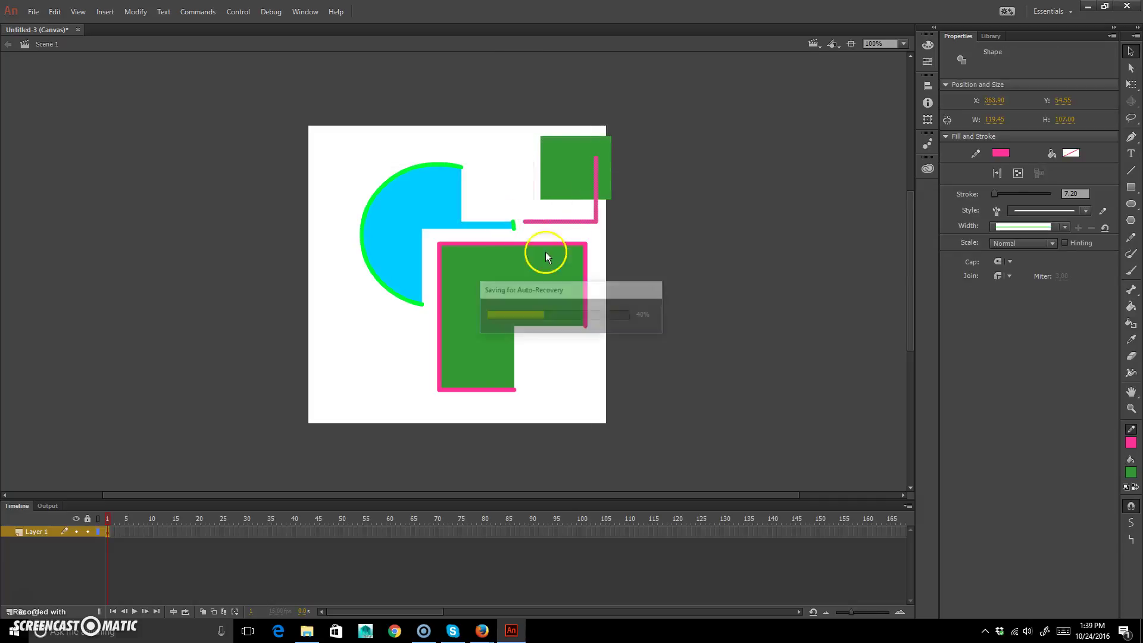
{"action": "key", "text": "Escape"}
- Bend the large green shape's right edge outward and move its top pink outline segment to the stage's upper left
{"action": "left_click", "coordinate": [543, 243]}
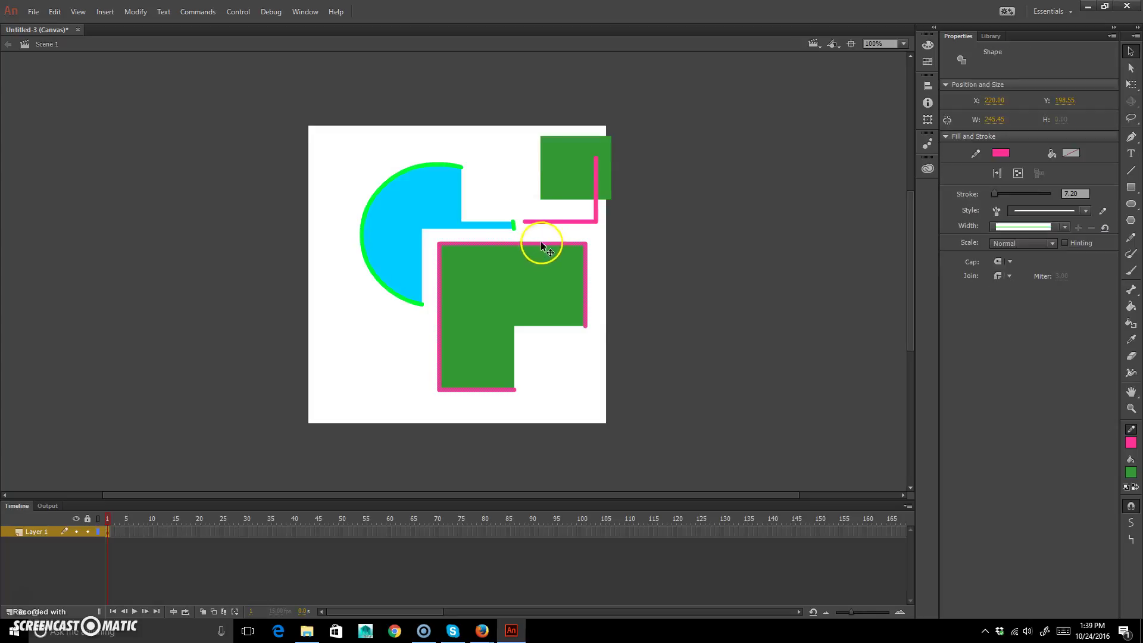
{"action": "key", "text": "Escape"}
{"action": "left_click_drag", "start_coordinate": [596, 292], "coordinate": [598, 315]}
{"action": "left_click", "coordinate": [556, 245]}
{"action": "left_click_drag", "start_coordinate": [556, 245], "coordinate": [446, 143]}
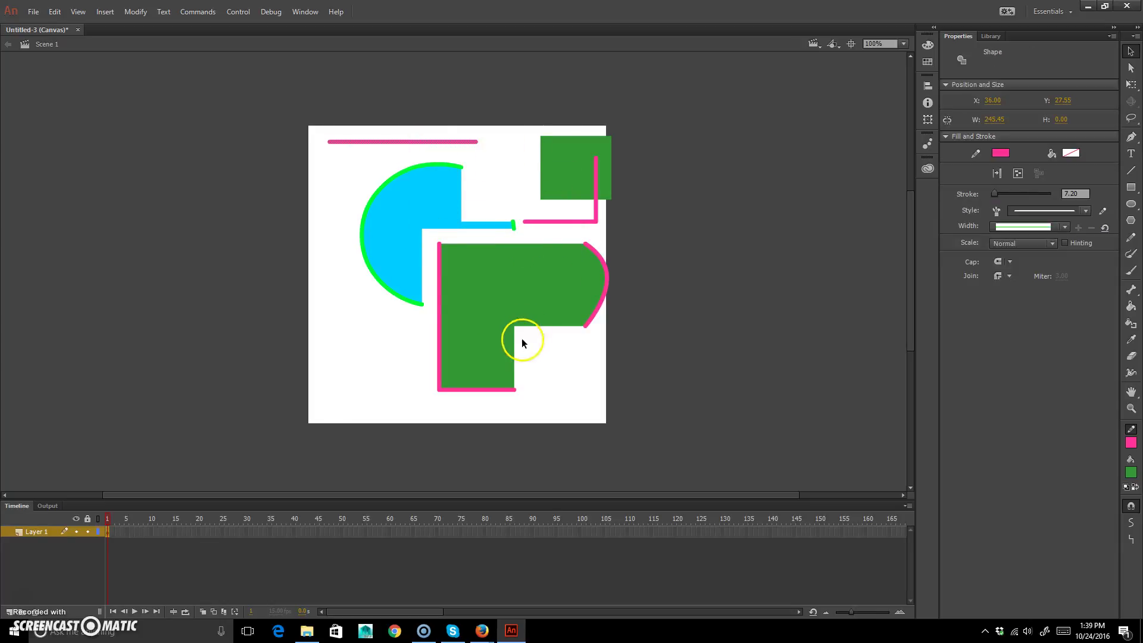
- Select all the shapes and lines on the stage and delete them
{"action": "mouse_move", "coordinate": [662, 77]}
{"action": "left_mouse_down"}
{"action": "mouse_move", "coordinate": [378, 332]}
{"action": "mouse_move", "coordinate": [303, 448]}
{"action": "left_mouse_up"}
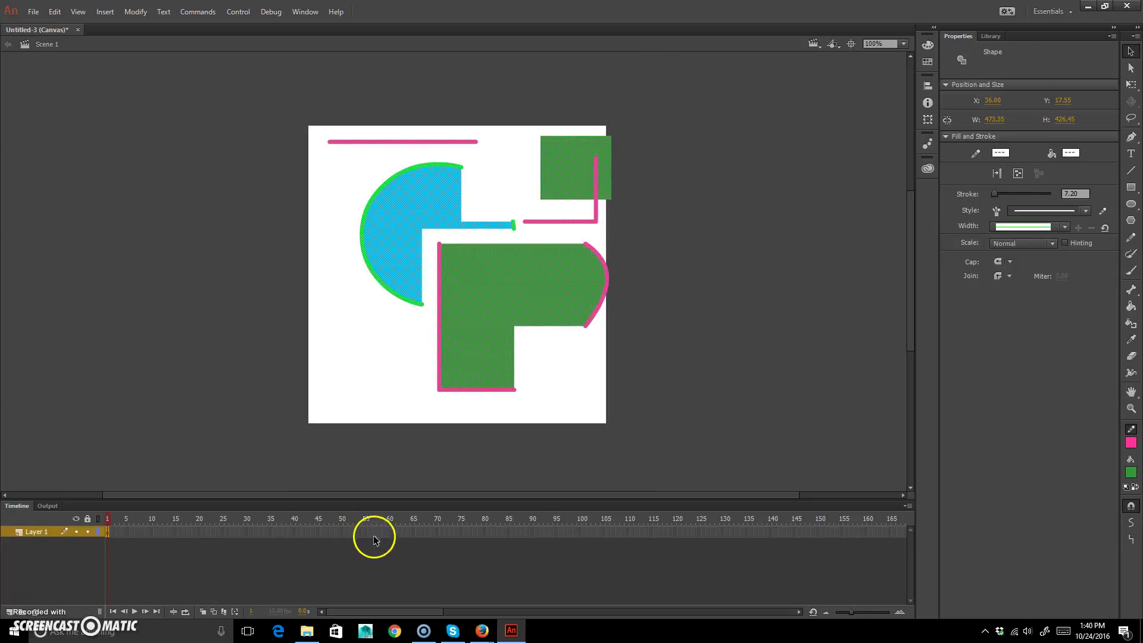
{"action": "key", "text": "Delete"}
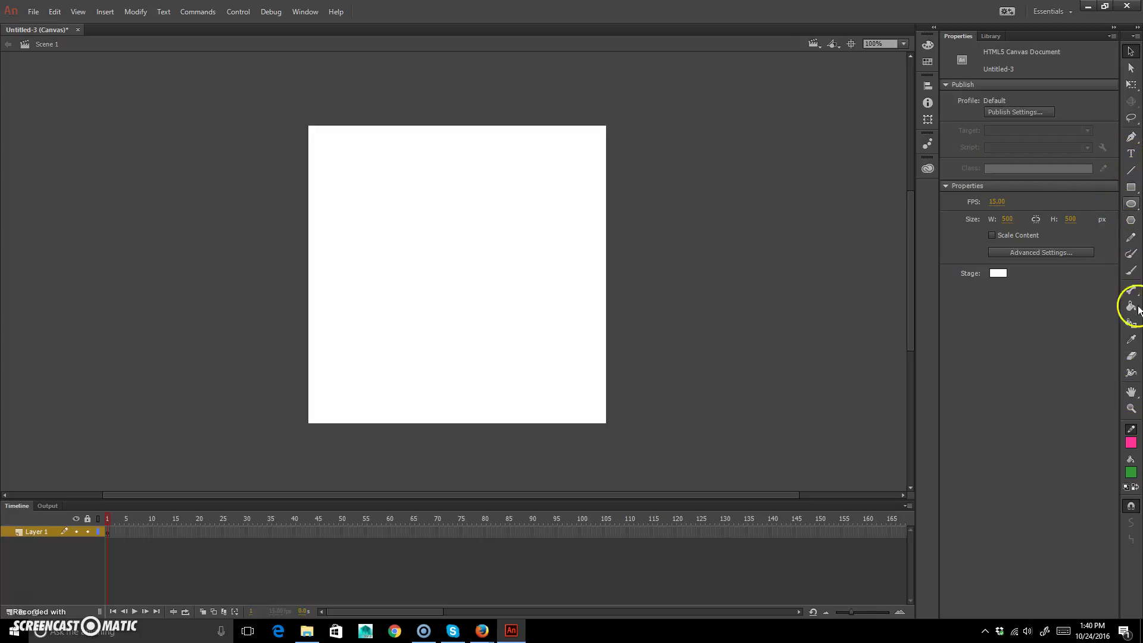
- With object drawing mode on, draw a green, pink-outlined rectangle about 302 by 260 px and move it toward the stage's upper left
{"action": "left_click", "coordinate": [1131, 187]}
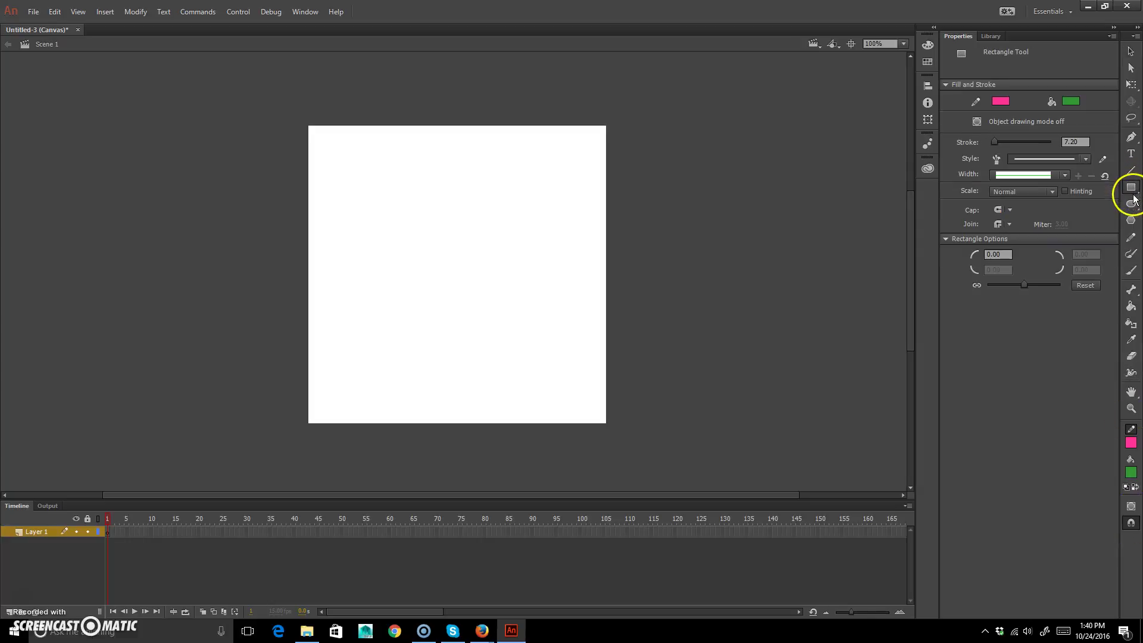
{"action": "left_click_drag", "start_coordinate": [348, 331], "coordinate": [530, 178]}
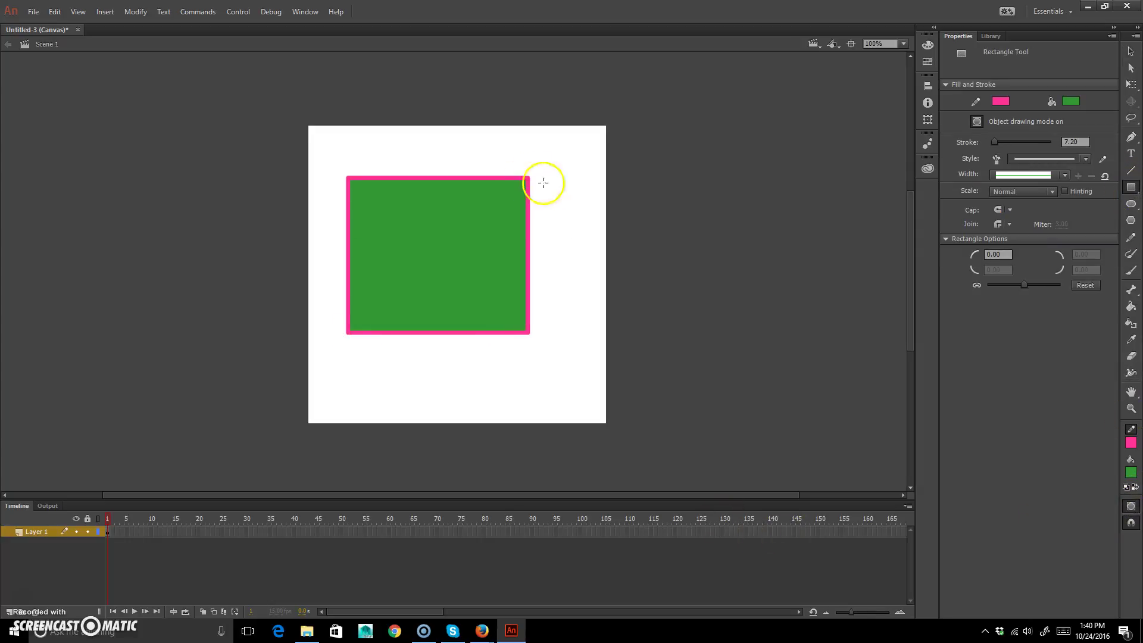
{"action": "left_click", "coordinate": [1131, 51]}
{"action": "left_click_drag", "start_coordinate": [510, 260], "coordinate": [459, 255]}
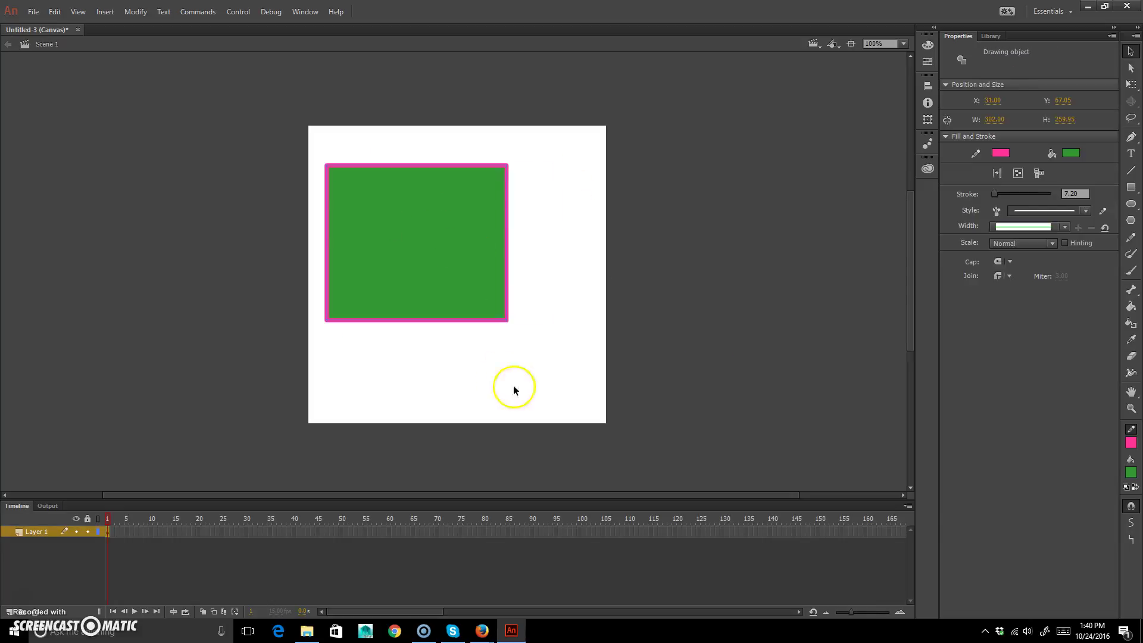
- Draw a green circle with a pink outline, about 216 px wide, overlapping the rectangle's lower-right corner in object drawing mode
{"action": "left_click", "coordinate": [1130, 205]}
{"action": "left_click_drag", "start_coordinate": [454, 383], "coordinate": [597, 248]}
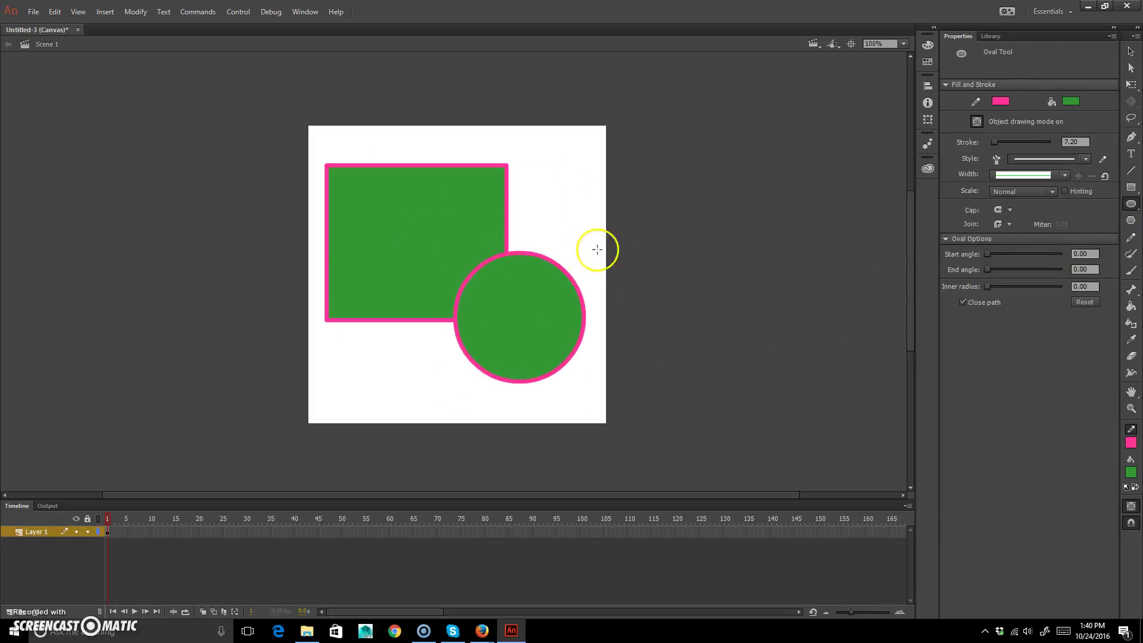
{"action": "left_click", "coordinate": [1130, 52]}
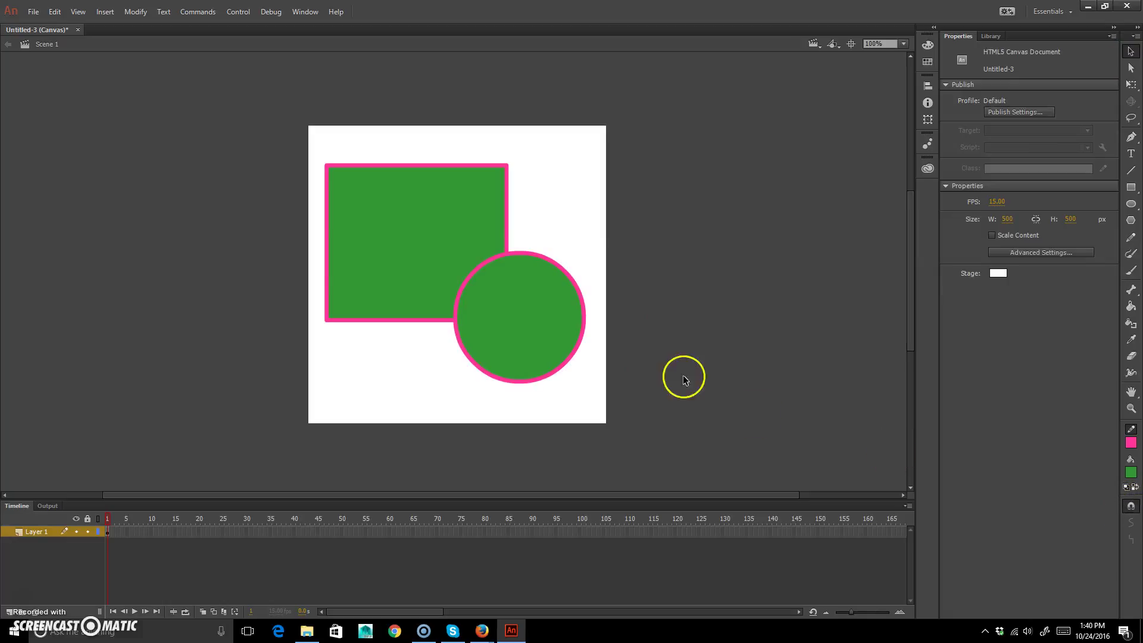
{"action": "left_click", "coordinate": [1130, 187]}
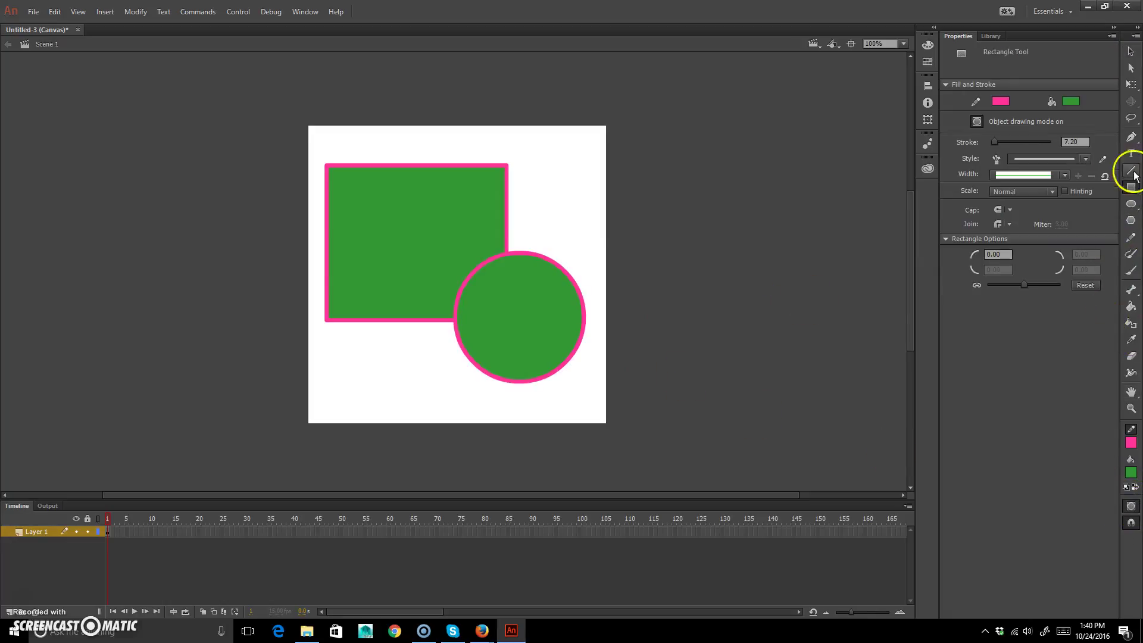
{"action": "left_click", "coordinate": [1130, 191]}
{"action": "left_click", "coordinate": [1072, 196]}
{"action": "left_click_drag", "start_coordinate": [1131, 187], "coordinate": [1101, 189]}
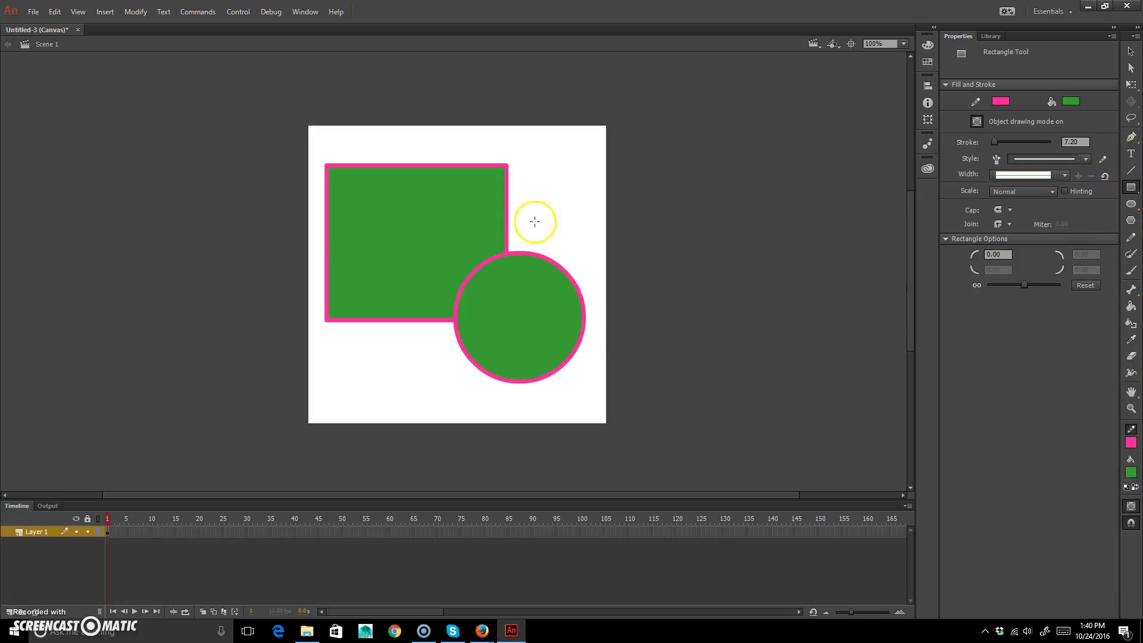
- Move the circle object down and left so it touches the stage's bottom edge
{"action": "left_click", "coordinate": [1131, 51]}
{"action": "mouse_move", "coordinate": [528, 307]}
{"action": "left_mouse_down"}
{"action": "mouse_move", "coordinate": [615, 240]}
{"action": "mouse_move", "coordinate": [517, 331]}
{"action": "mouse_move", "coordinate": [668, 262]}
{"action": "mouse_move", "coordinate": [522, 348]}
{"action": "left_mouse_up"}
{"action": "left_click", "coordinate": [529, 261]}
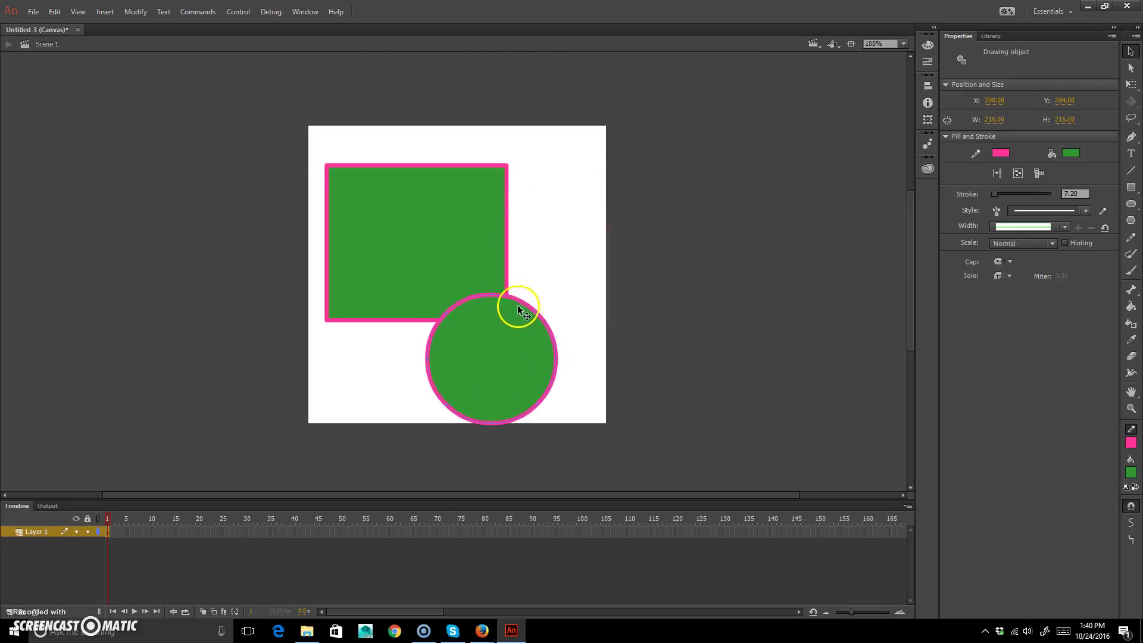
- Reshape the circle inside its drawing object by pulling its upper-right and left edges outward, and move it slightly right in Scene 1
{"action": "double_click", "coordinate": [512, 331]}
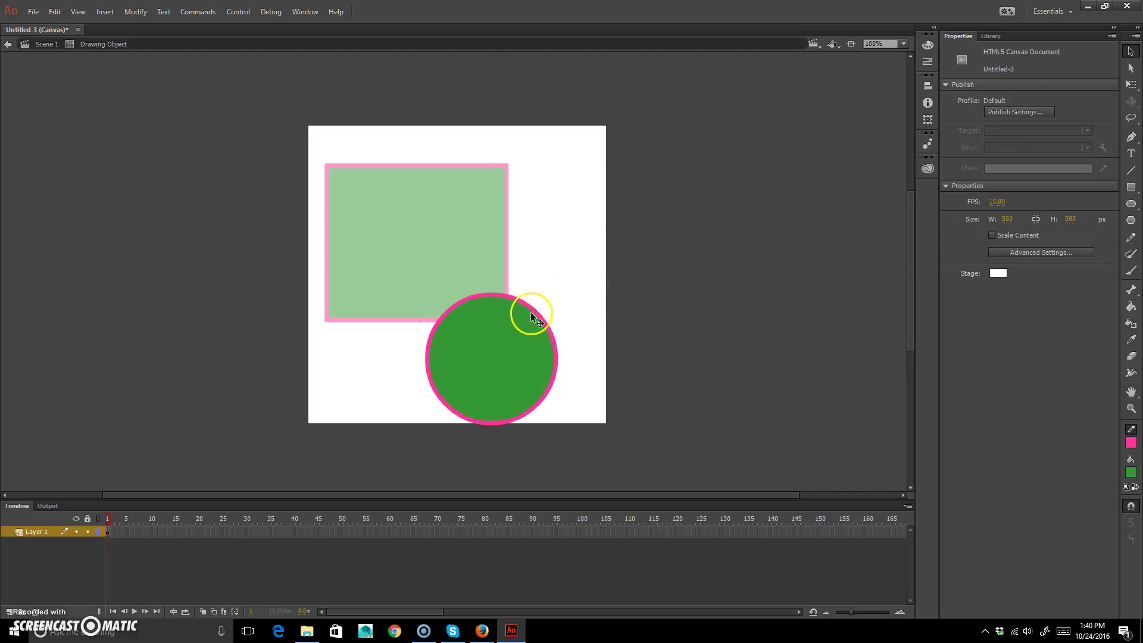
{"action": "left_click_drag", "start_coordinate": [531, 313], "coordinate": [556, 276]}
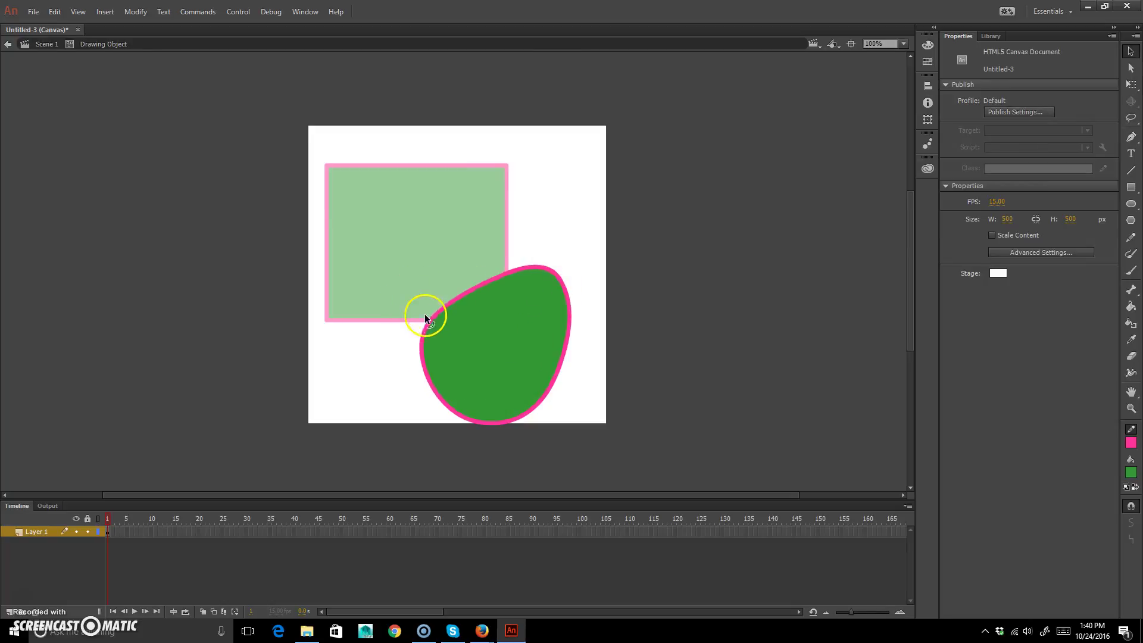
{"action": "left_click_drag", "start_coordinate": [425, 318], "coordinate": [441, 287]}
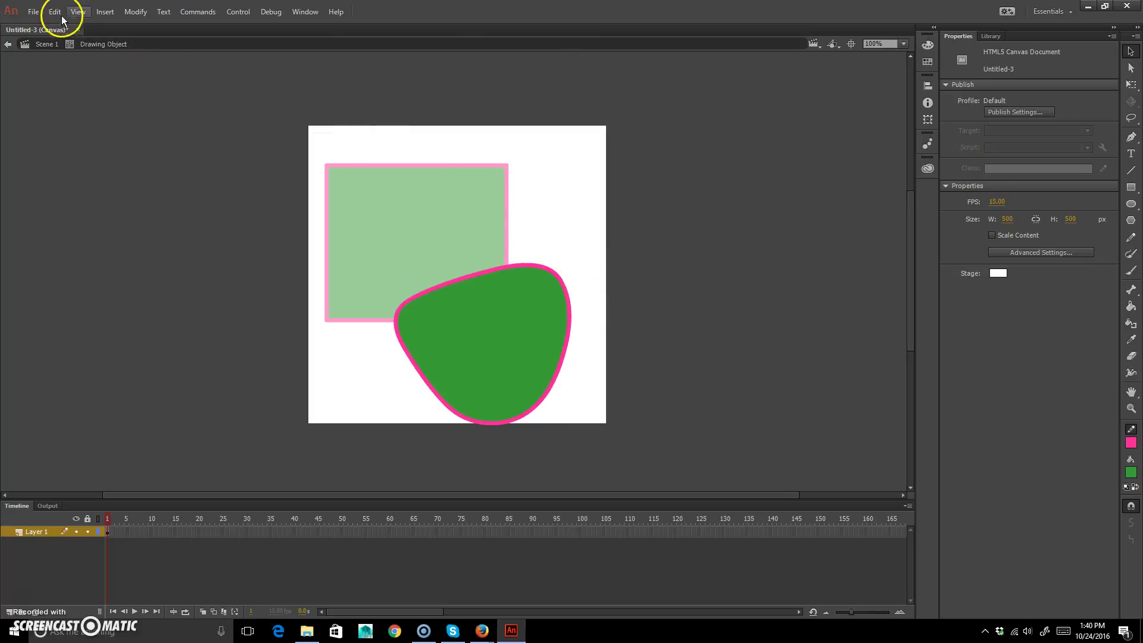
{"action": "left_click", "coordinate": [46, 44]}
{"action": "mouse_move", "coordinate": [500, 346]}
{"action": "left_mouse_down"}
{"action": "mouse_move", "coordinate": [554, 281]}
{"action": "mouse_move", "coordinate": [520, 352]}
{"action": "left_mouse_up"}
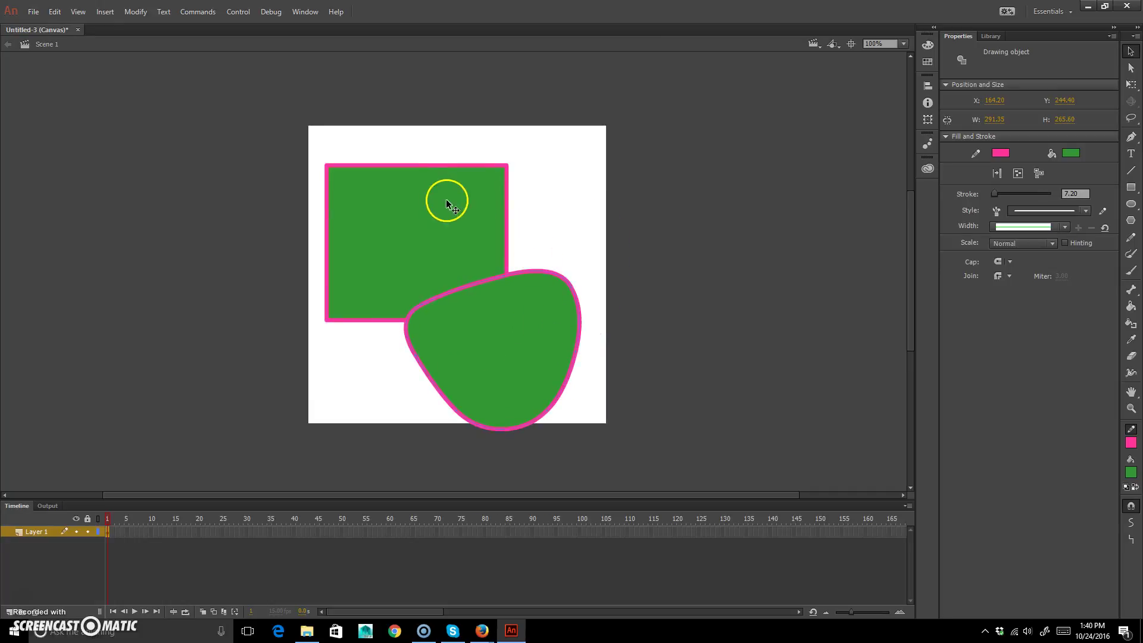
- Edit the rectangle's drawing object, moving its green fill down and right out of the pink outline, and return to Scene 1
{"action": "double_click", "coordinate": [462, 210]}
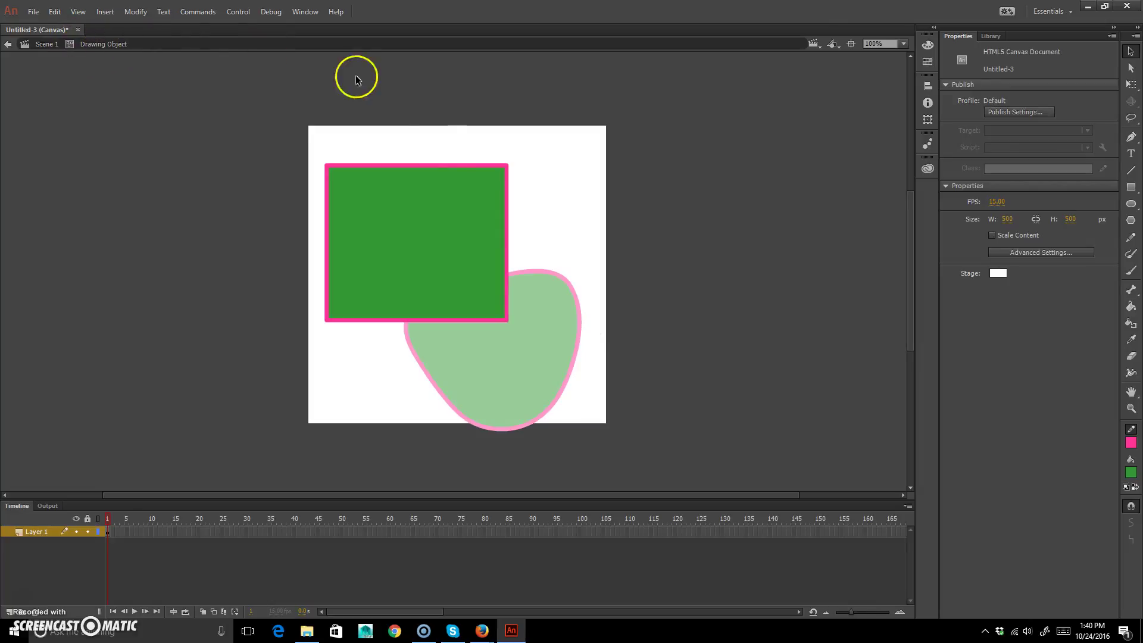
{"action": "left_click_drag", "start_coordinate": [415, 246], "coordinate": [458, 229]}
{"action": "left_click_drag", "start_coordinate": [544, 229], "coordinate": [531, 282]}
{"action": "left_click", "coordinate": [47, 44]}
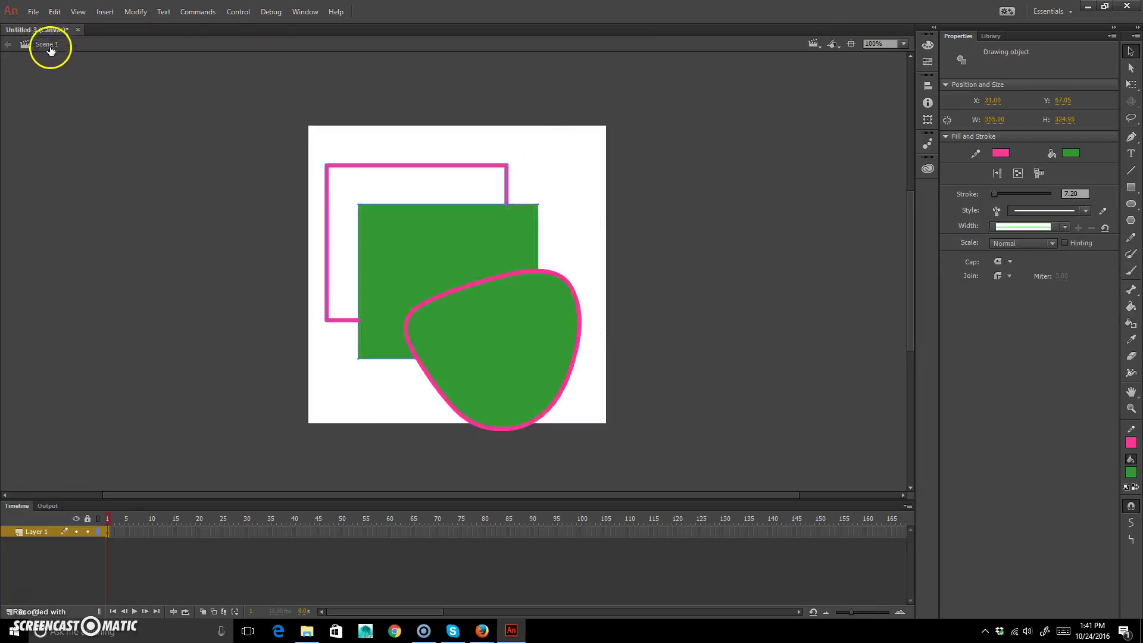
- Move the rectangle object and the reshaped circle object to the right, and delete both from the stage
{"action": "mouse_move", "coordinate": [449, 225]}
{"action": "left_mouse_down"}
{"action": "mouse_move", "coordinate": [480, 229]}
{"action": "mouse_move", "coordinate": [463, 224]}
{"action": "left_mouse_up"}
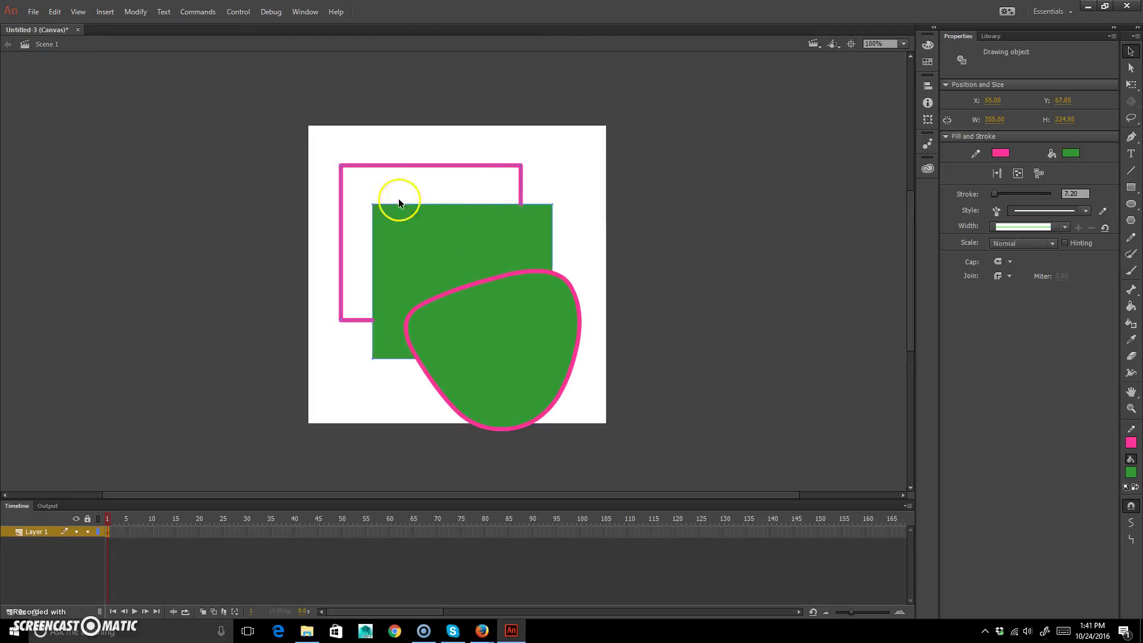
{"action": "left_click_drag", "start_coordinate": [507, 344], "coordinate": [596, 325]}
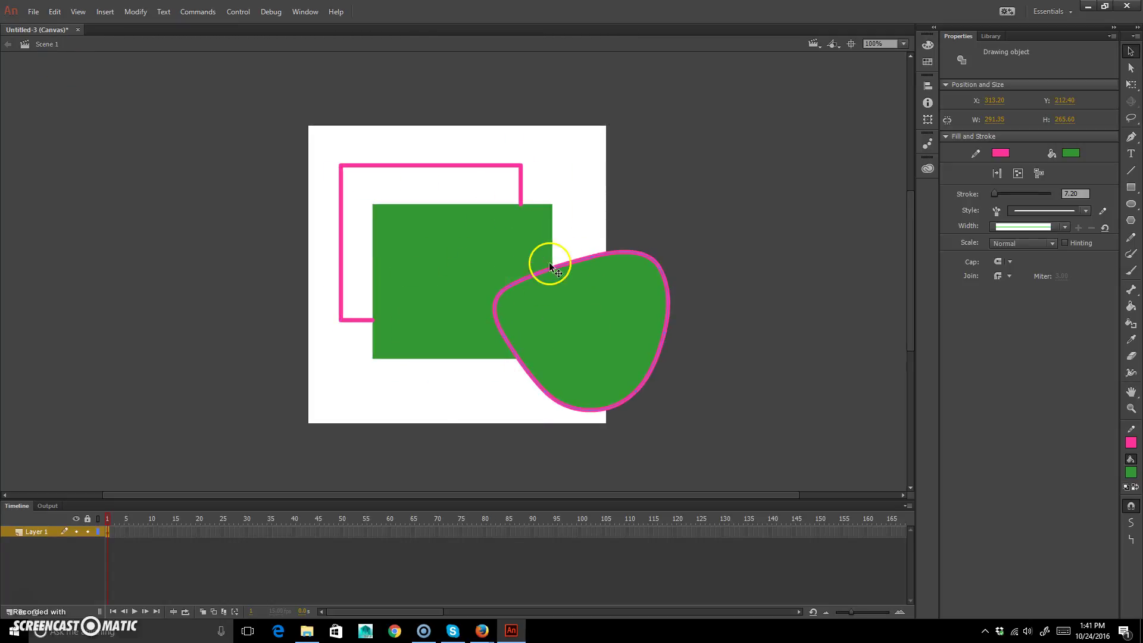
{"action": "left_click_drag", "start_coordinate": [790, 109], "coordinate": [260, 406]}
{"action": "key", "text": "Delete"}
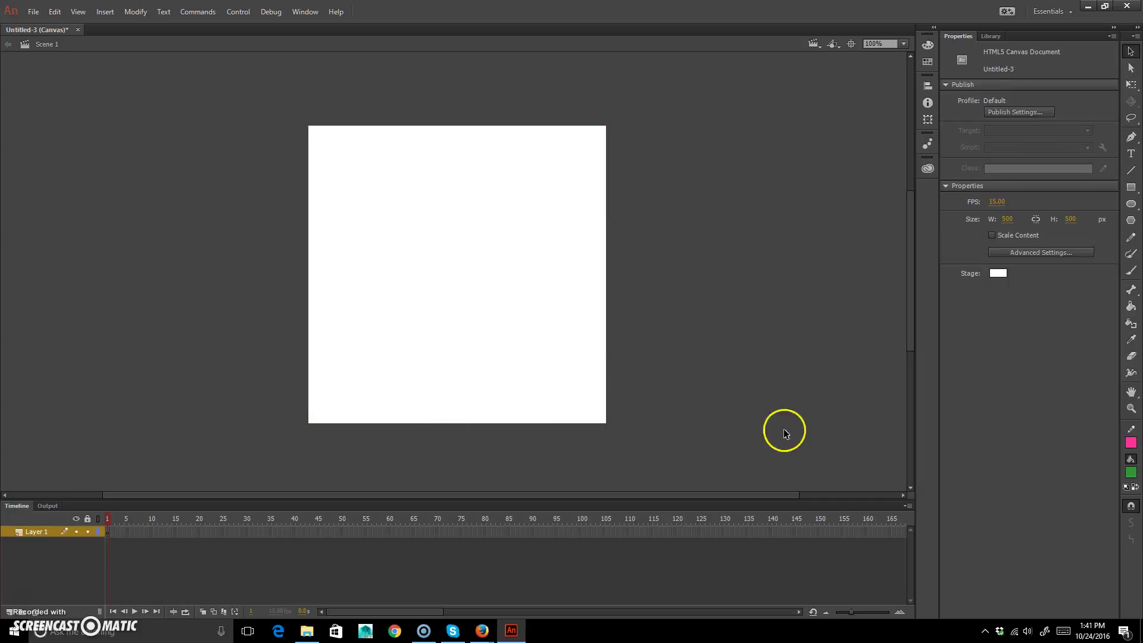